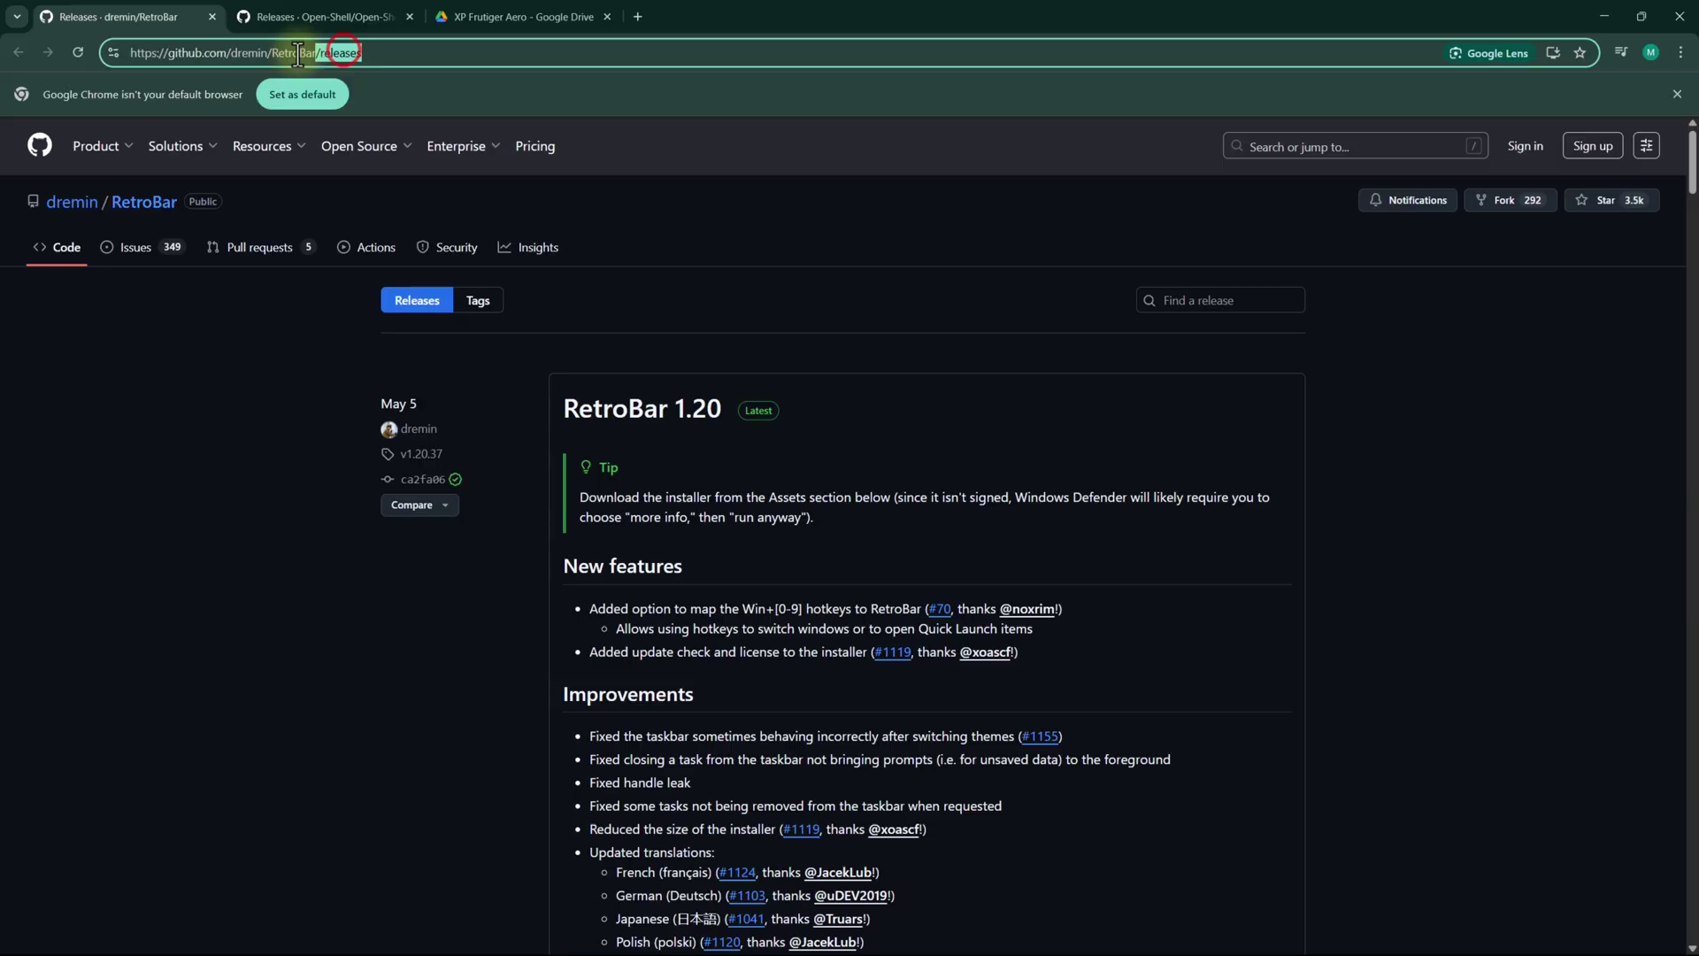
Download RetroBar.Installer.zip from the RetroBar 1.20 release assets on GitHub.
mouse_move(95, 145)
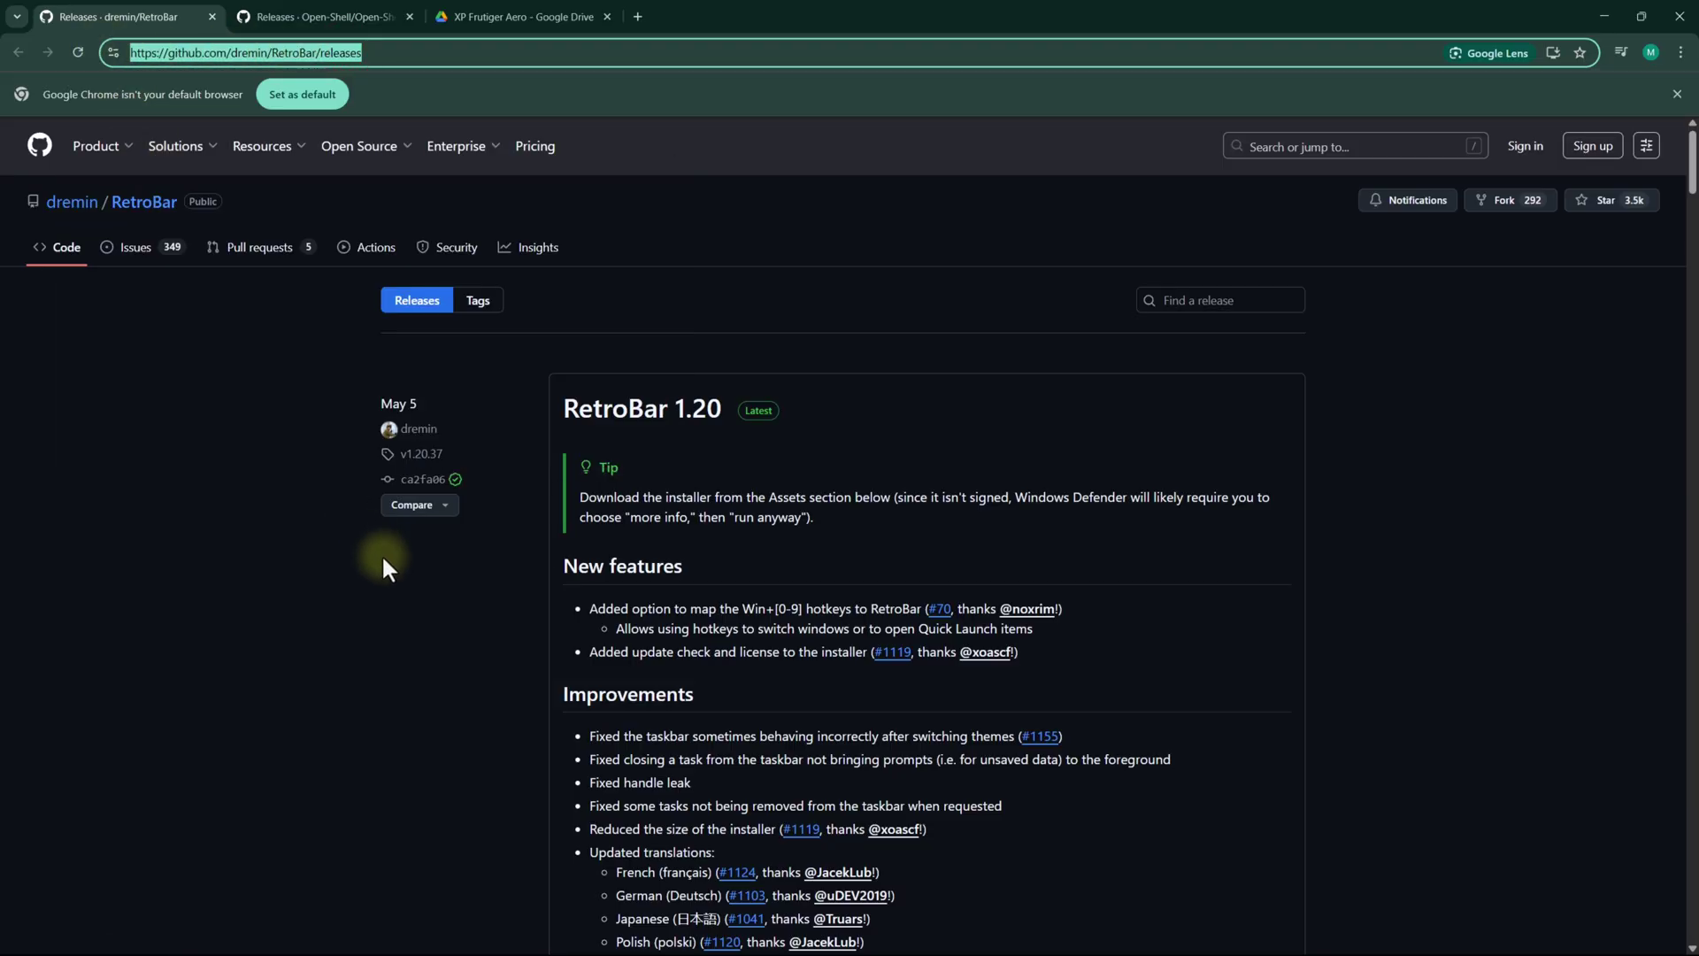
click(380, 553)
scroll(380, 553, down, 6)
click(655, 629)
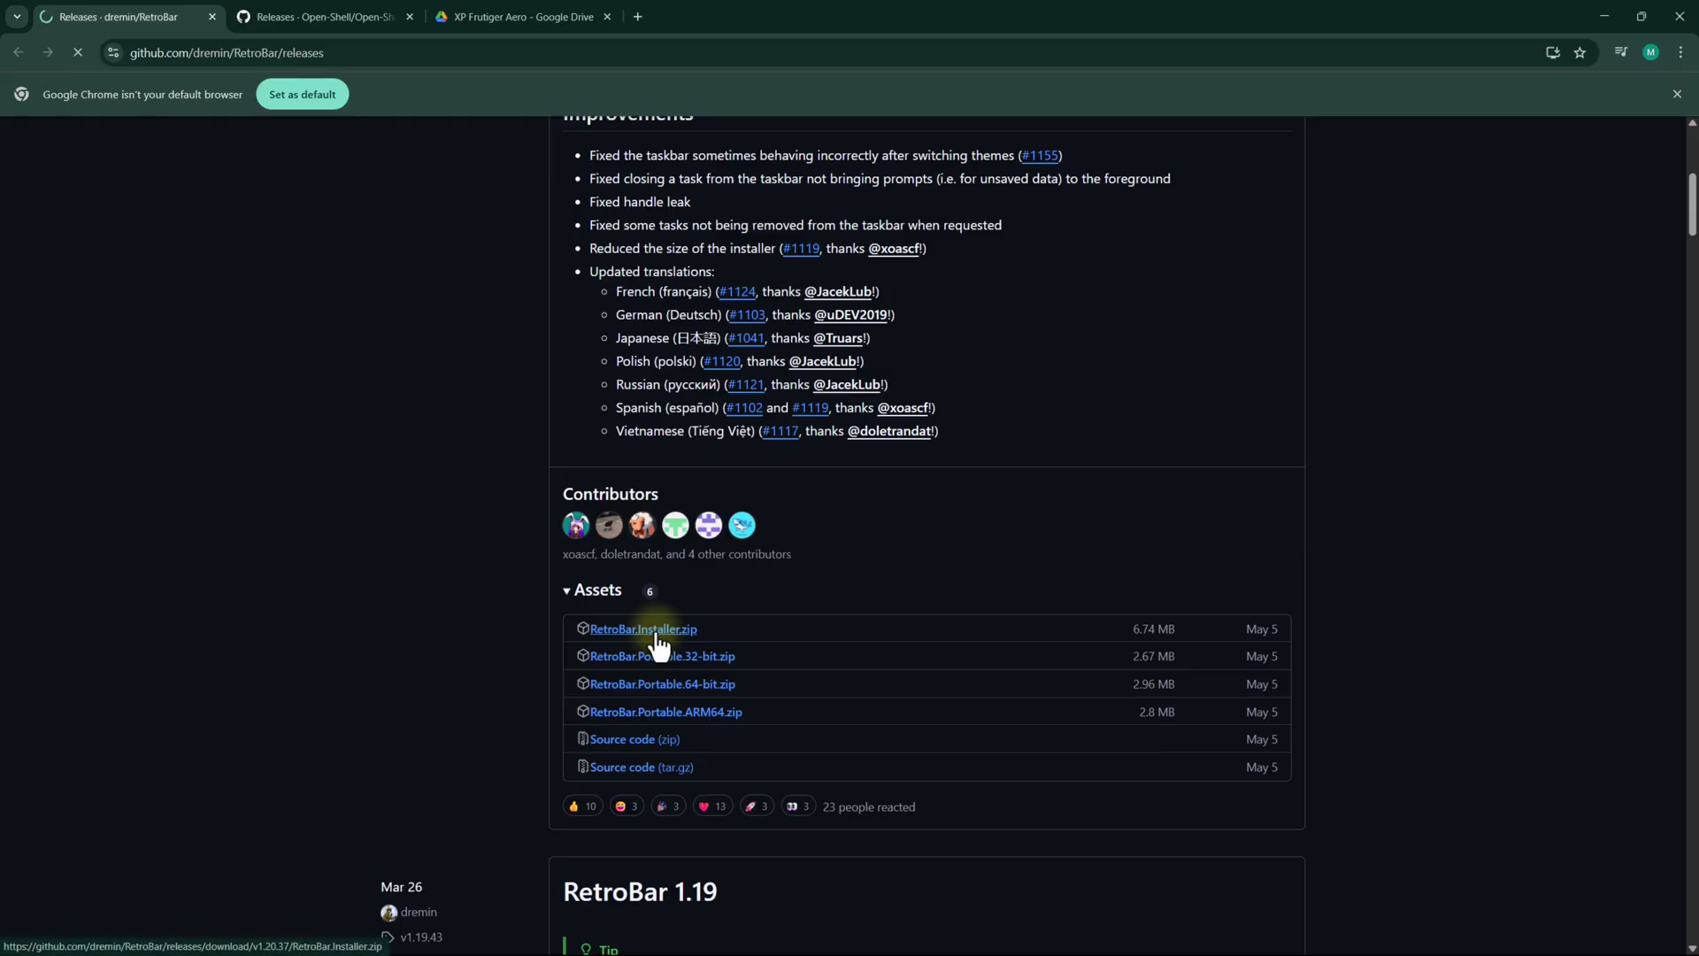
Extract RetroBar.Installer.zip into the RetroBar.Installer folder.
click(632, 370)
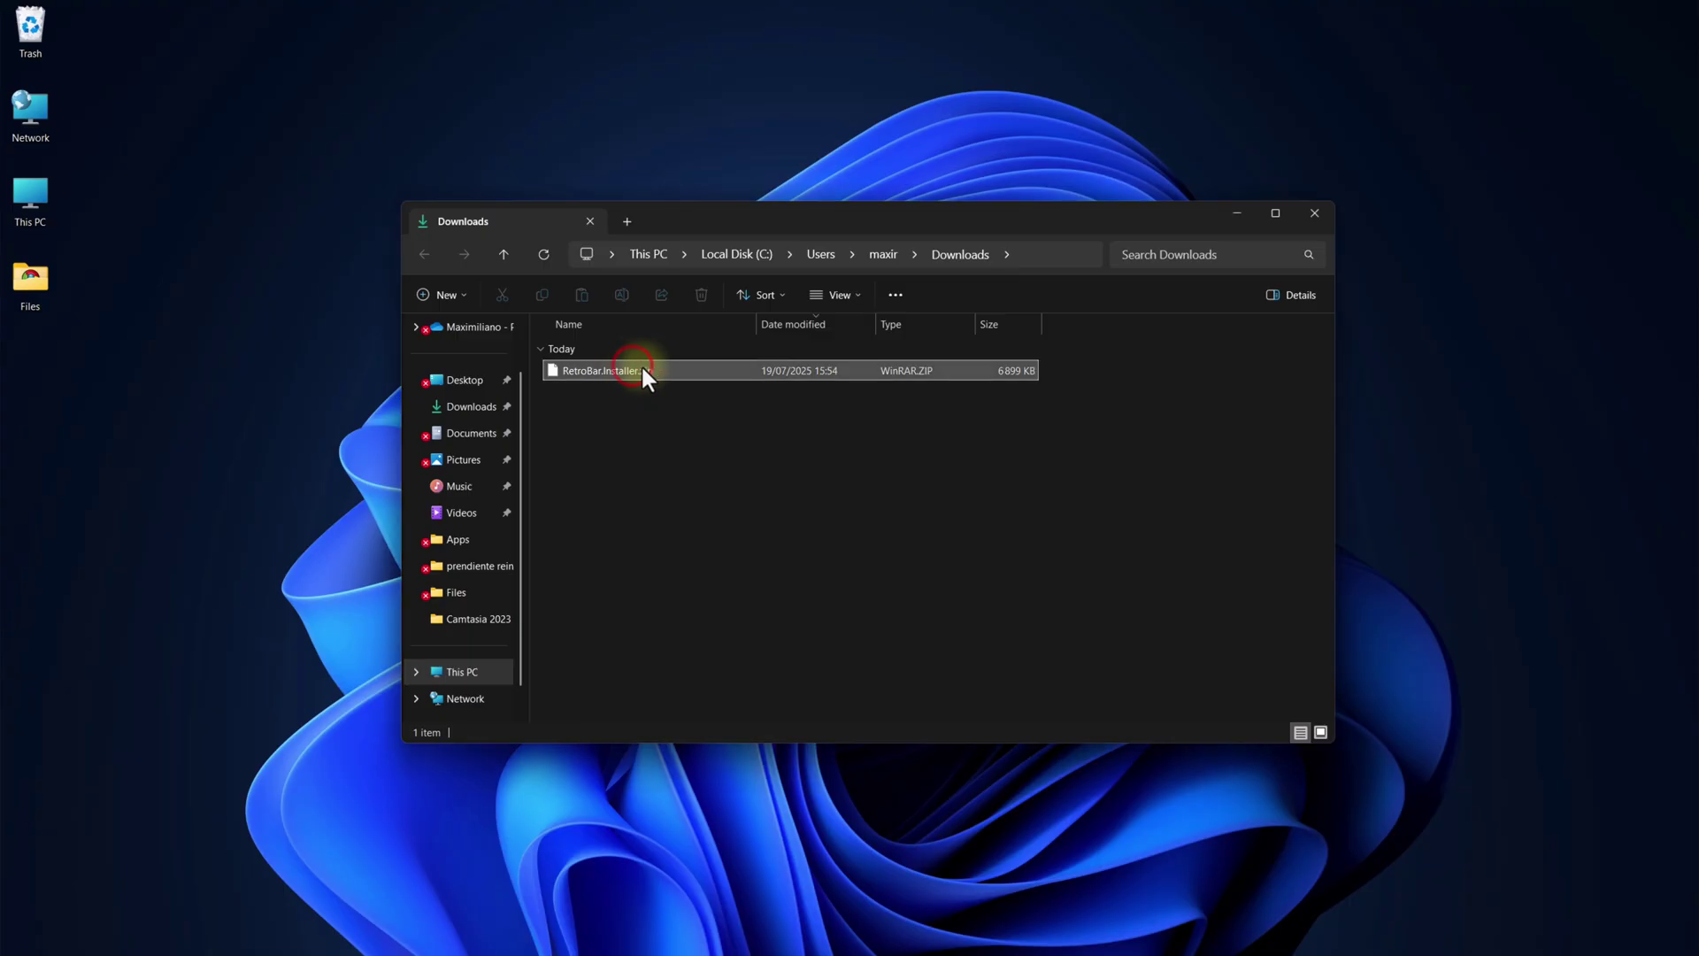
right_click(694, 367)
click(804, 514)
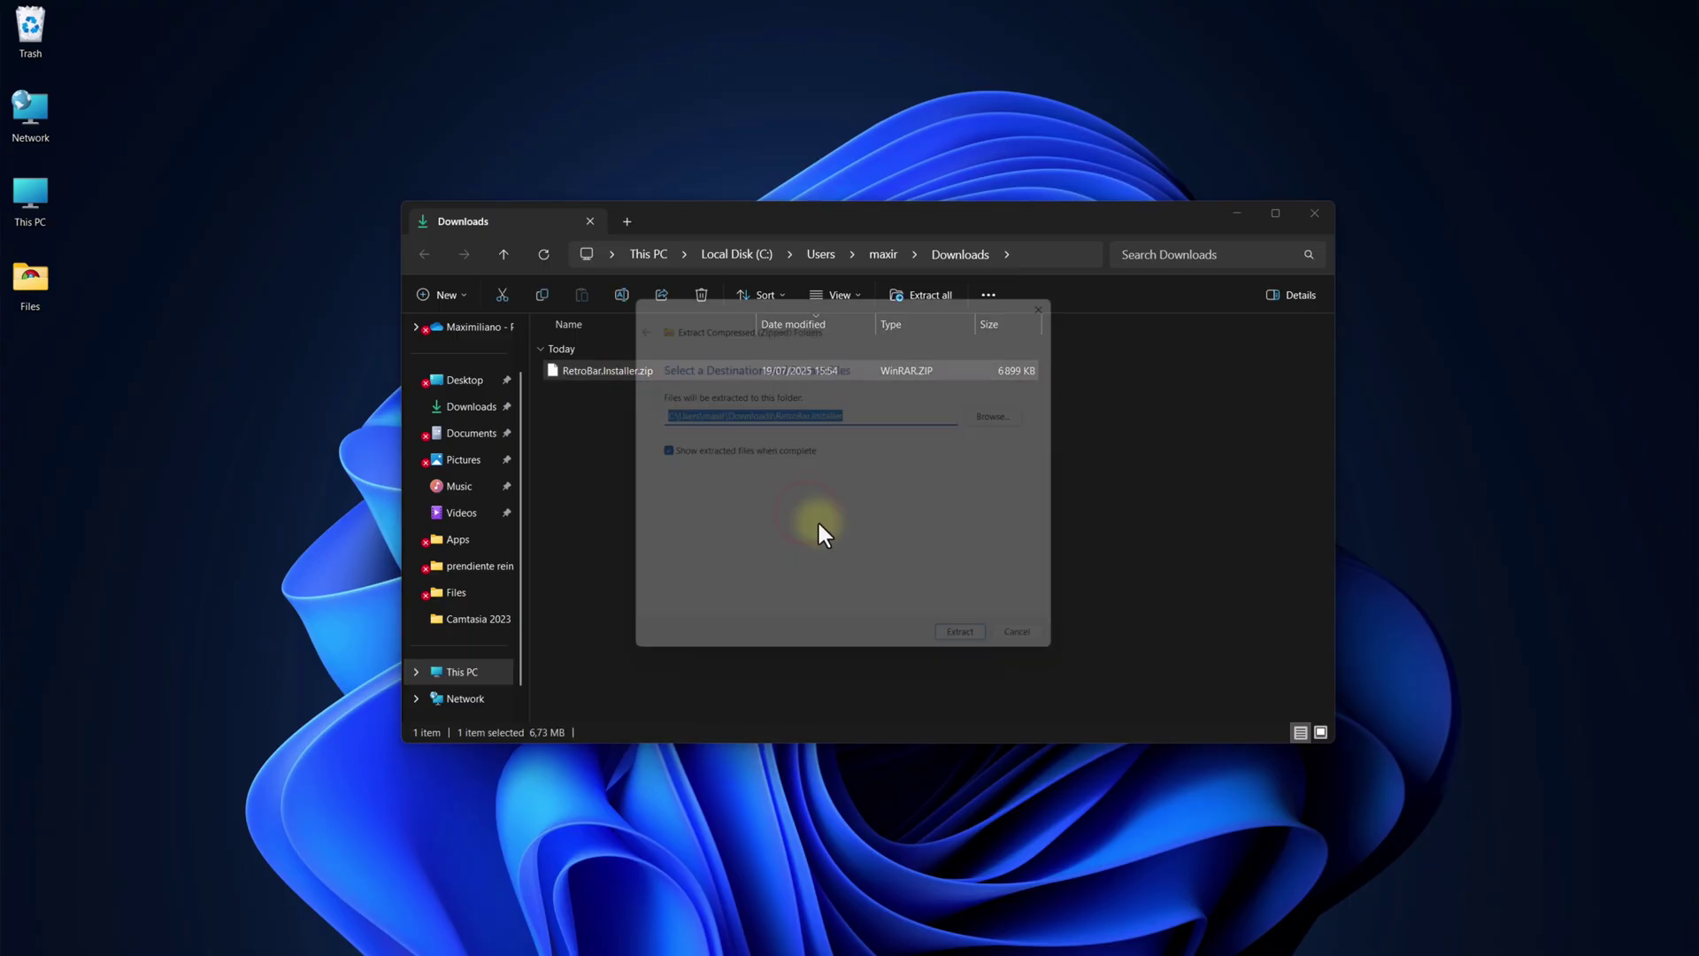
click(983, 651)
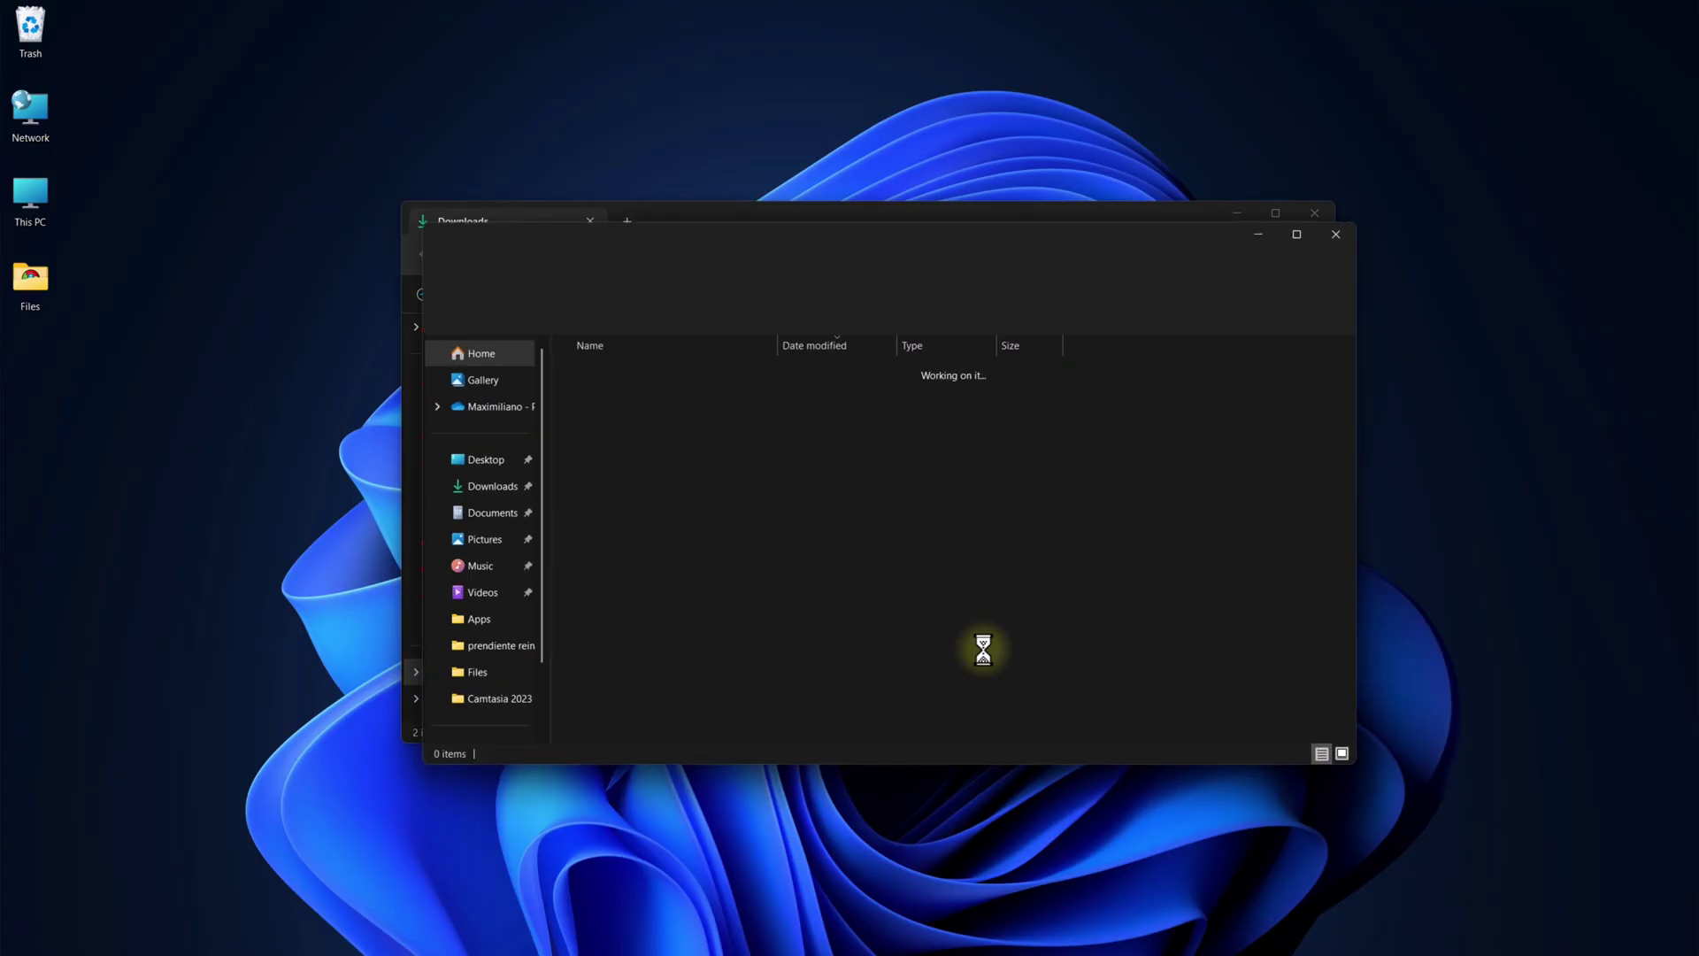
Install RetroBar in English with the default location and auto-start enabled.
click(674, 392)
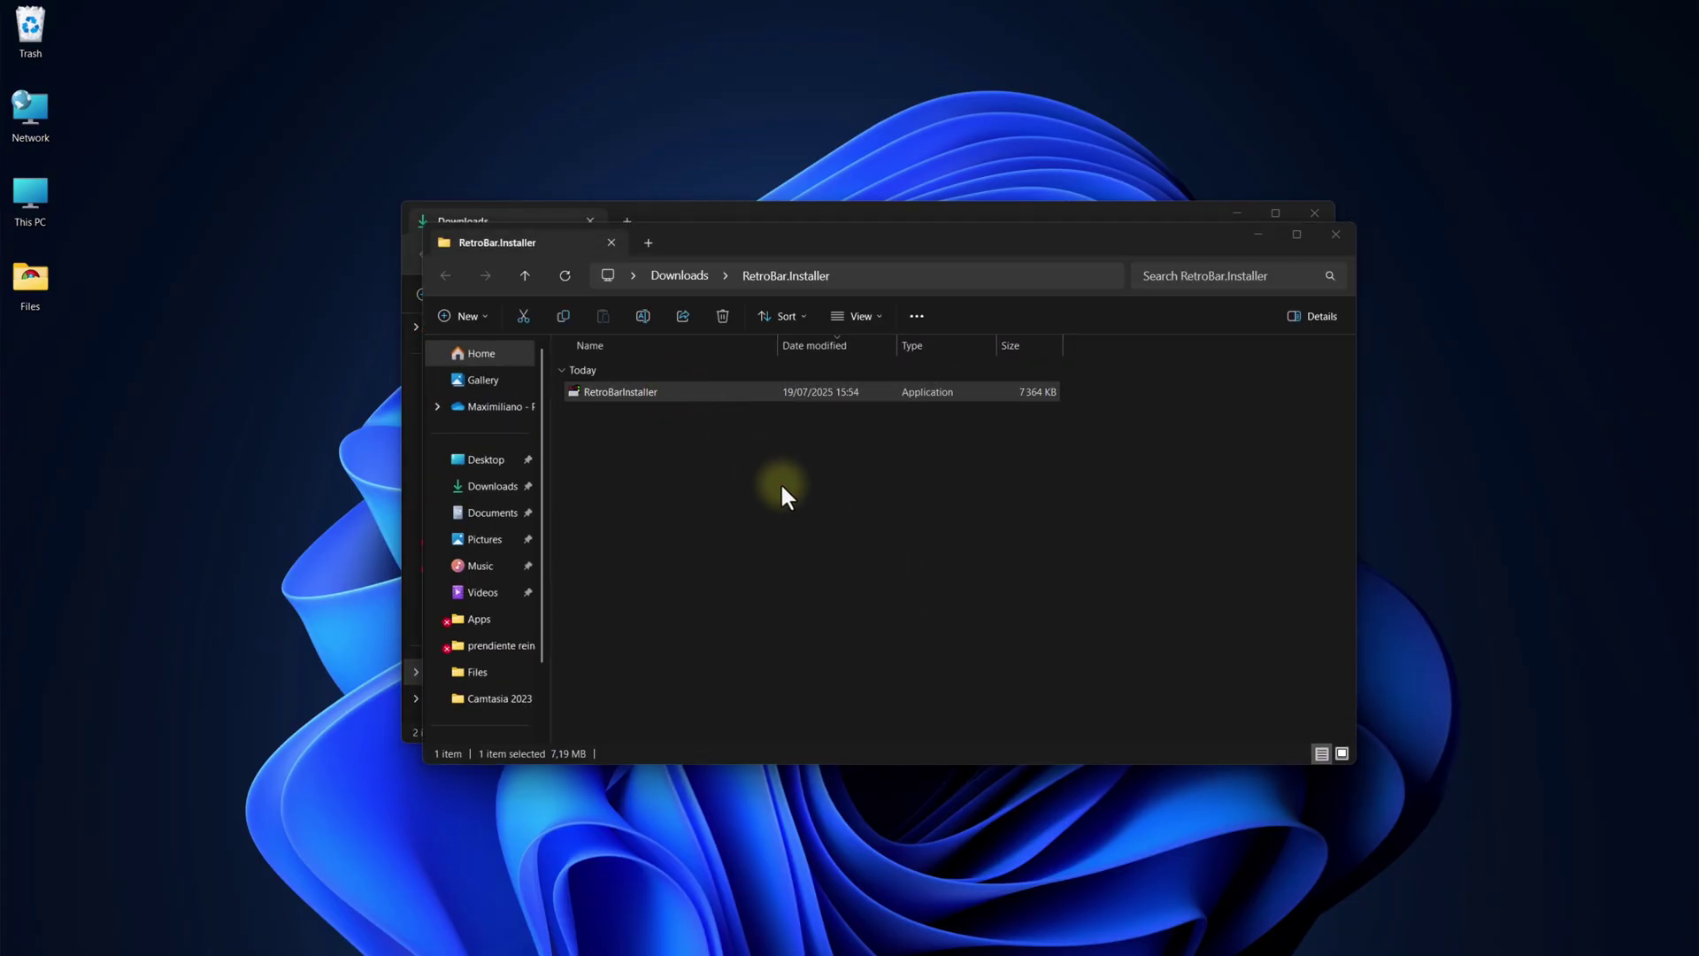
key(Return)
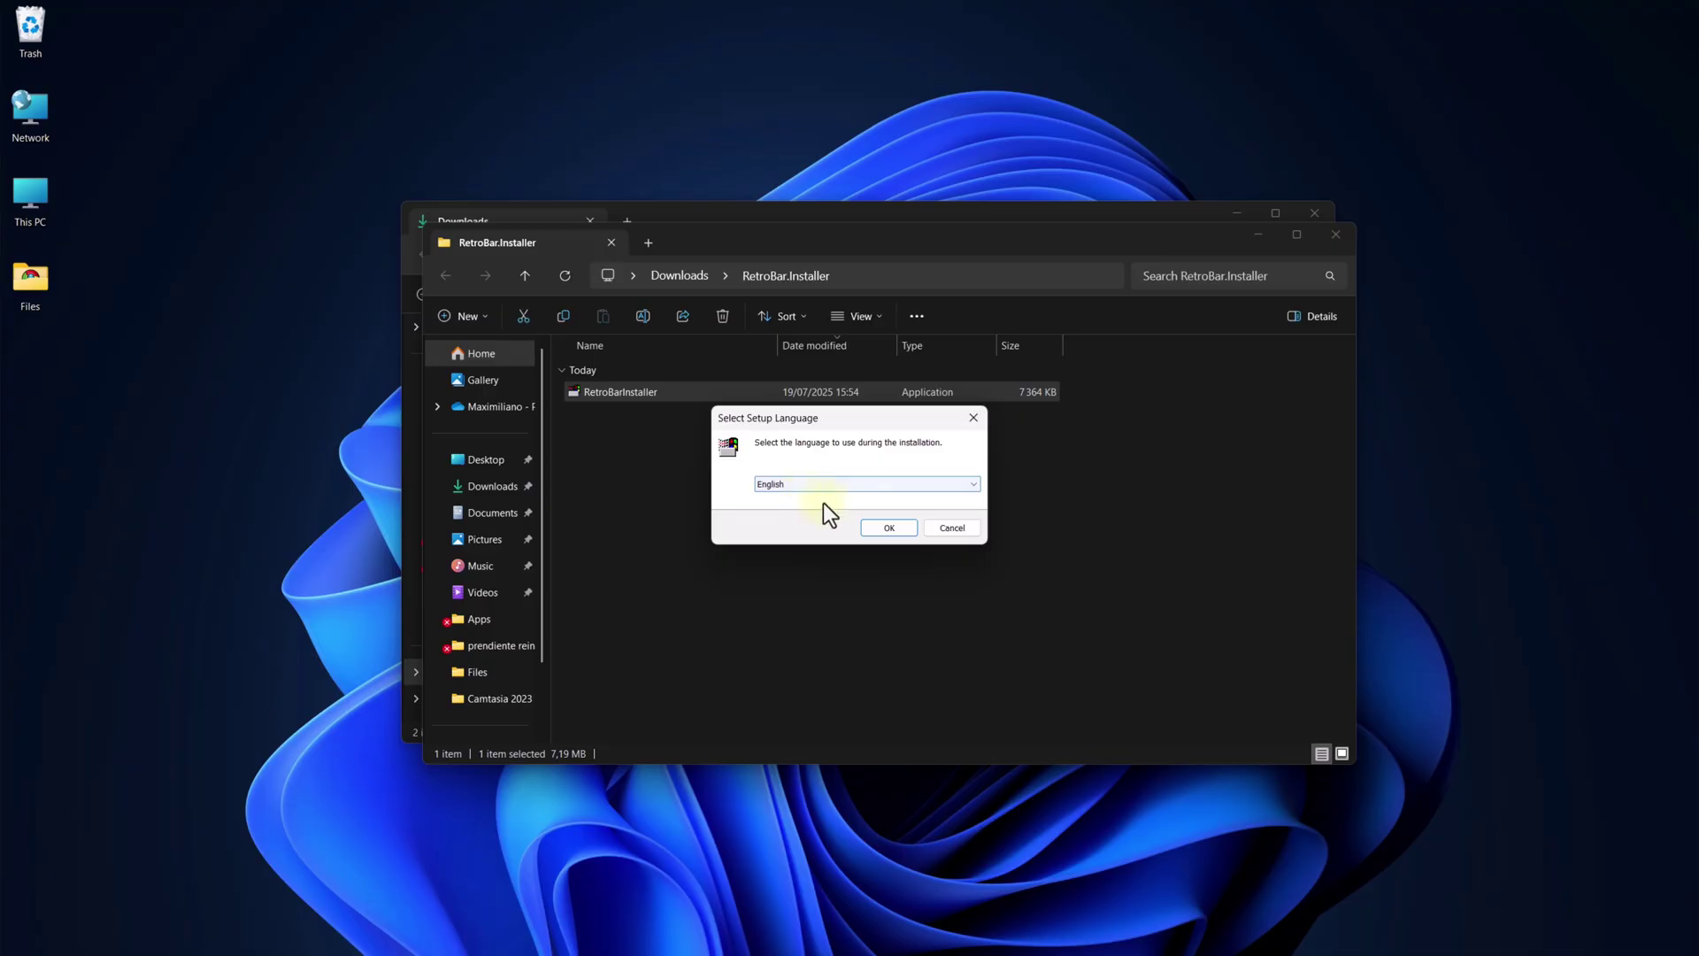
click(891, 526)
click(723, 596)
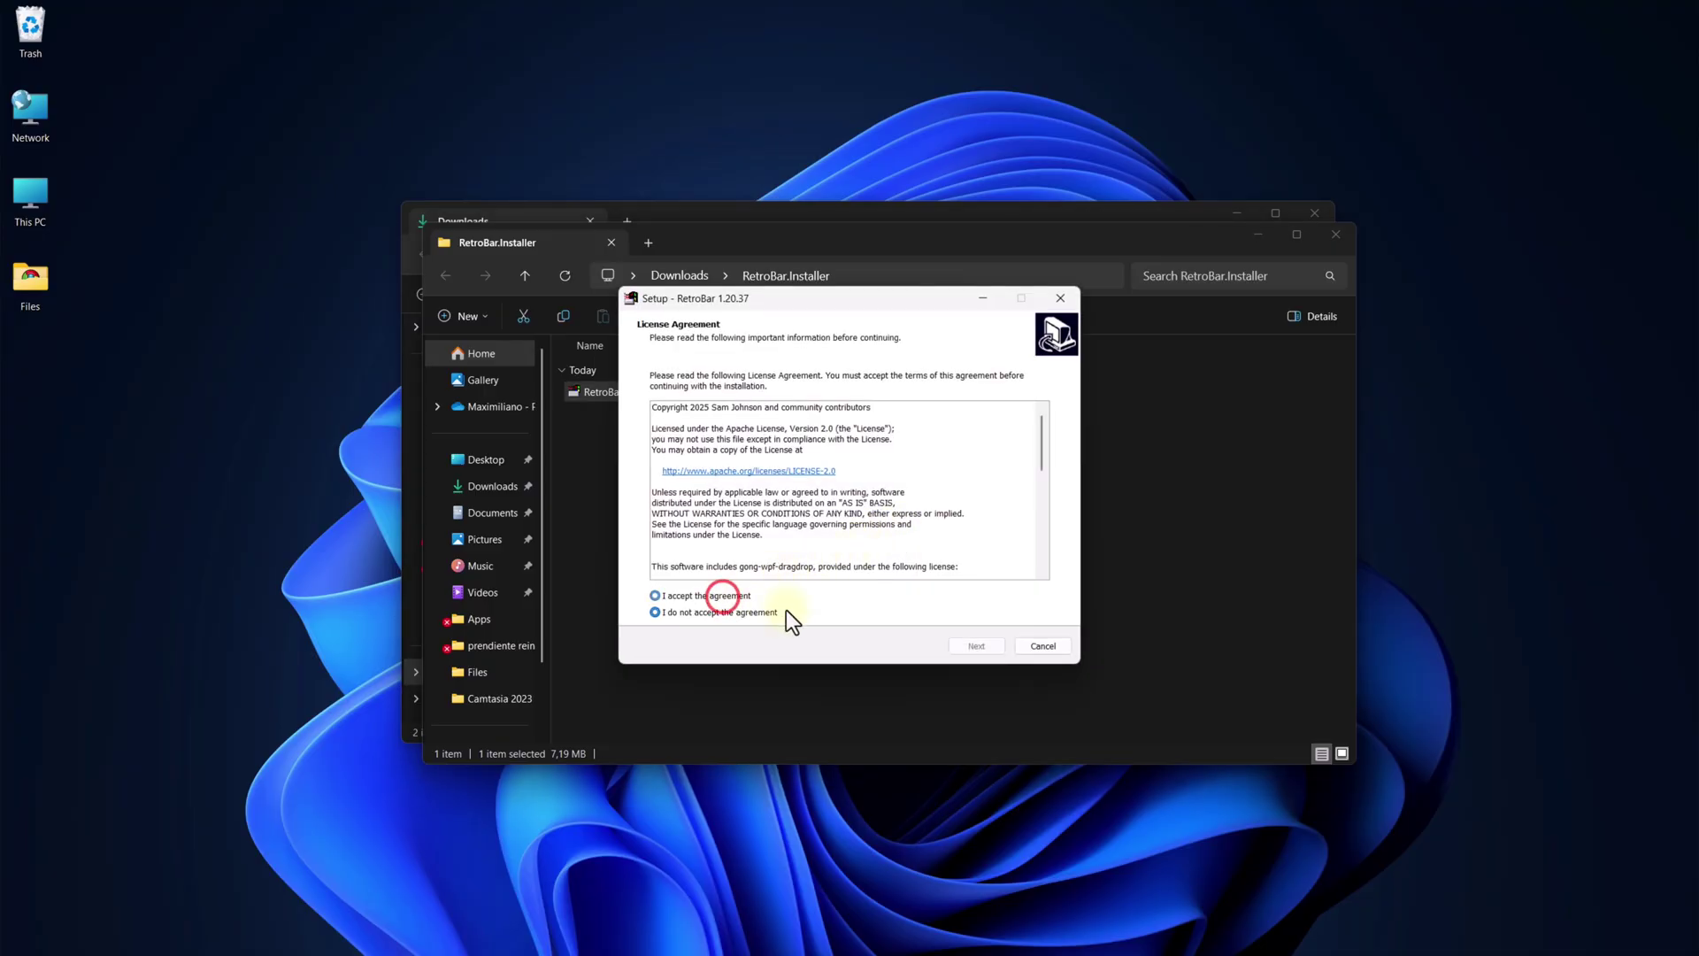
click(979, 646)
click(982, 646)
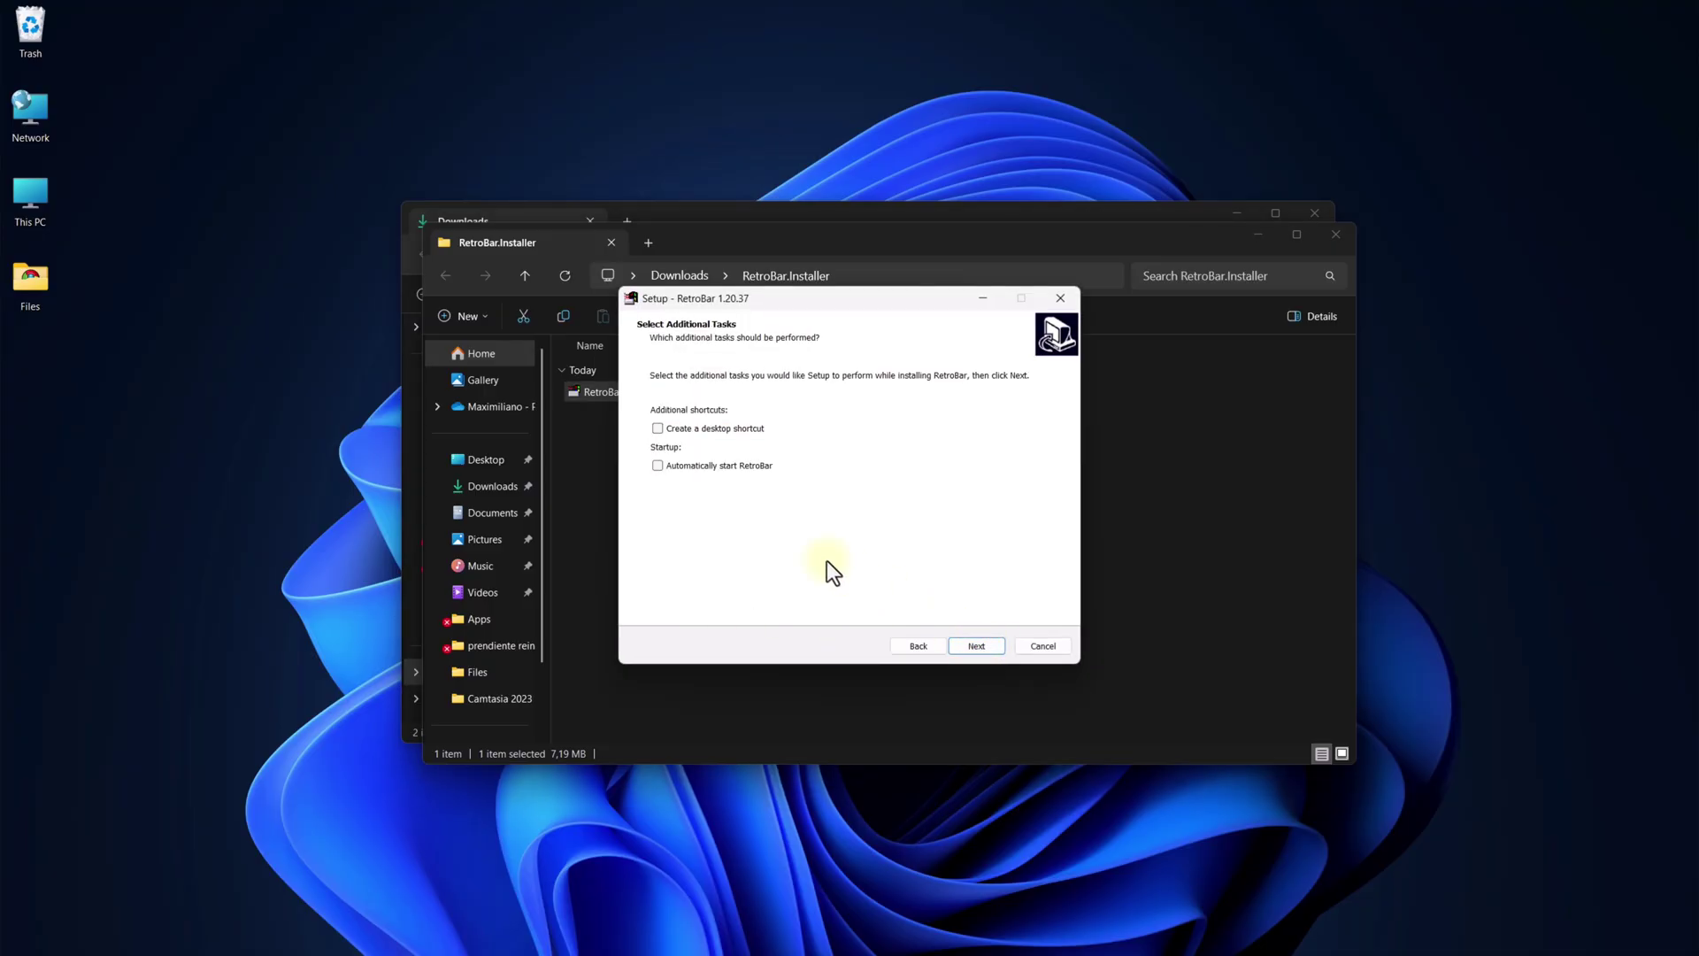
click(657, 466)
click(982, 644)
click(984, 643)
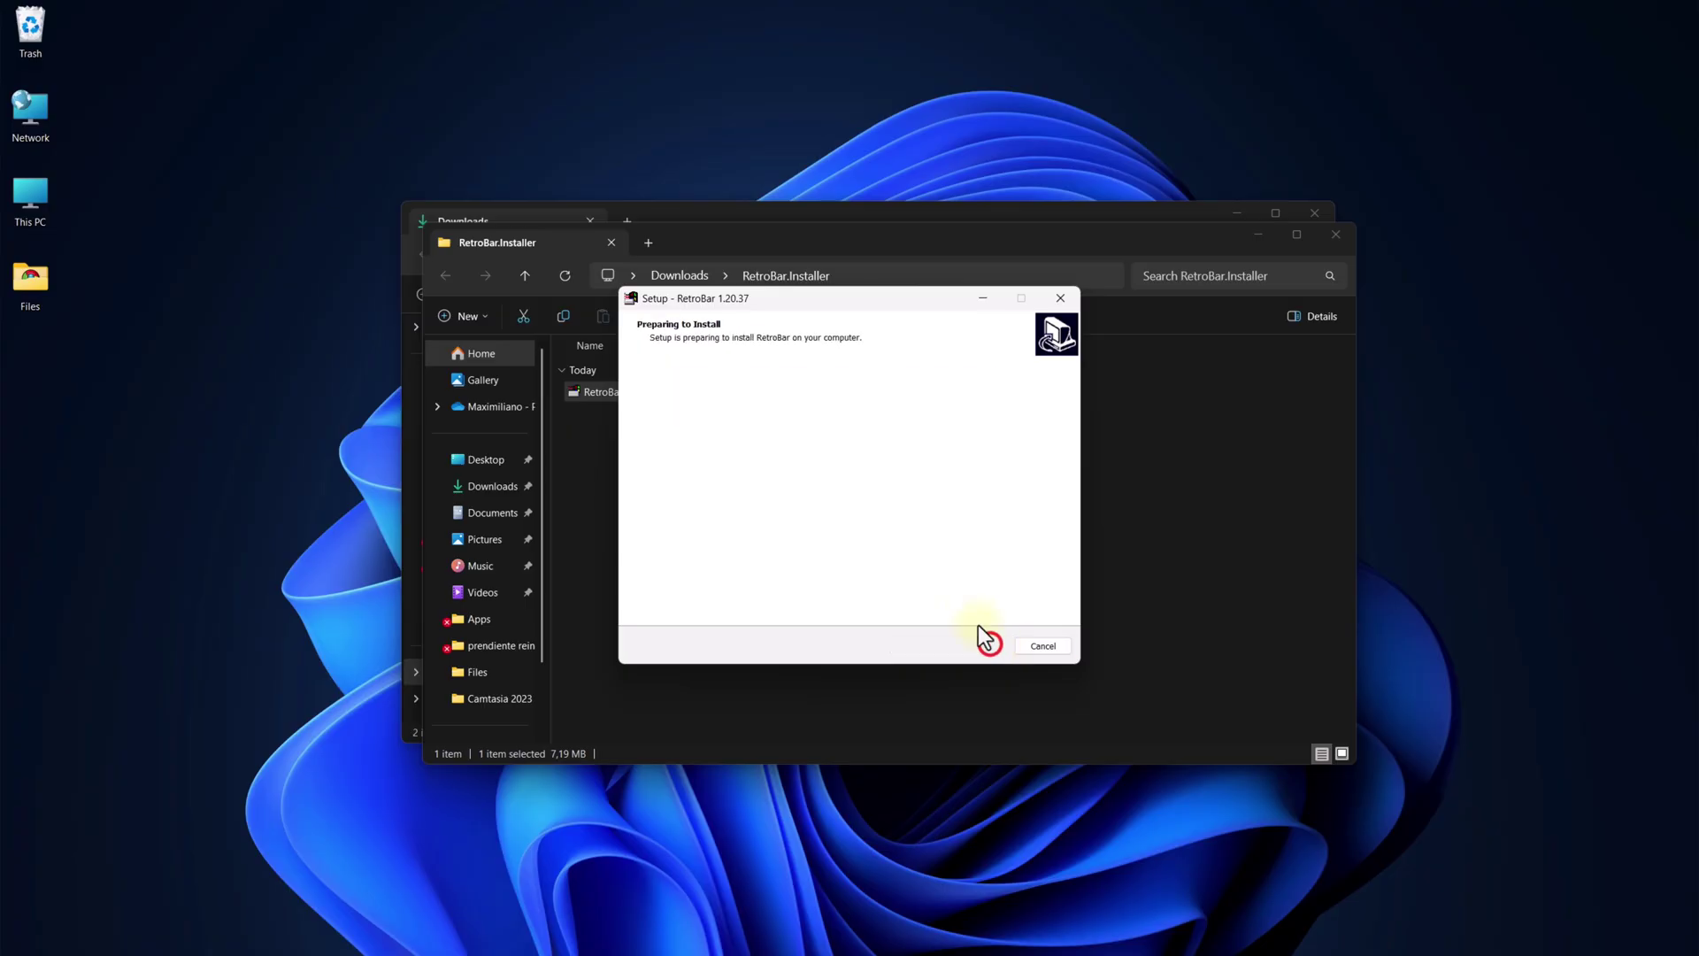
click(979, 645)
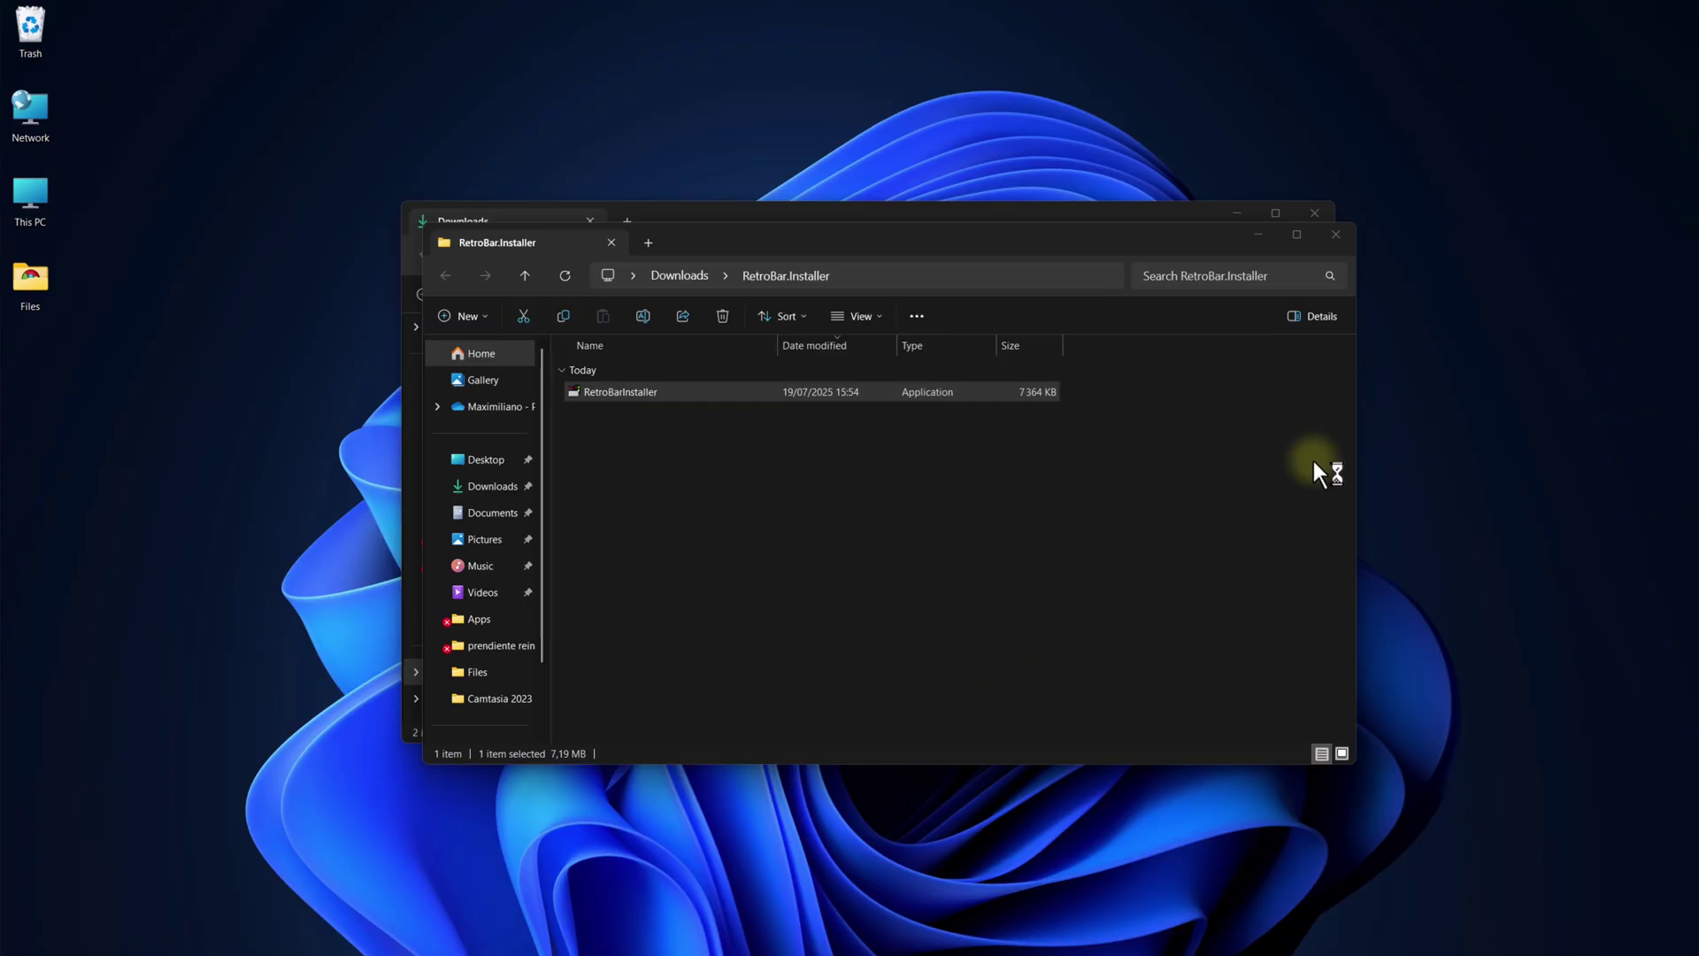
Close the extracted installer folder and Downloads windows.
click(1336, 234)
click(1315, 213)
click(562, 376)
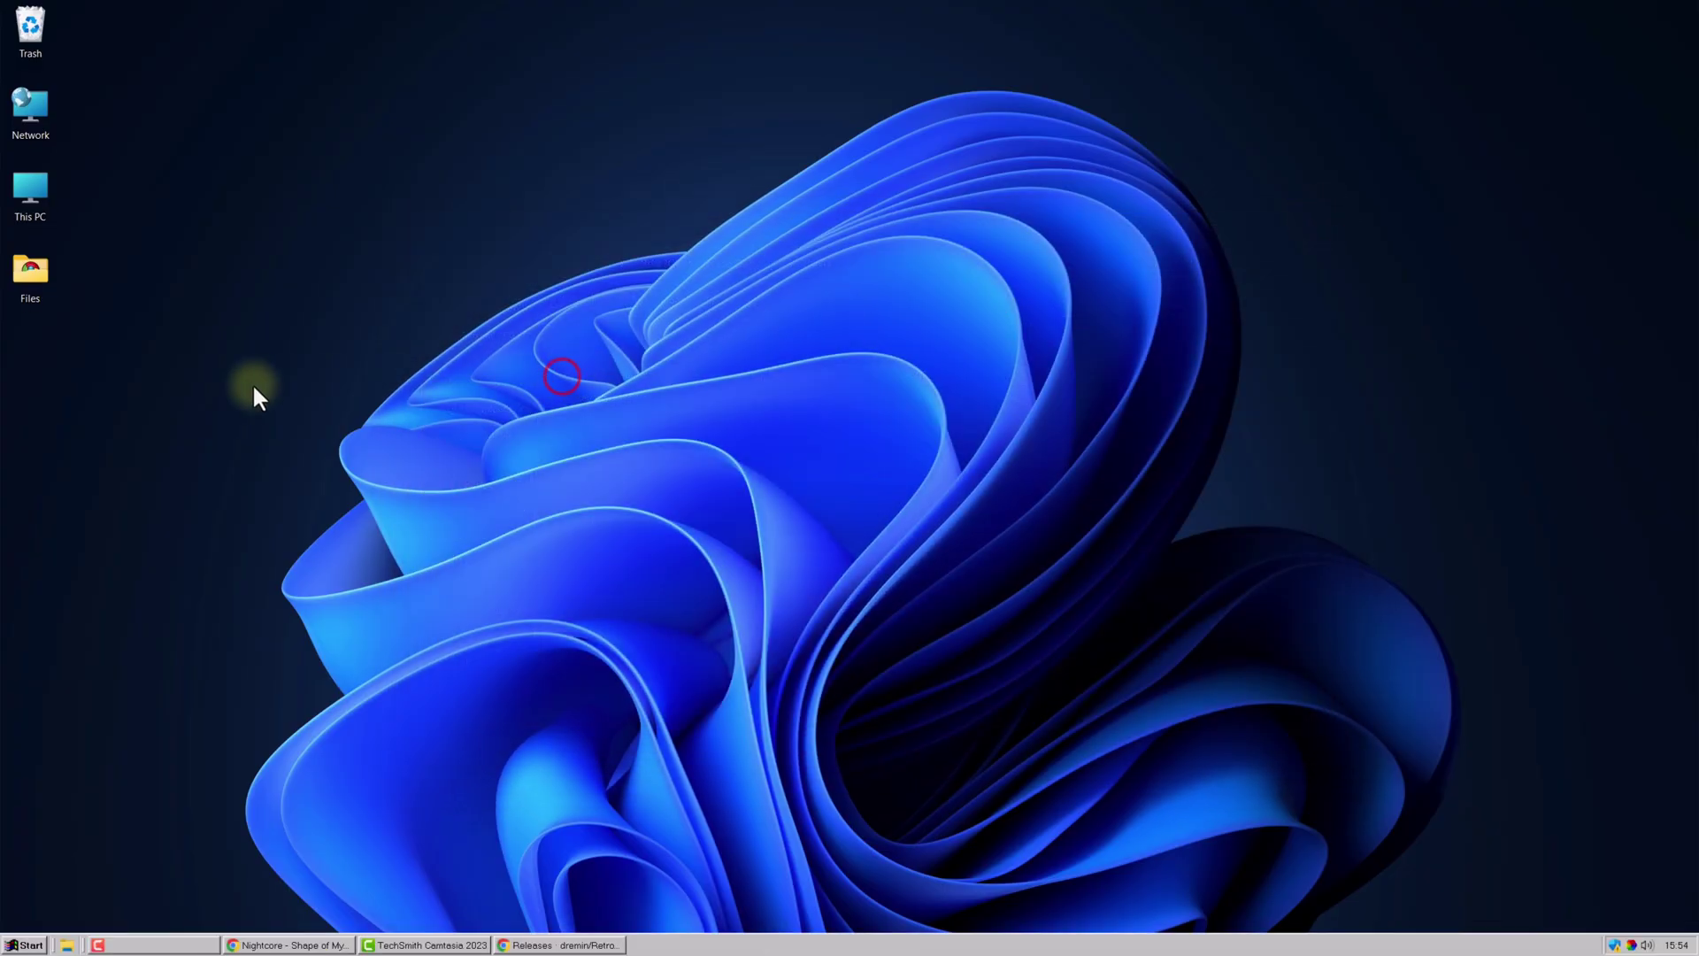
Set the RetroBar taskbar theme to Windows XP Blue with font smoothing allowed.
right_click(851, 943)
key(Up)
key(Up)
key(Up)
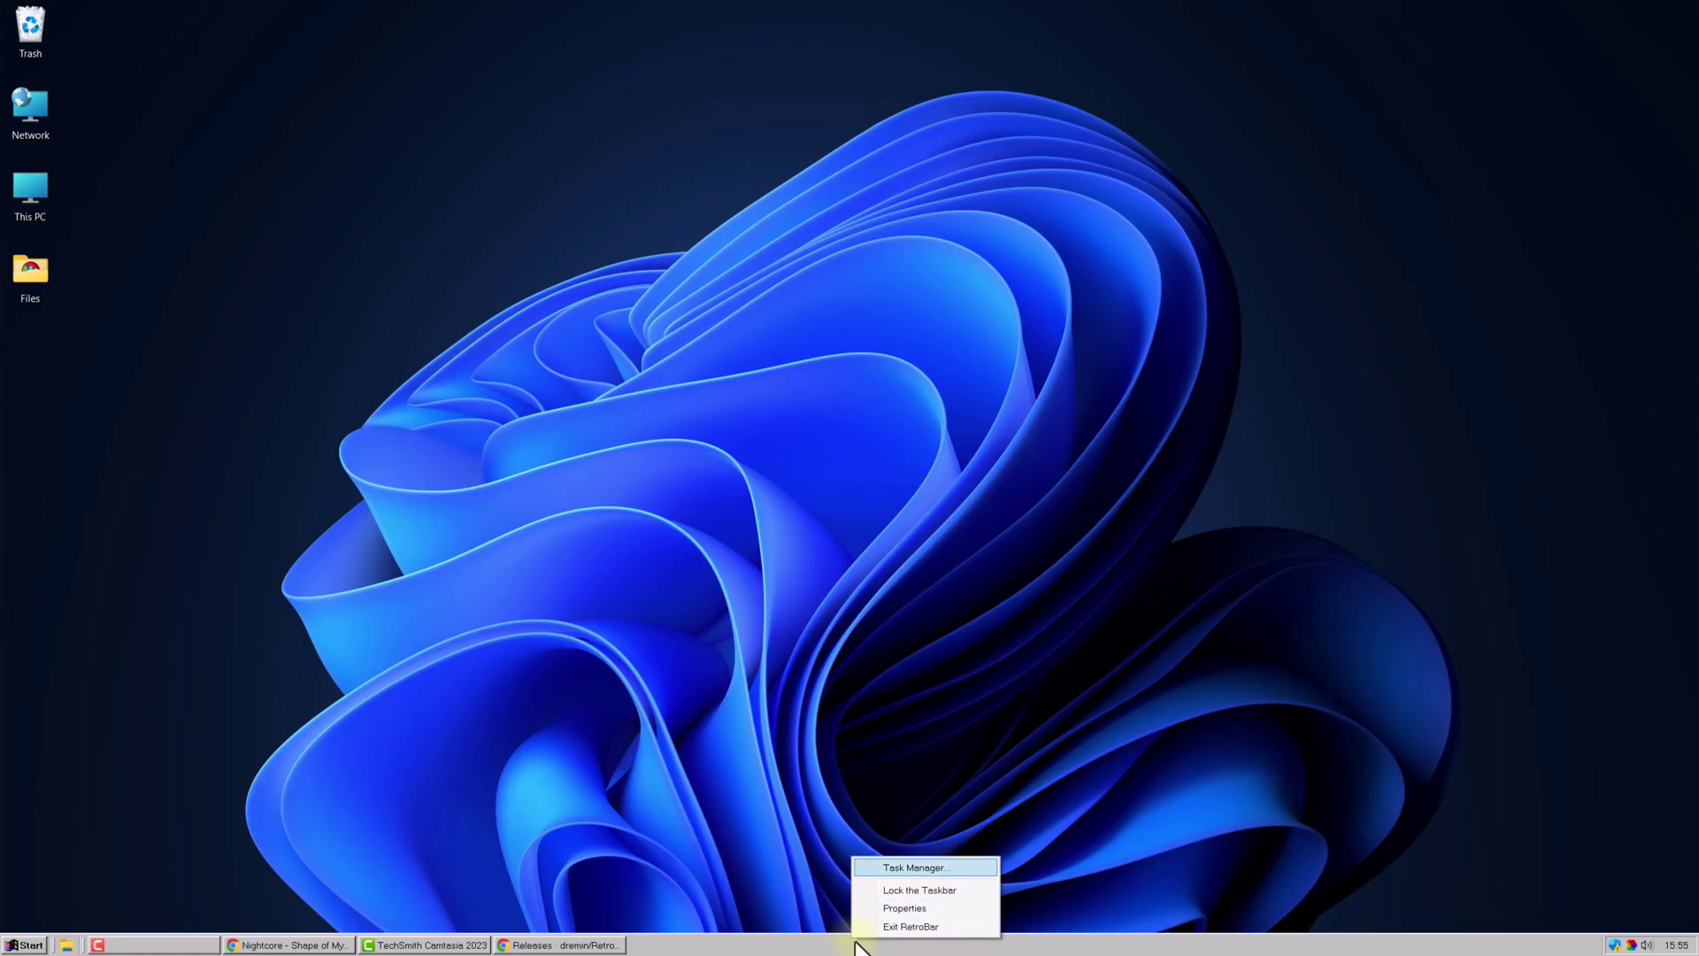
click(942, 906)
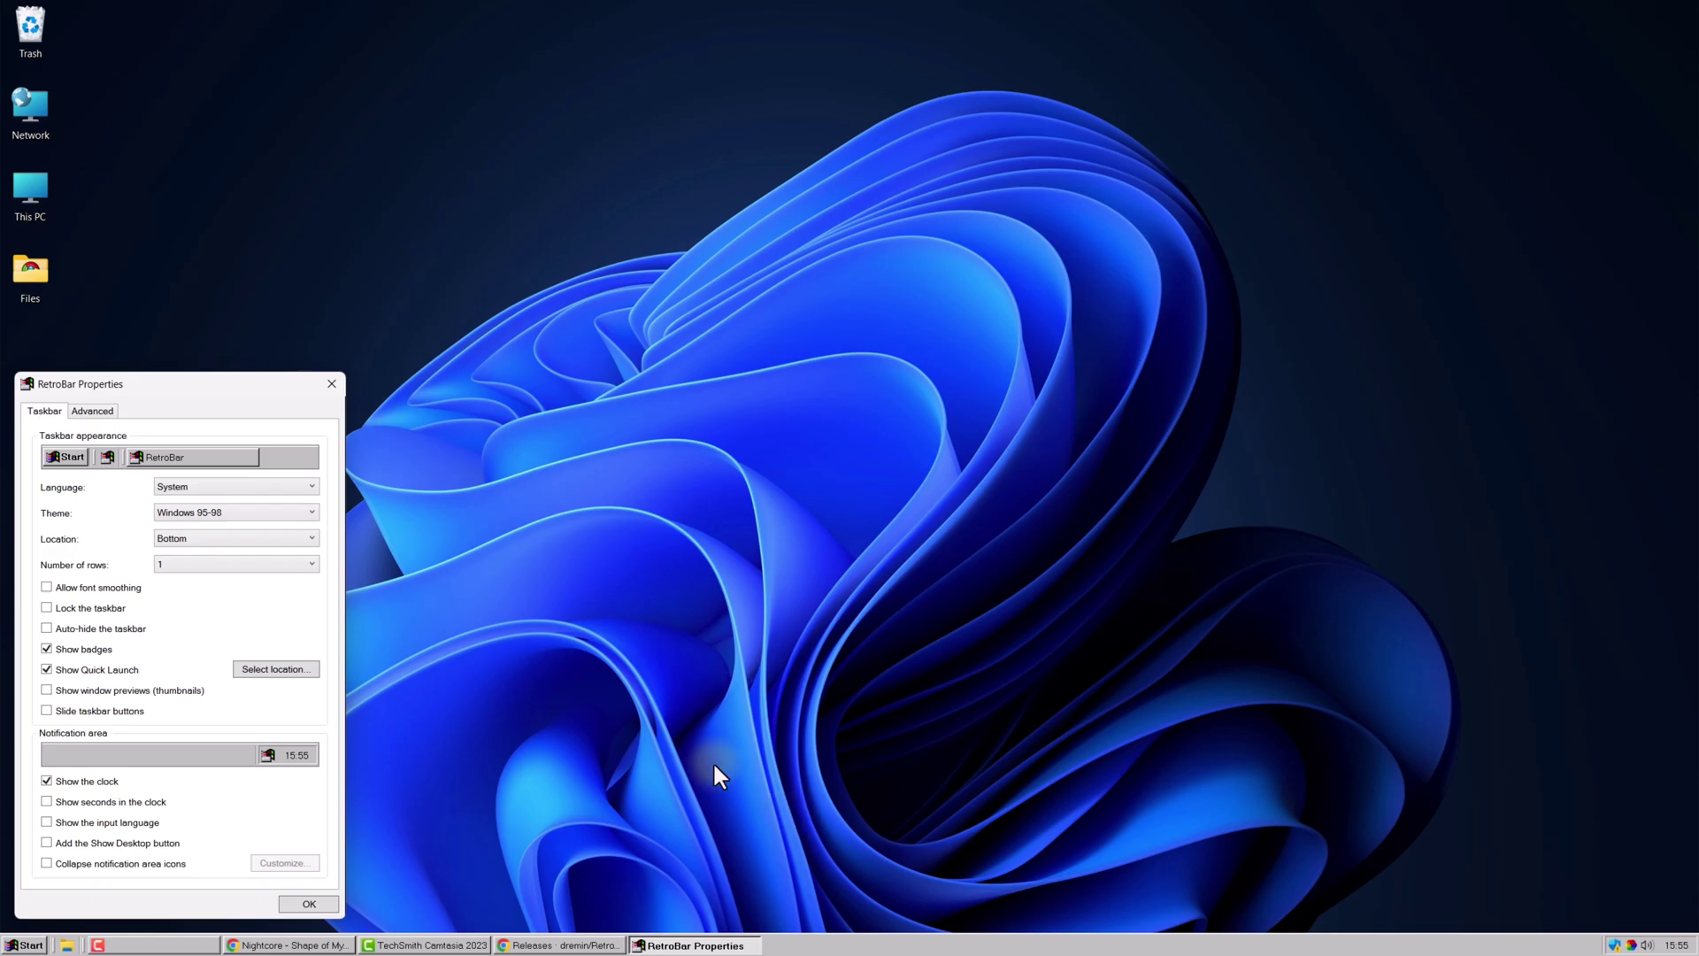
click(310, 513)
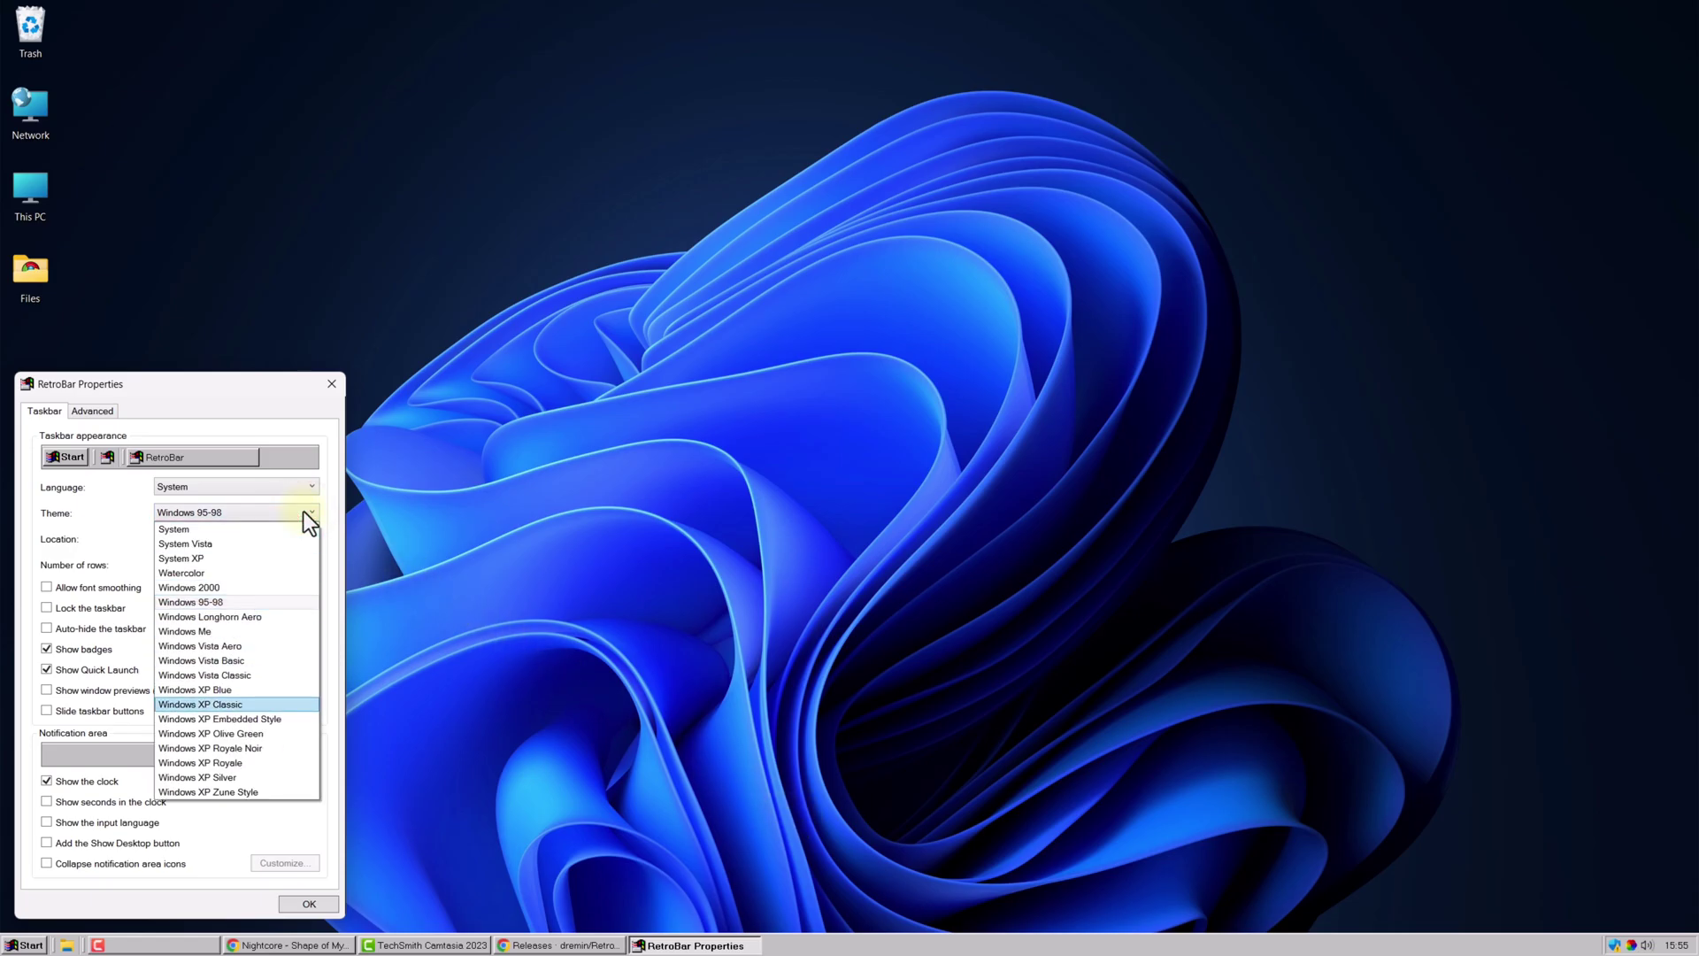
click(231, 686)
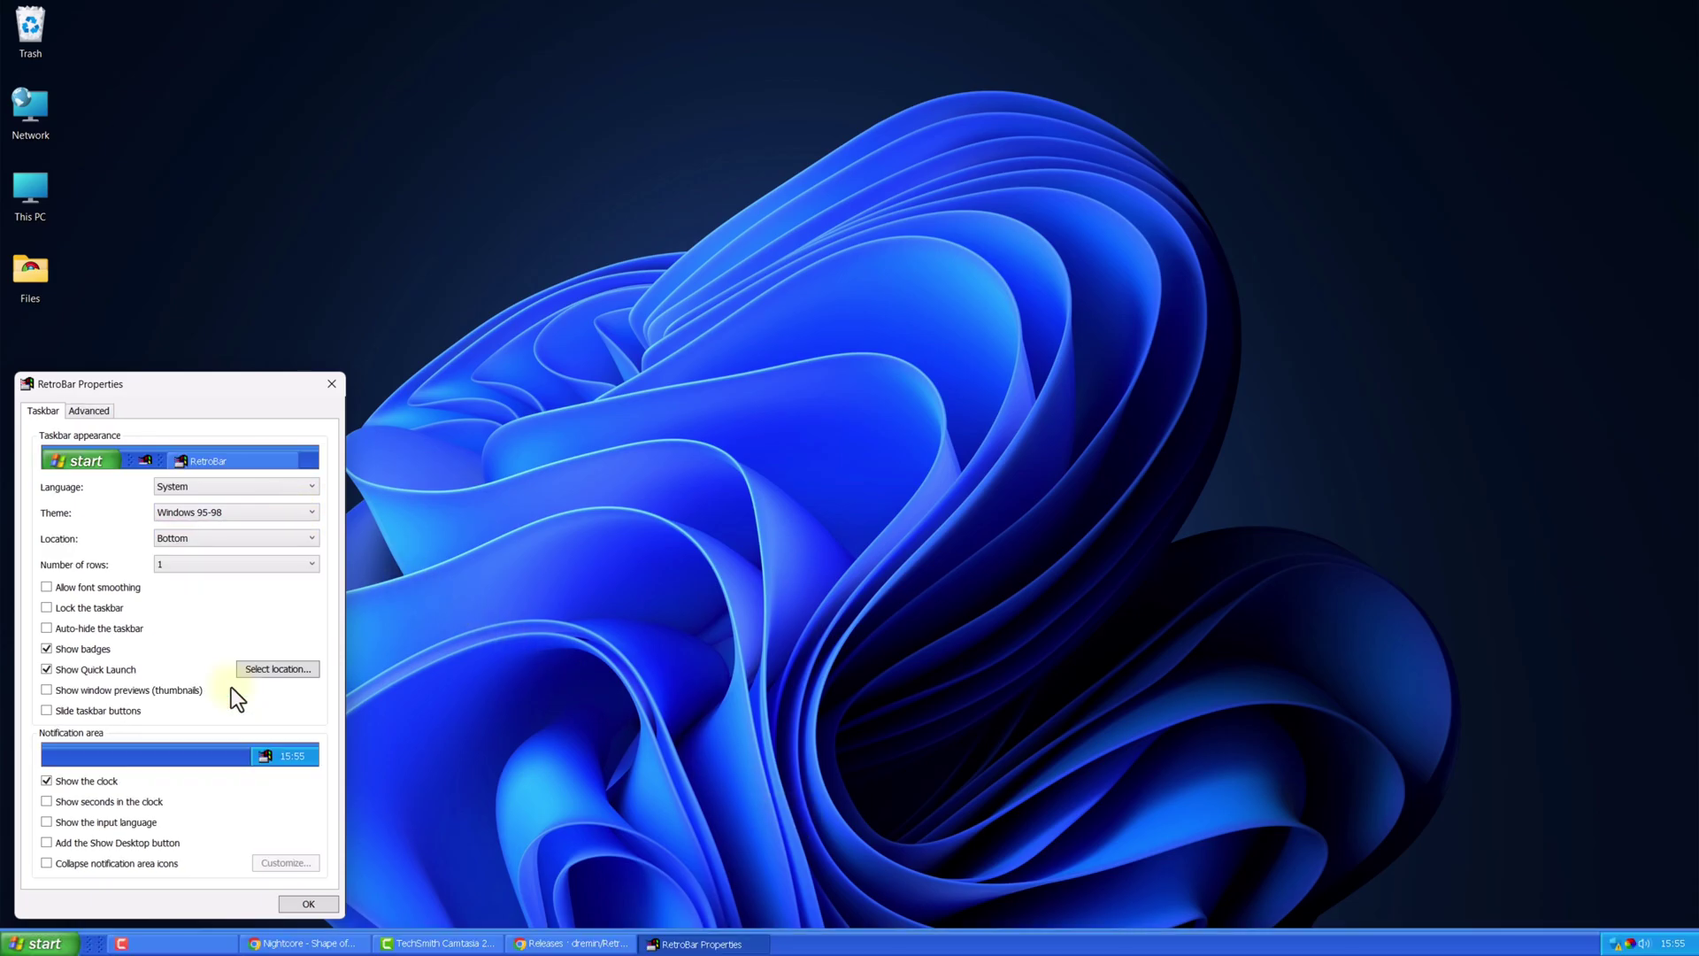
click(46, 592)
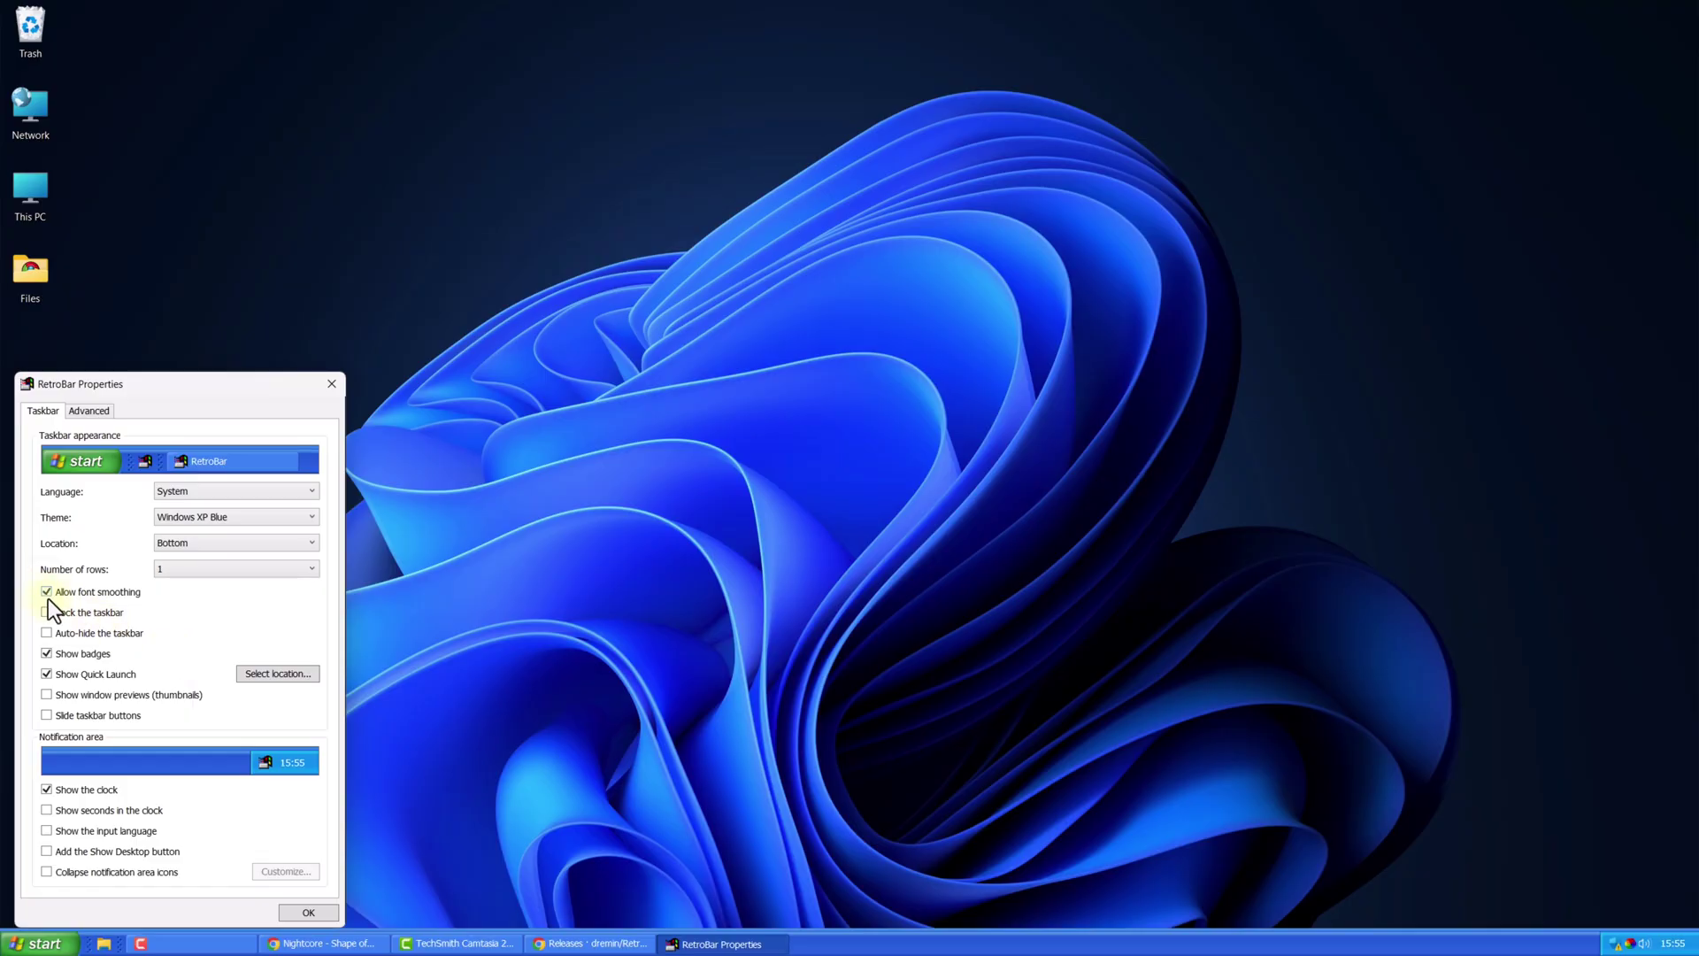
click(317, 907)
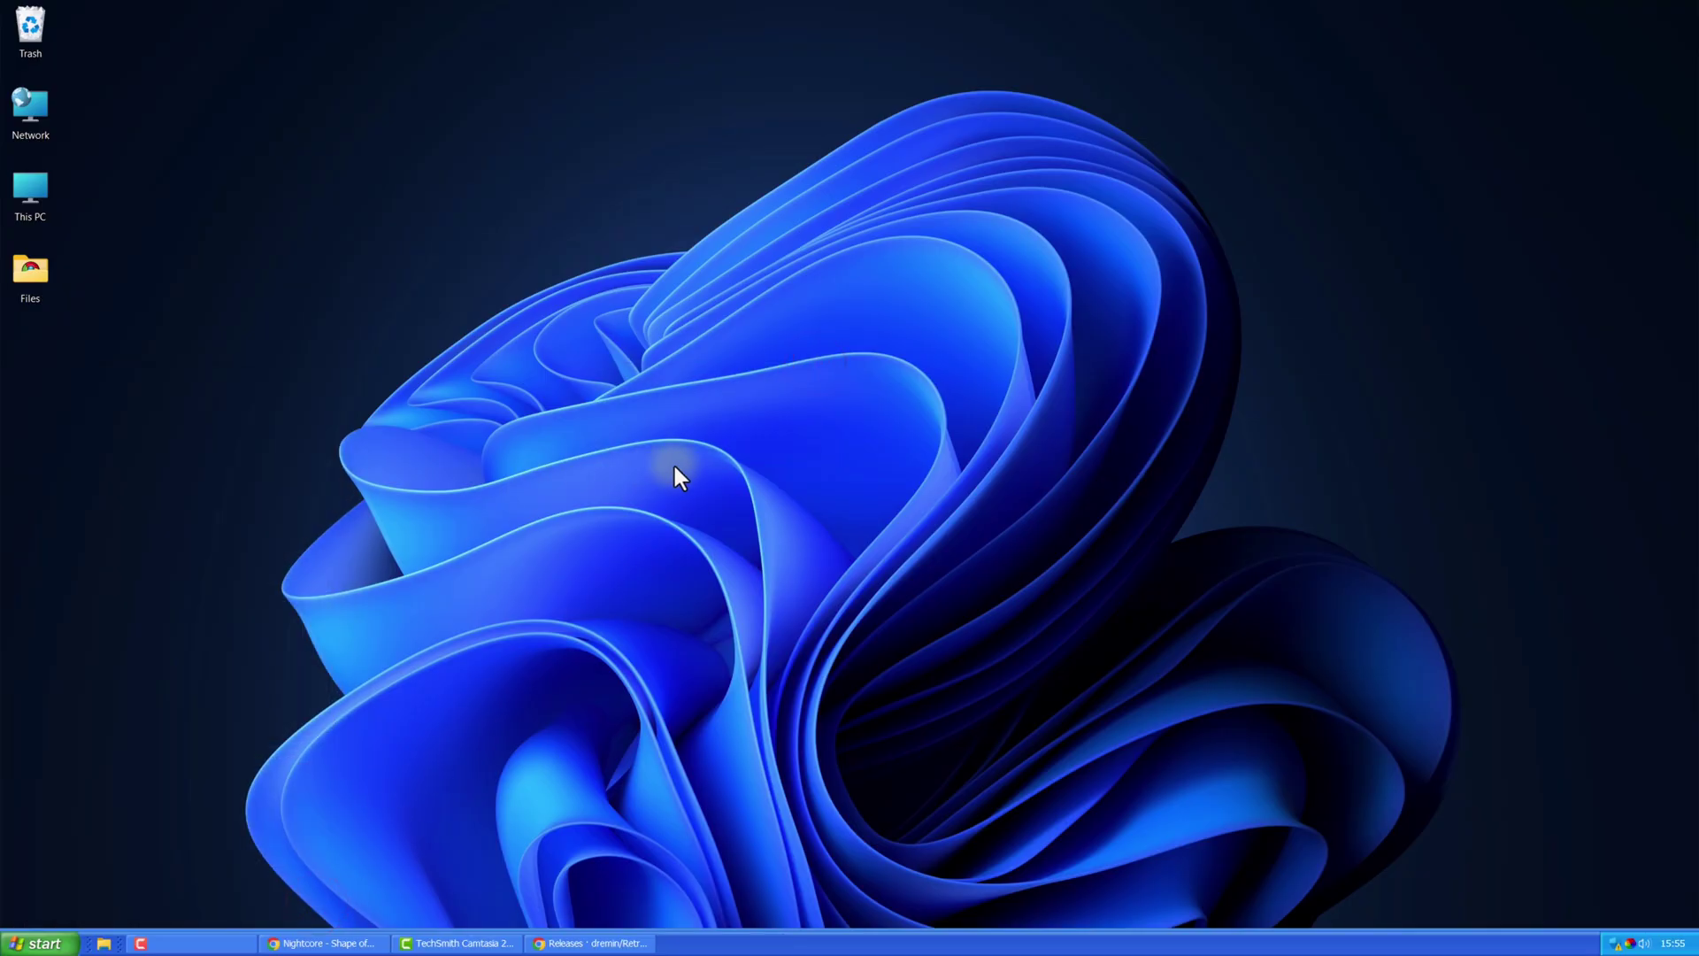
Download OpenShellSetup_4_4_196.exe from the Open-Shell-Menu releases assets in Chrome.
click(592, 943)
click(406, 51)
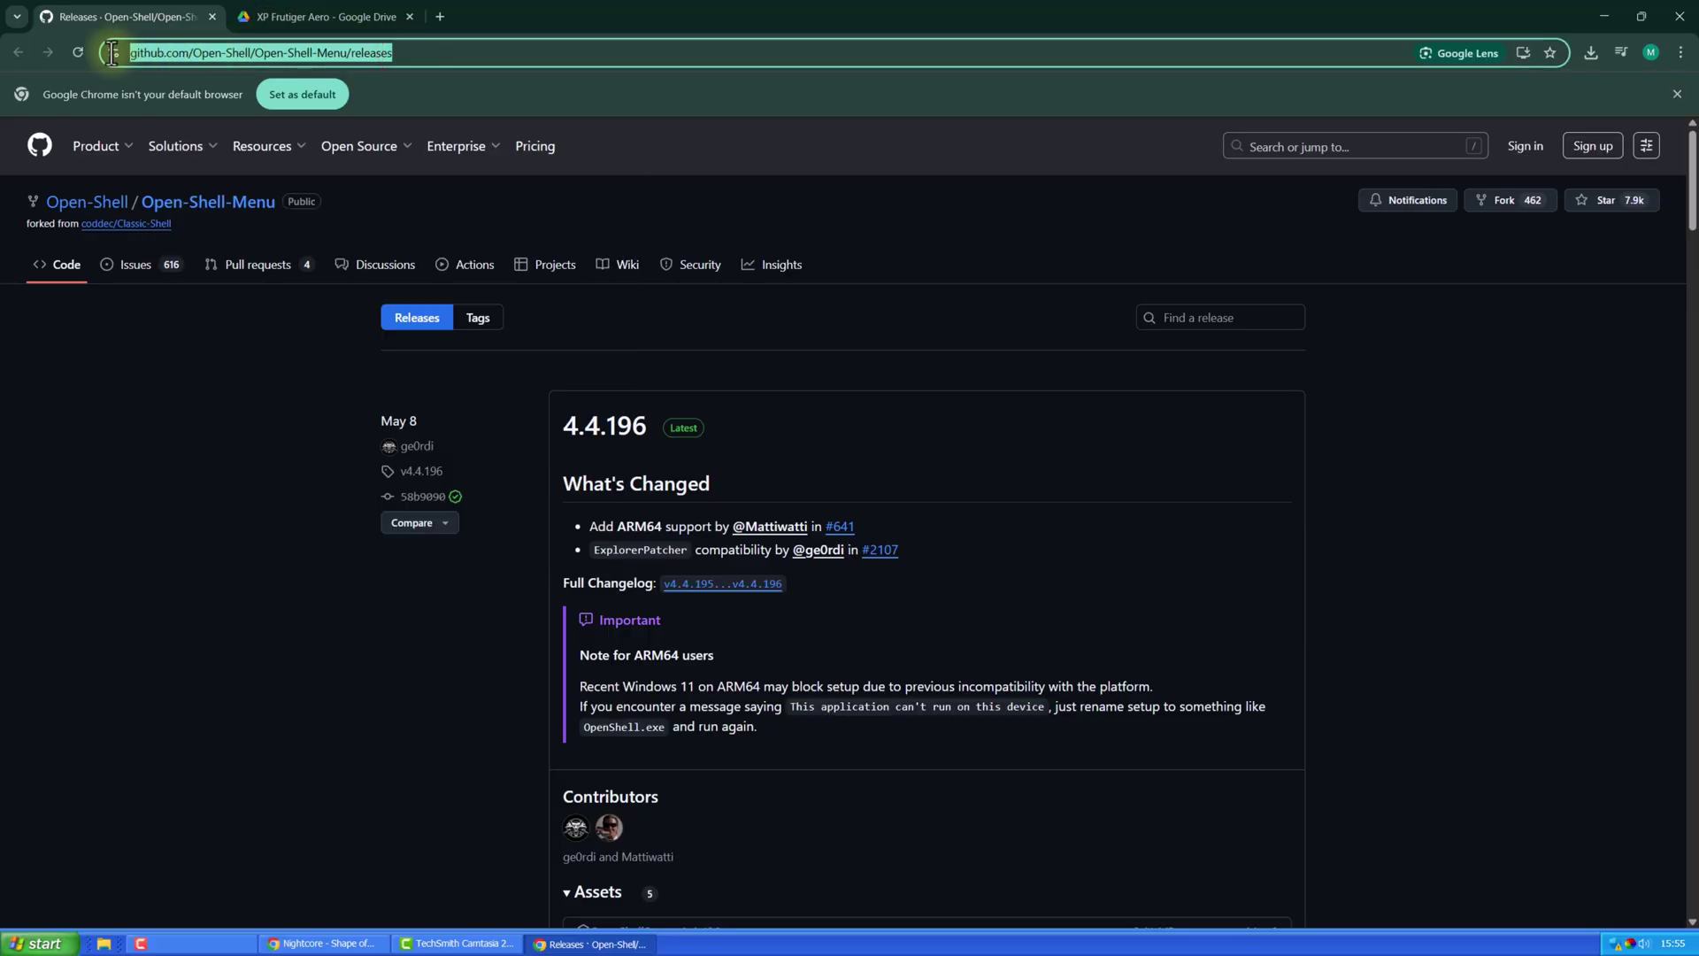
click(307, 517)
scroll(306, 516, down, 5)
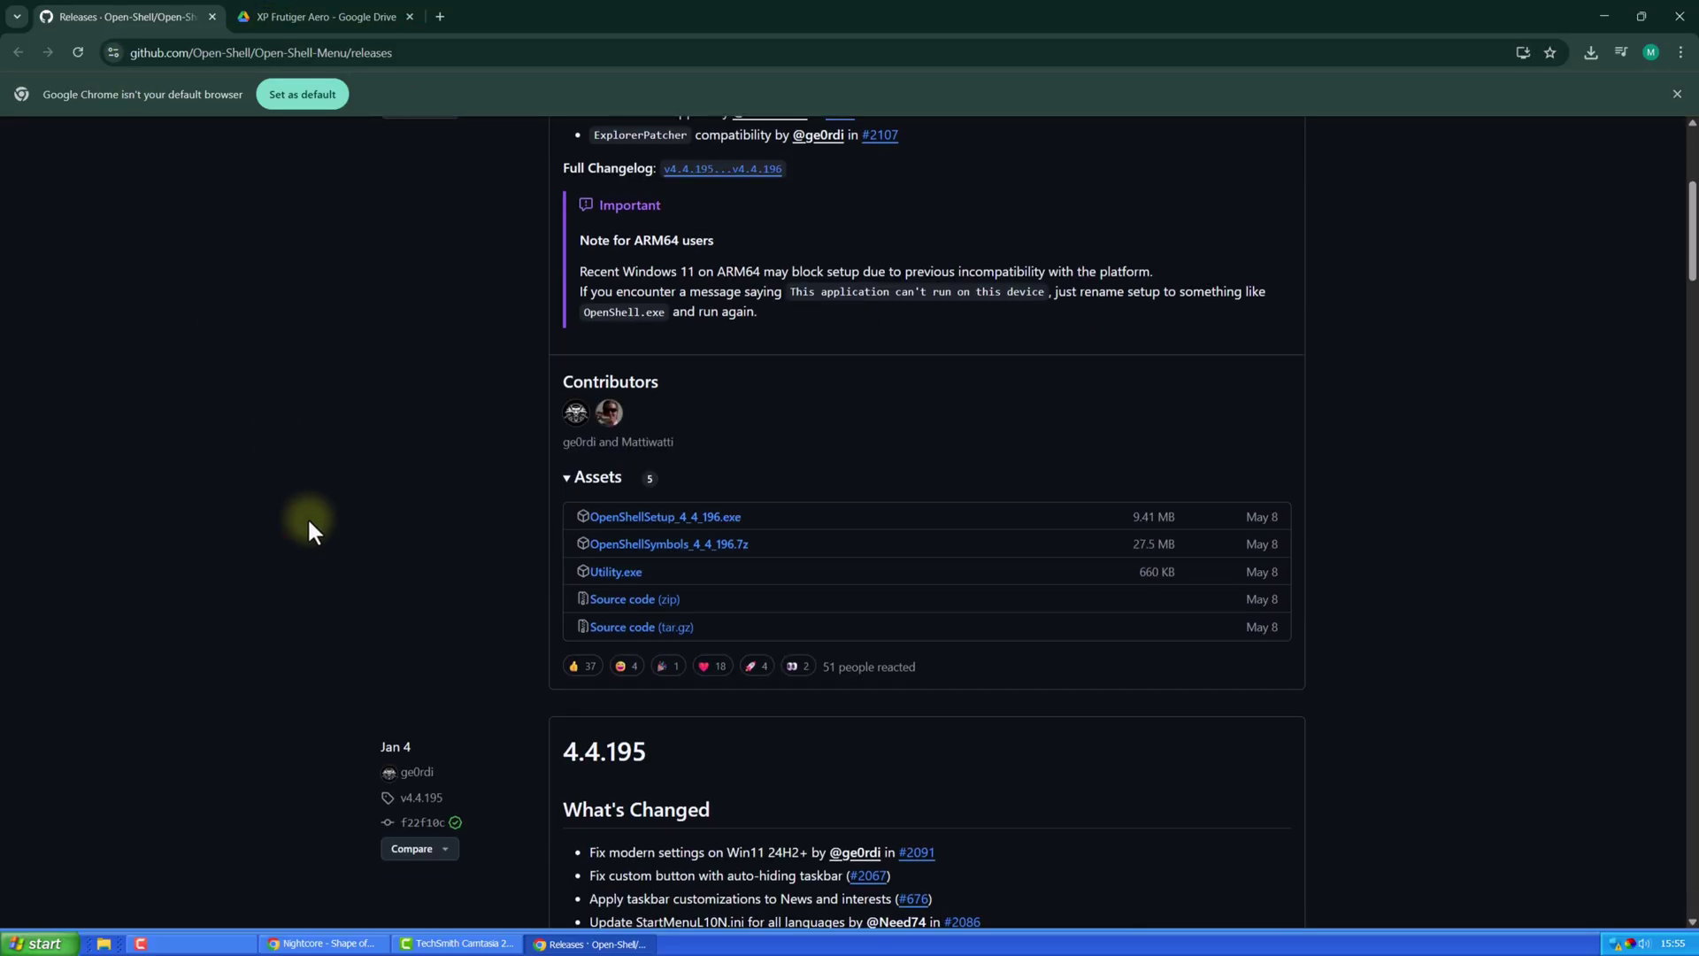
click(664, 436)
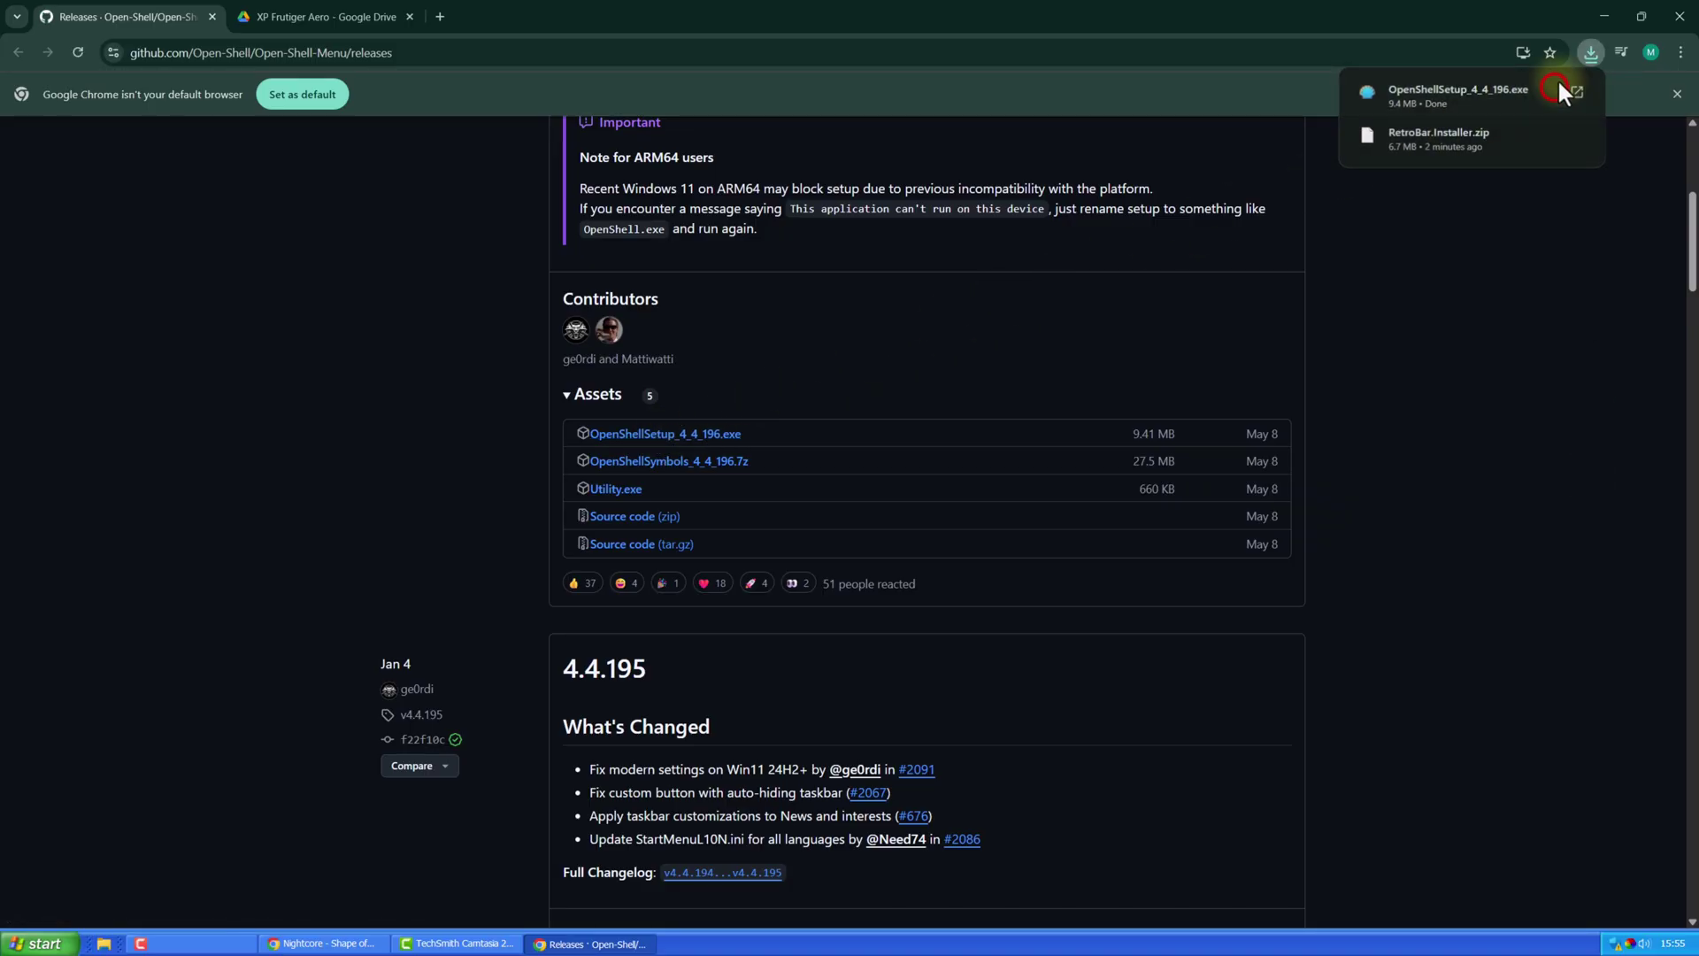
Run OpenShellSetup_4_4_196.exe, accept the license, and install Open-Shell with default options.
click(1555, 79)
double_click(680, 370)
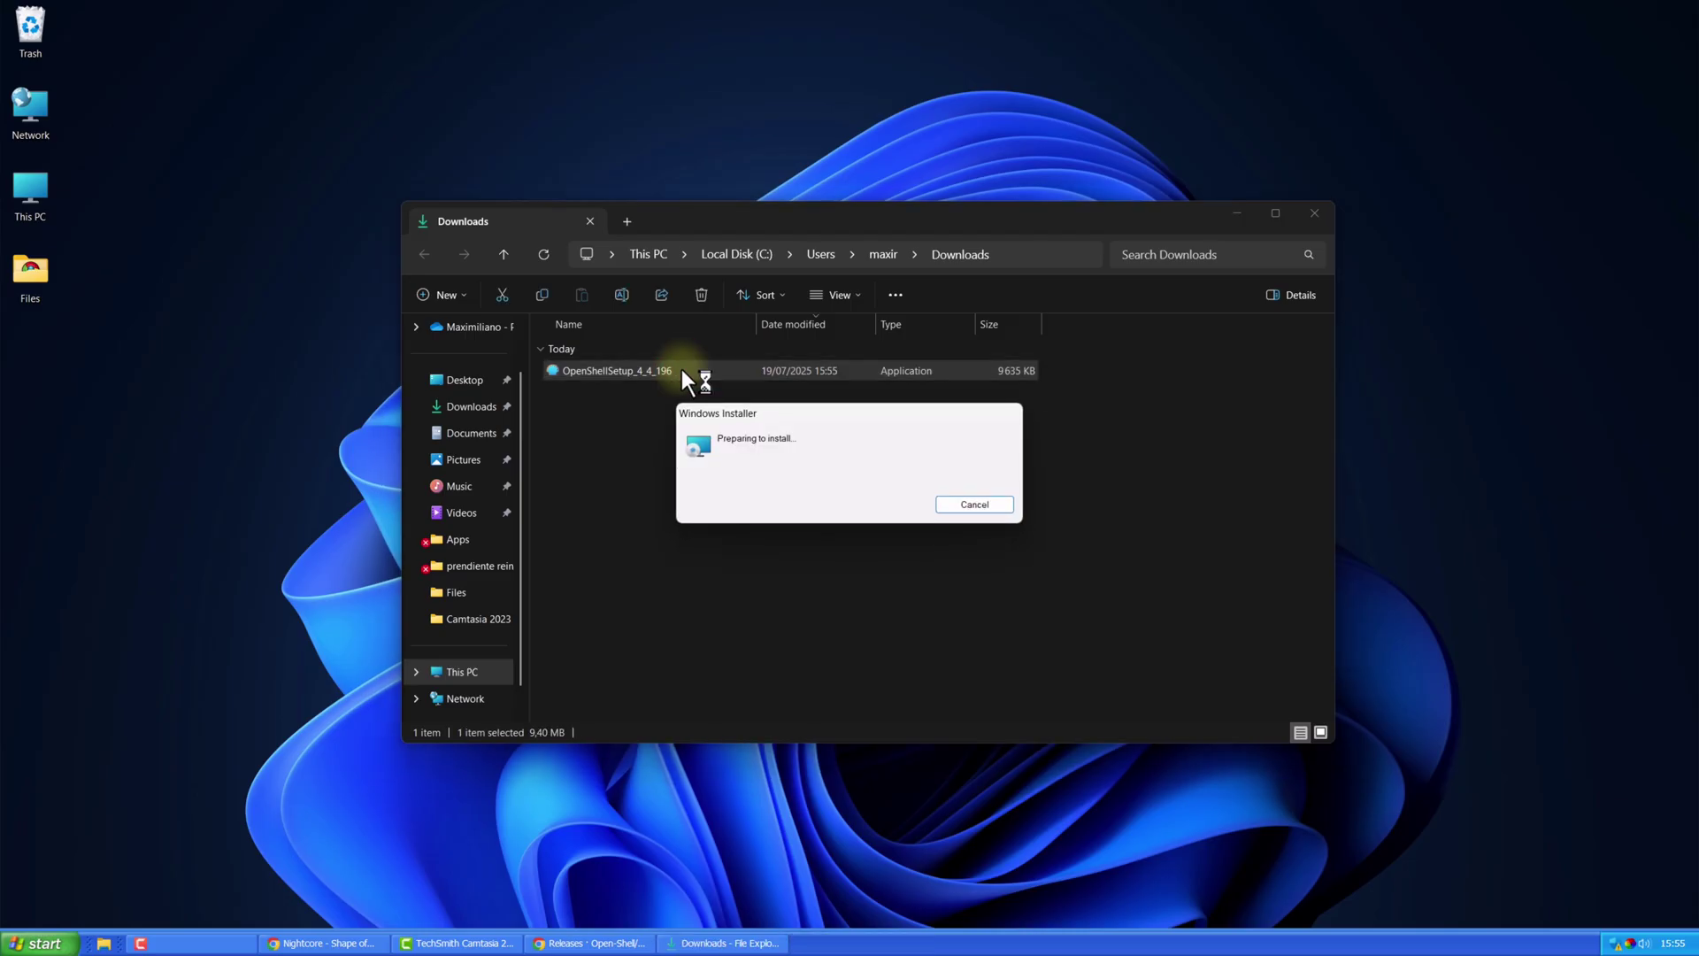
click(937, 602)
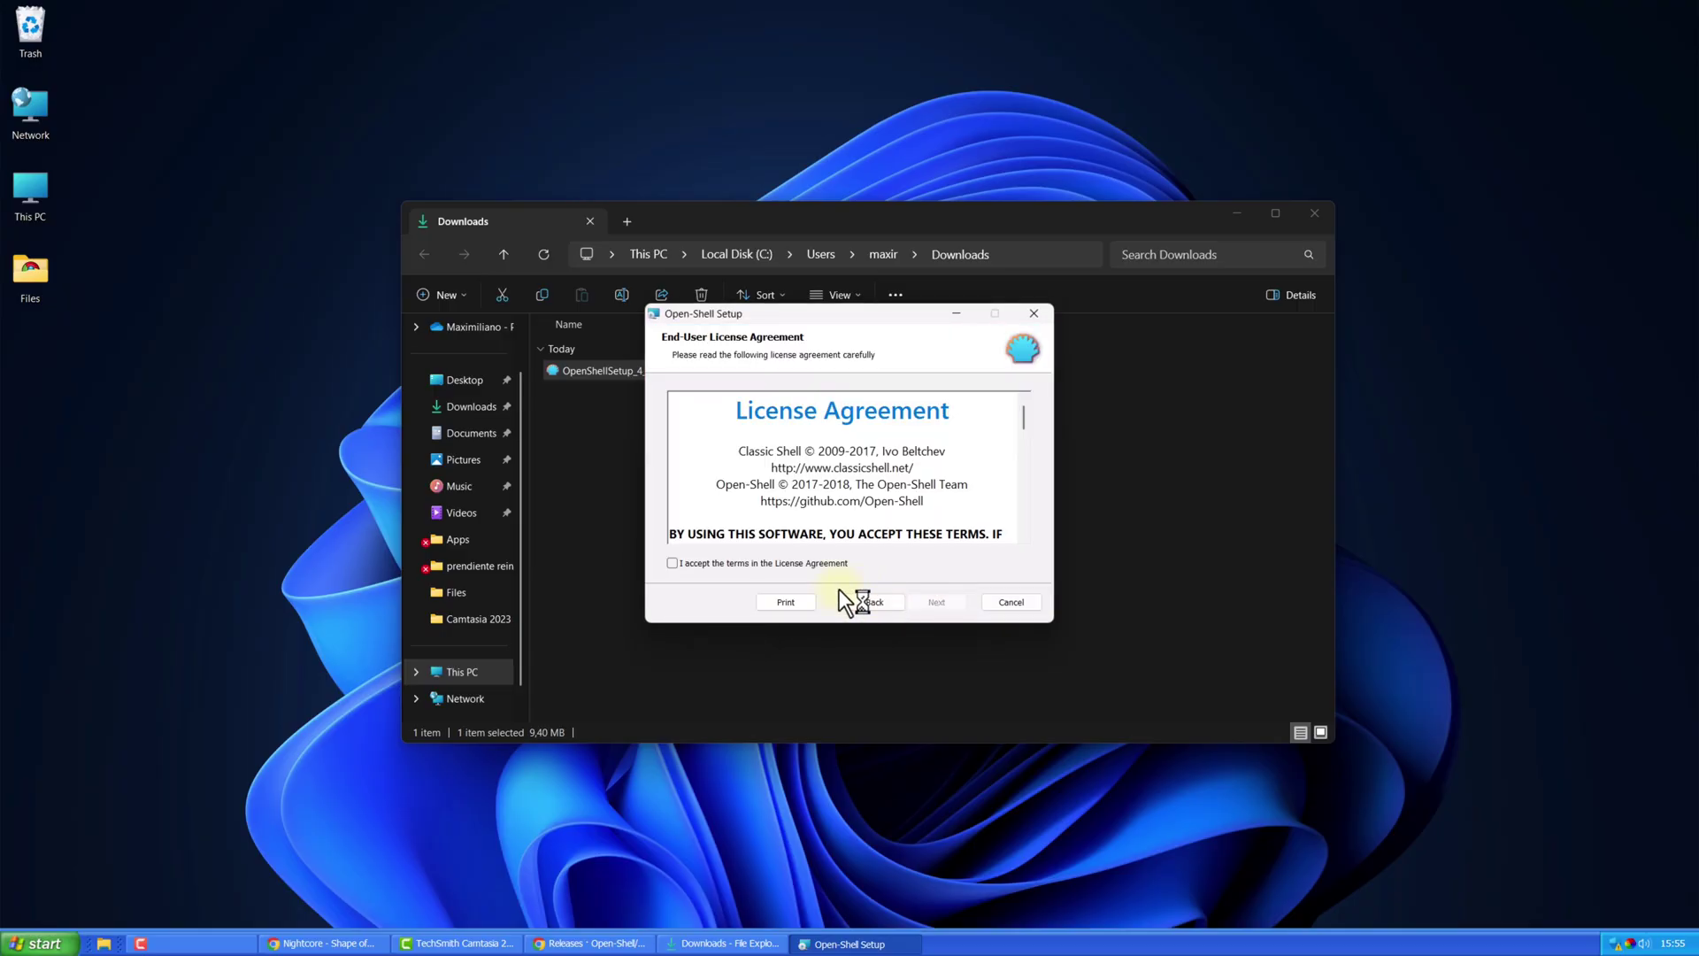
click(672, 563)
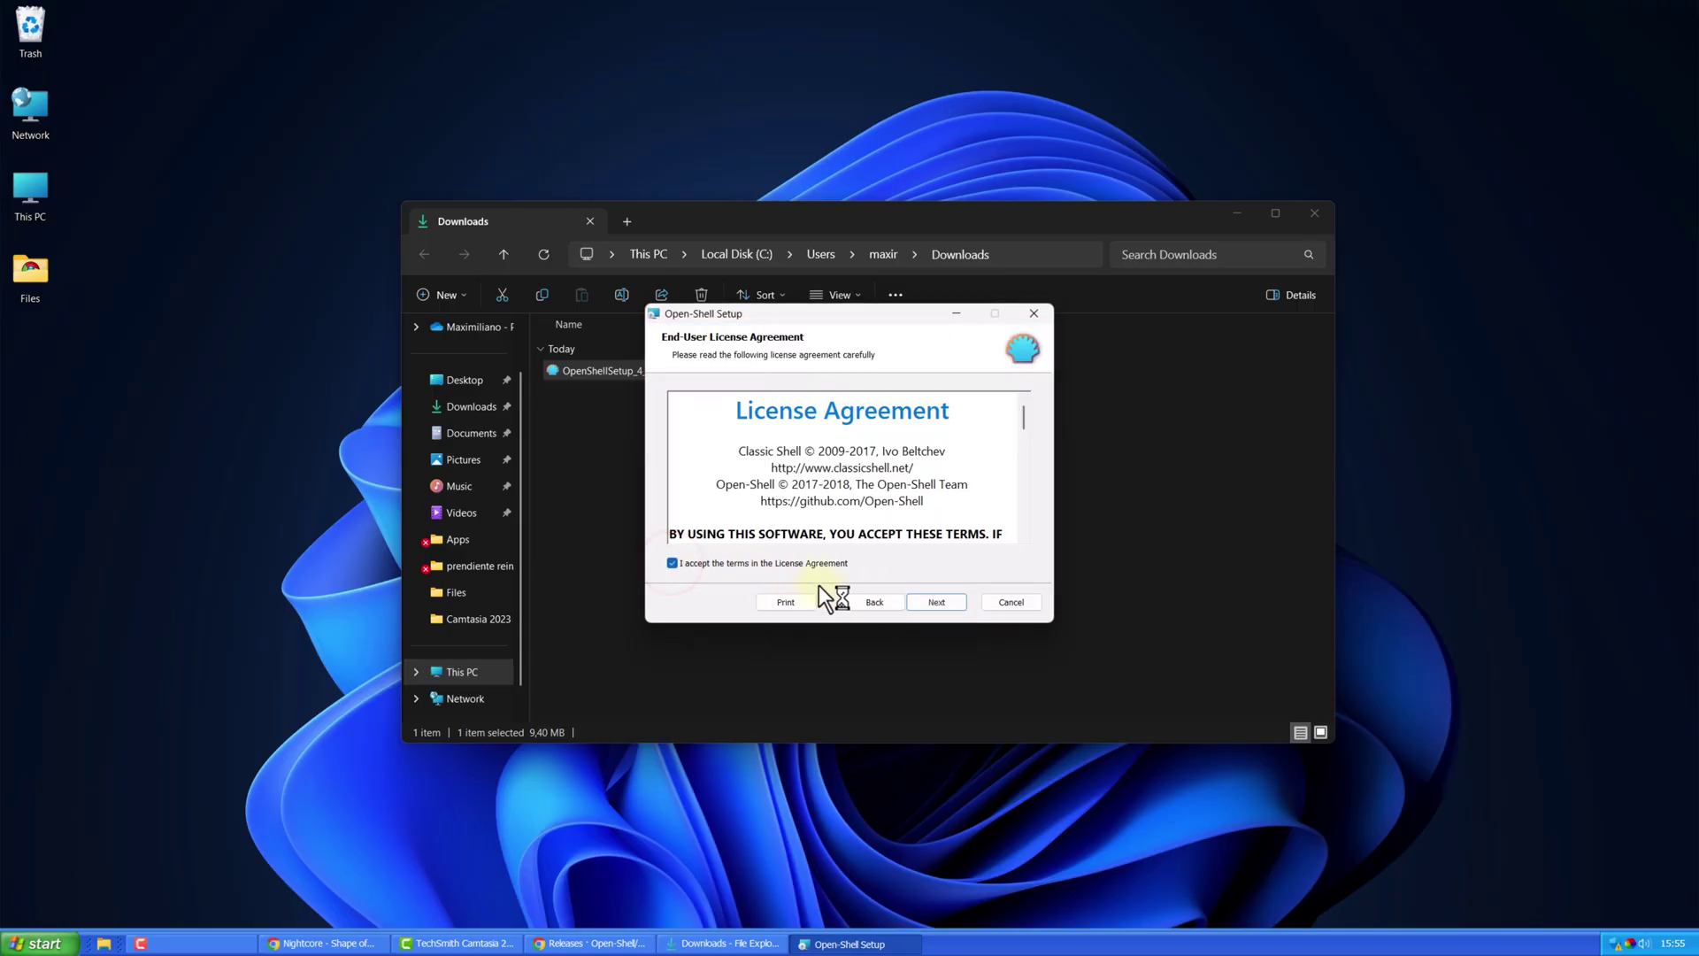
click(934, 602)
click(947, 605)
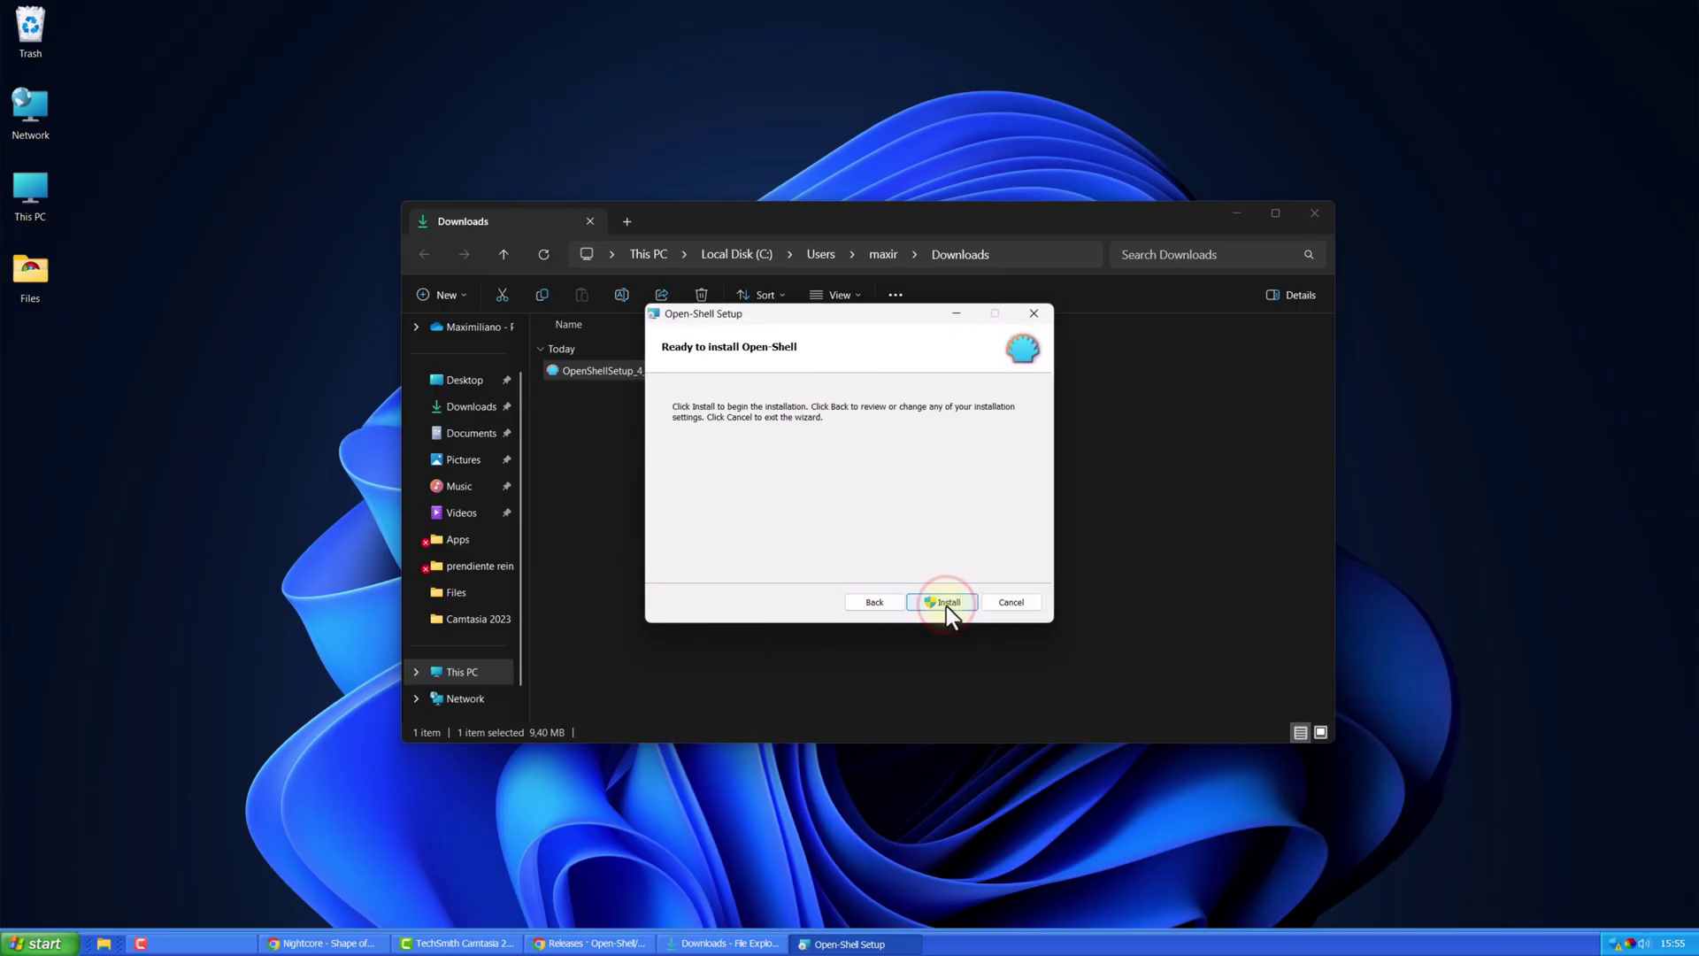
click(947, 605)
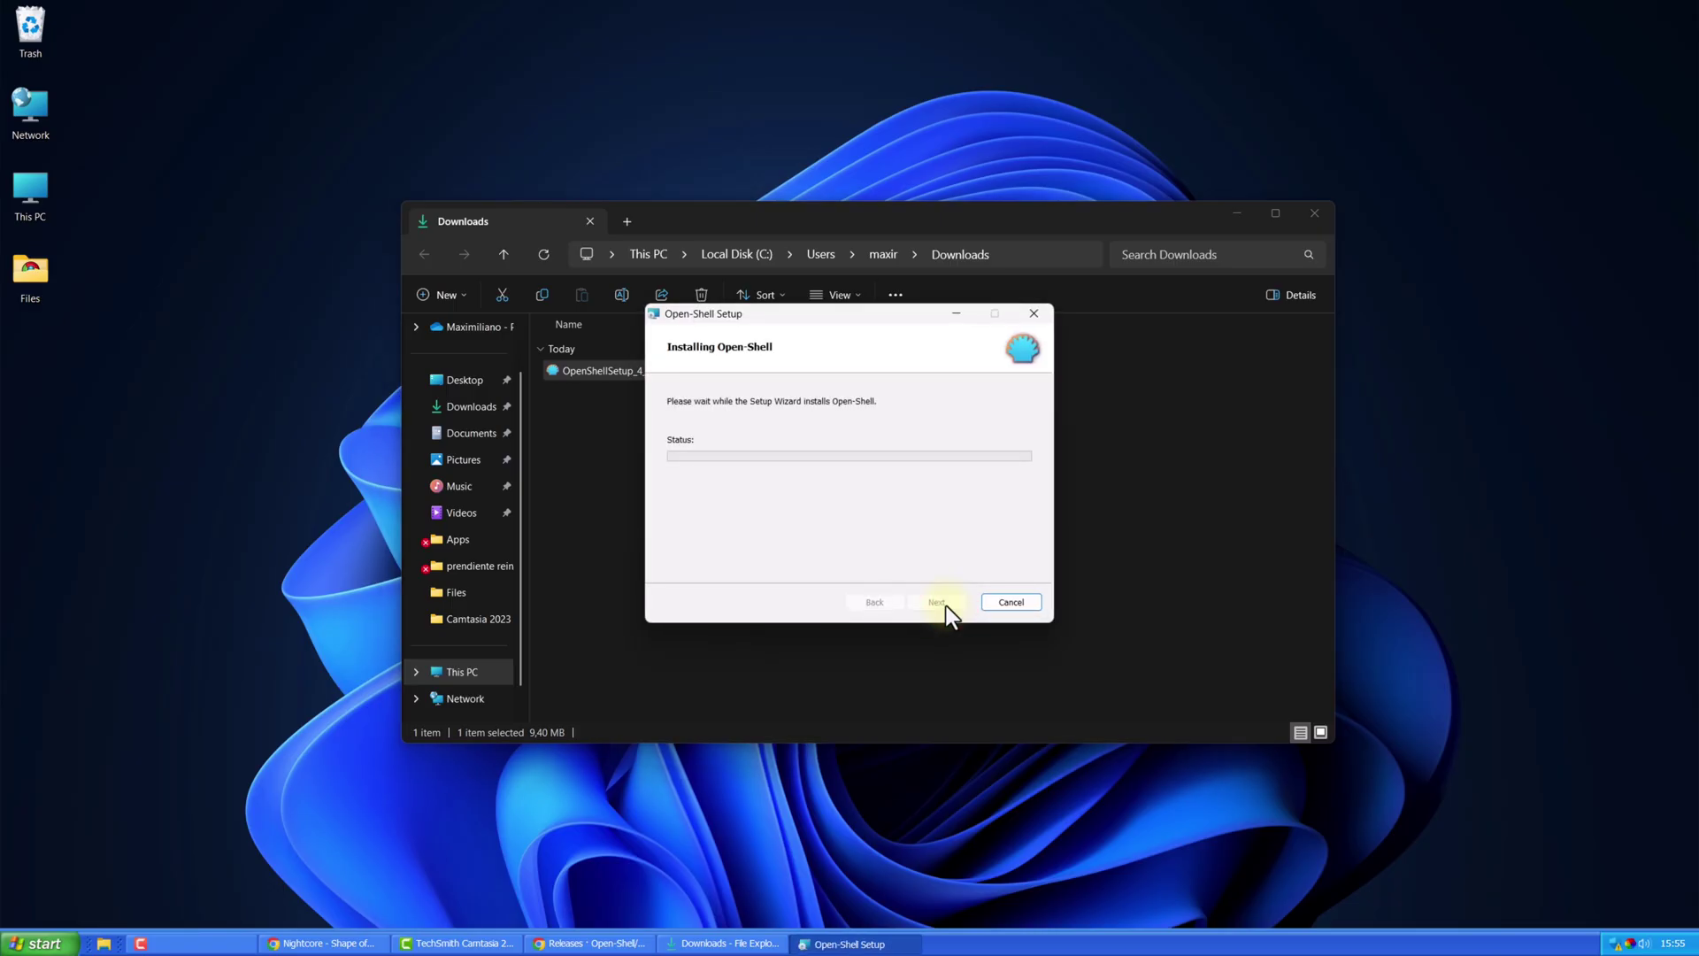
Launch Open-Shell Menu Settings by searching 'open' in the start menu.
key(super)
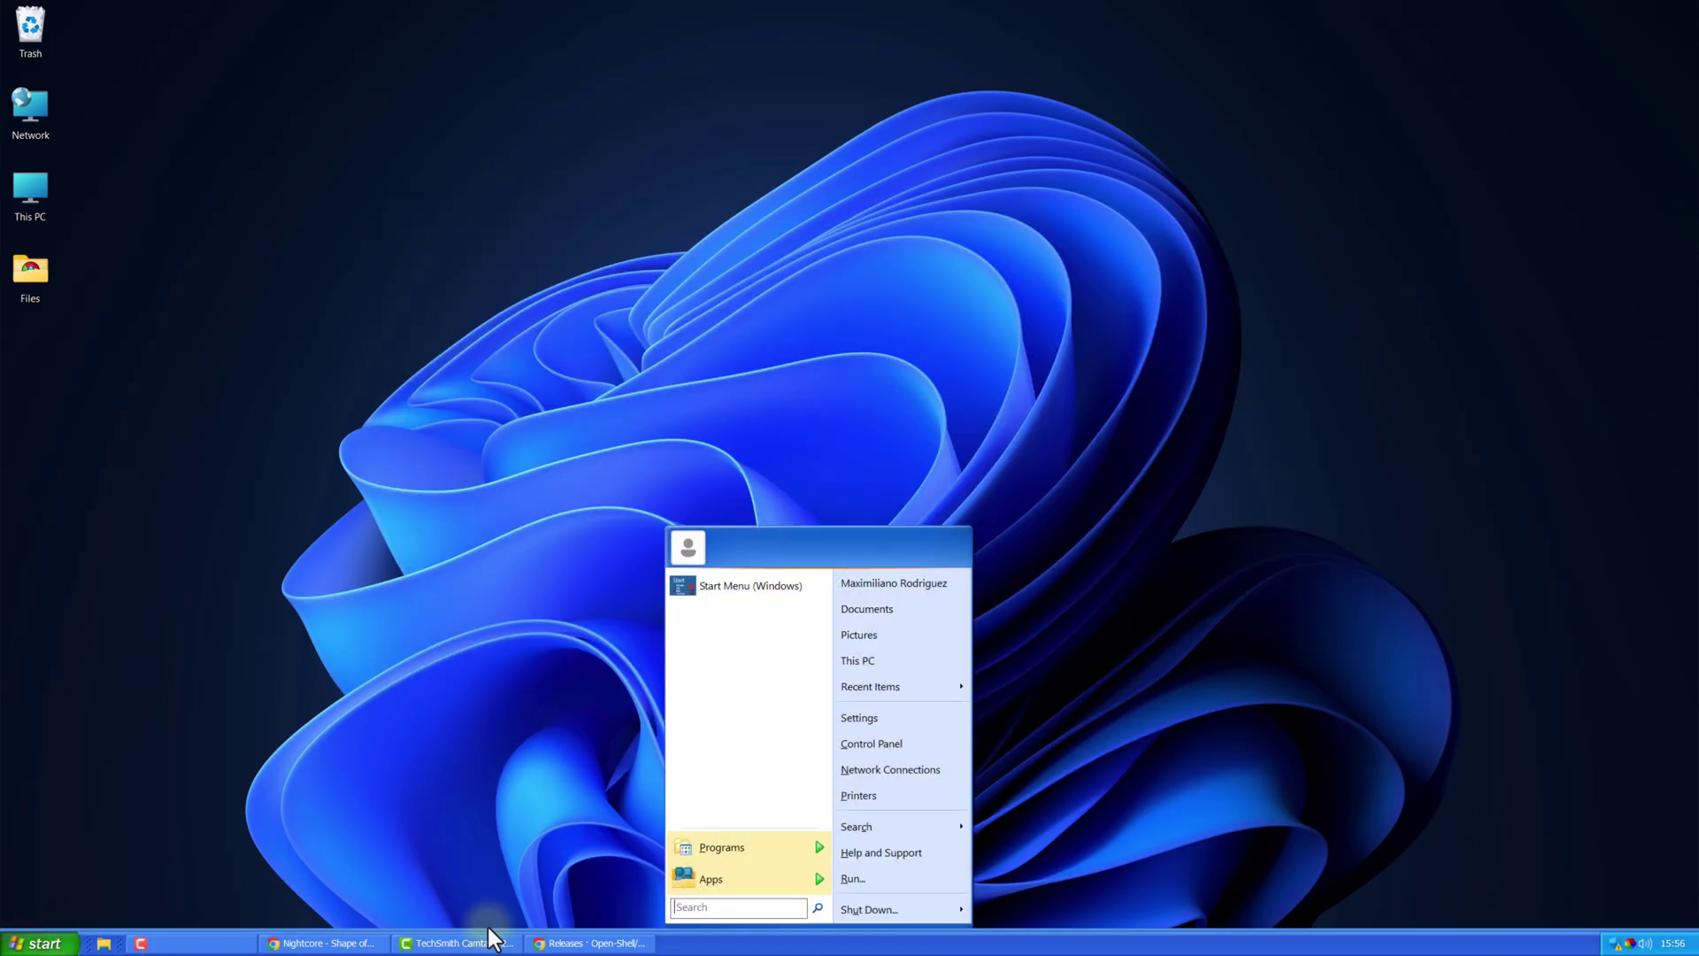
text(open)
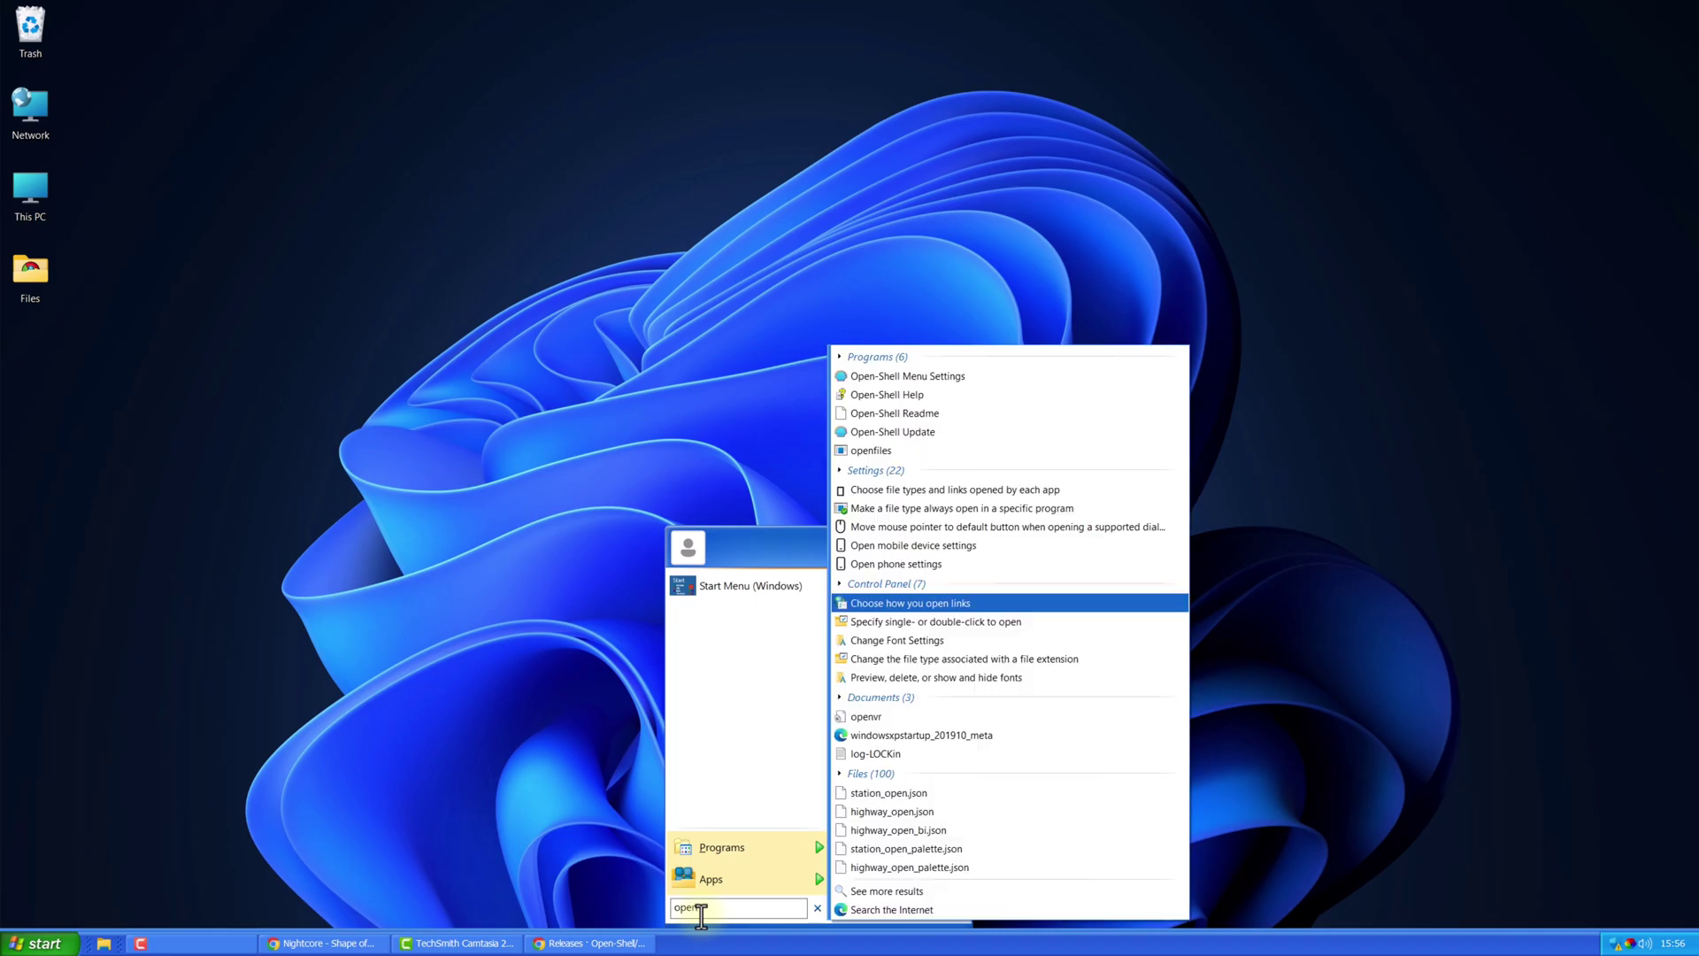
click(969, 380)
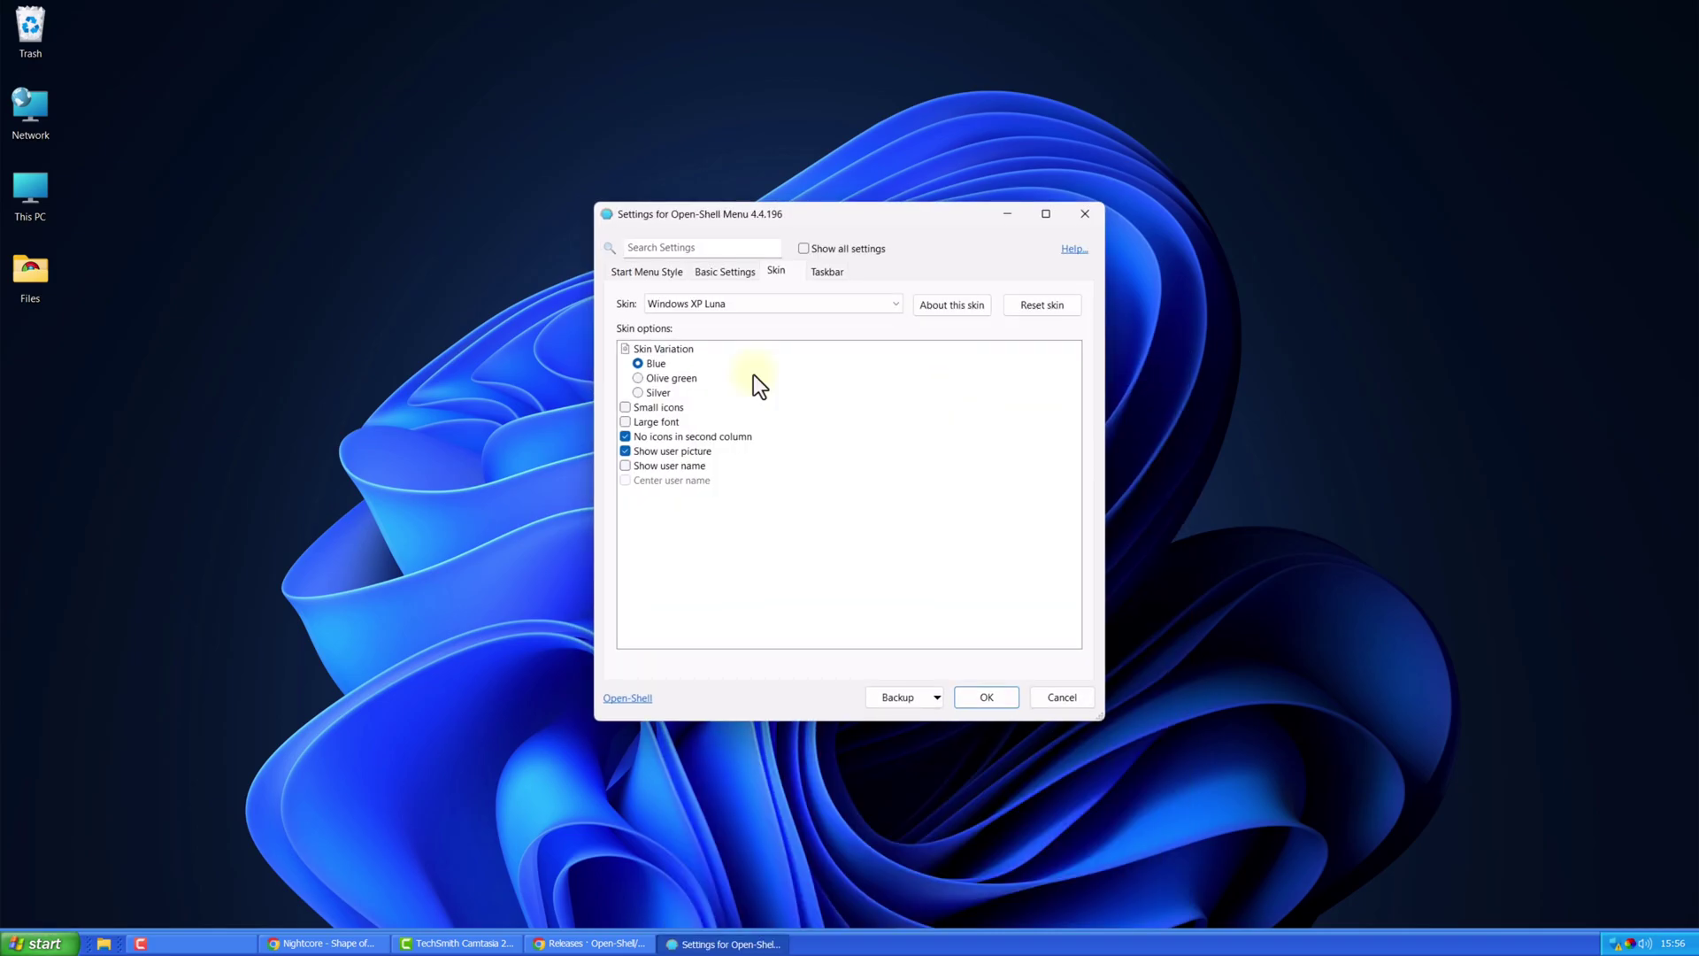
Apply the Windows XP Luna skin and check the new start menu.
click(641, 274)
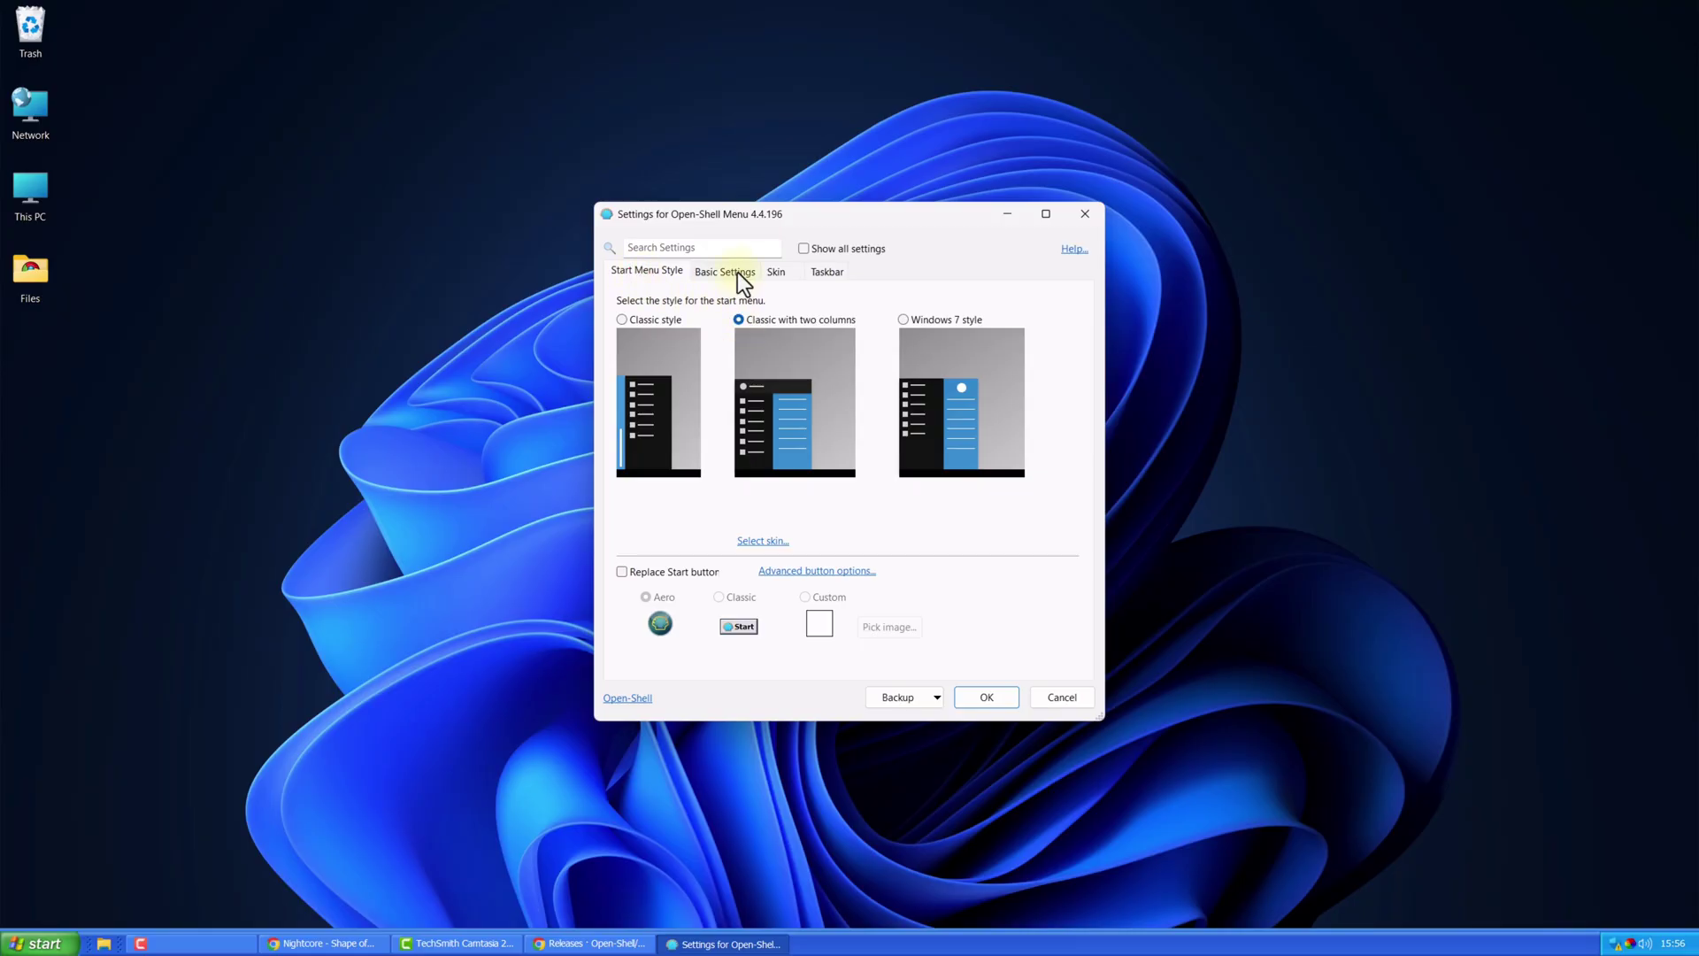
click(776, 271)
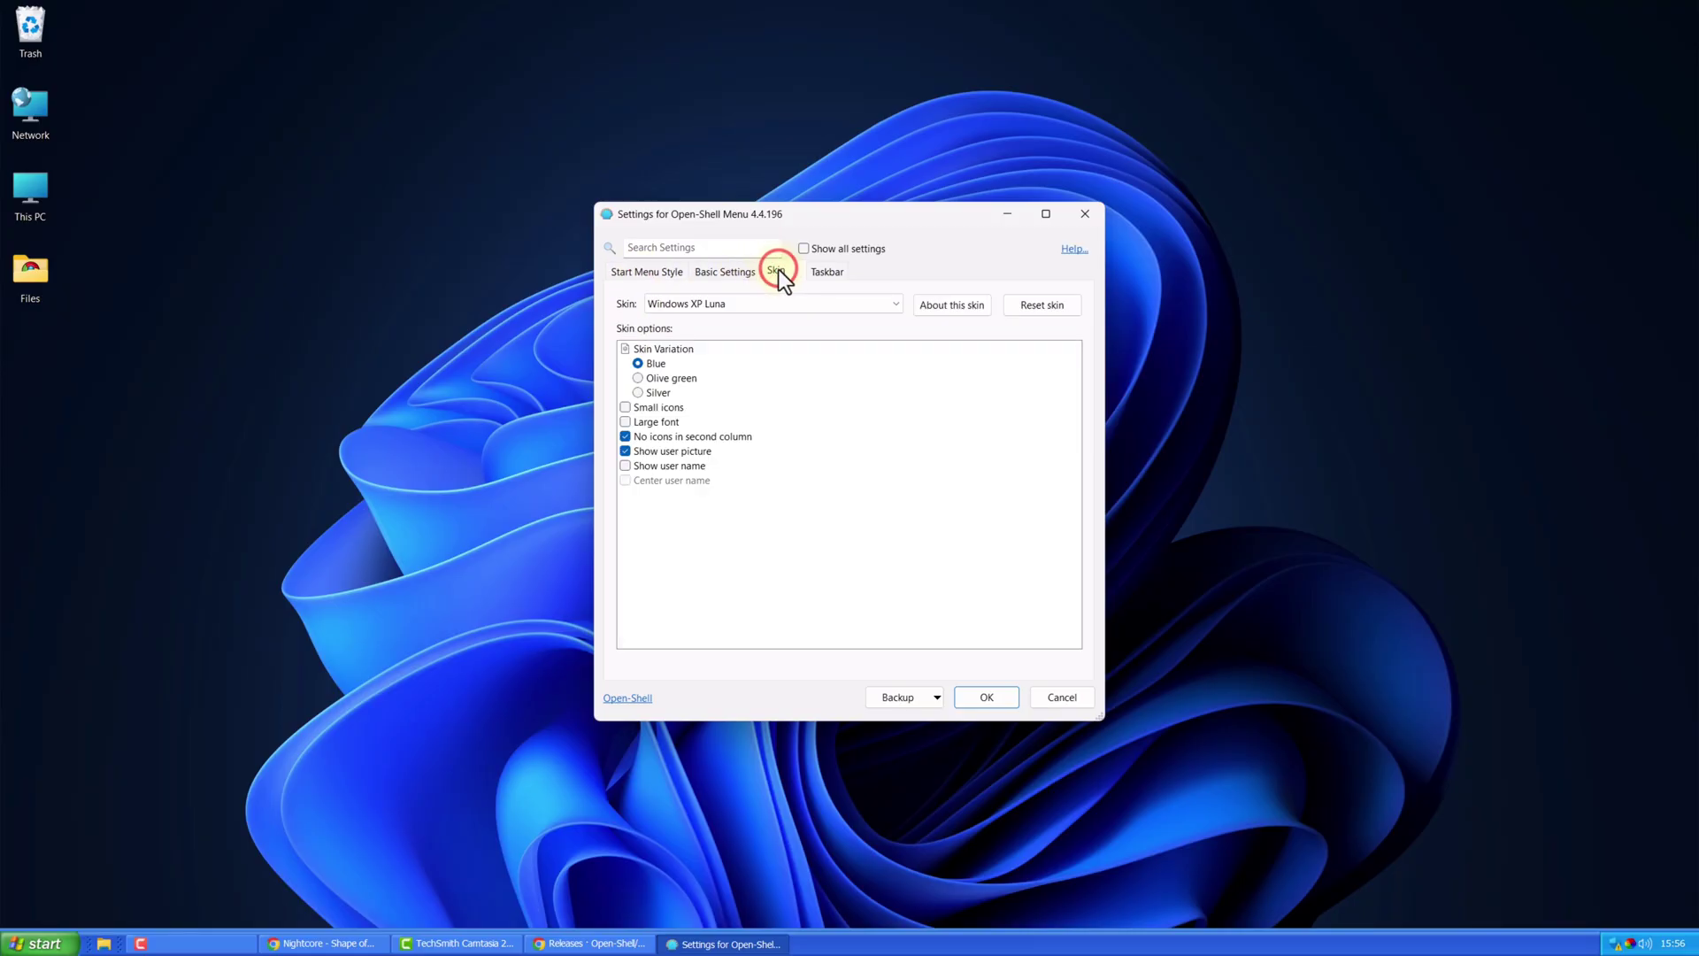
click(741, 304)
click(732, 437)
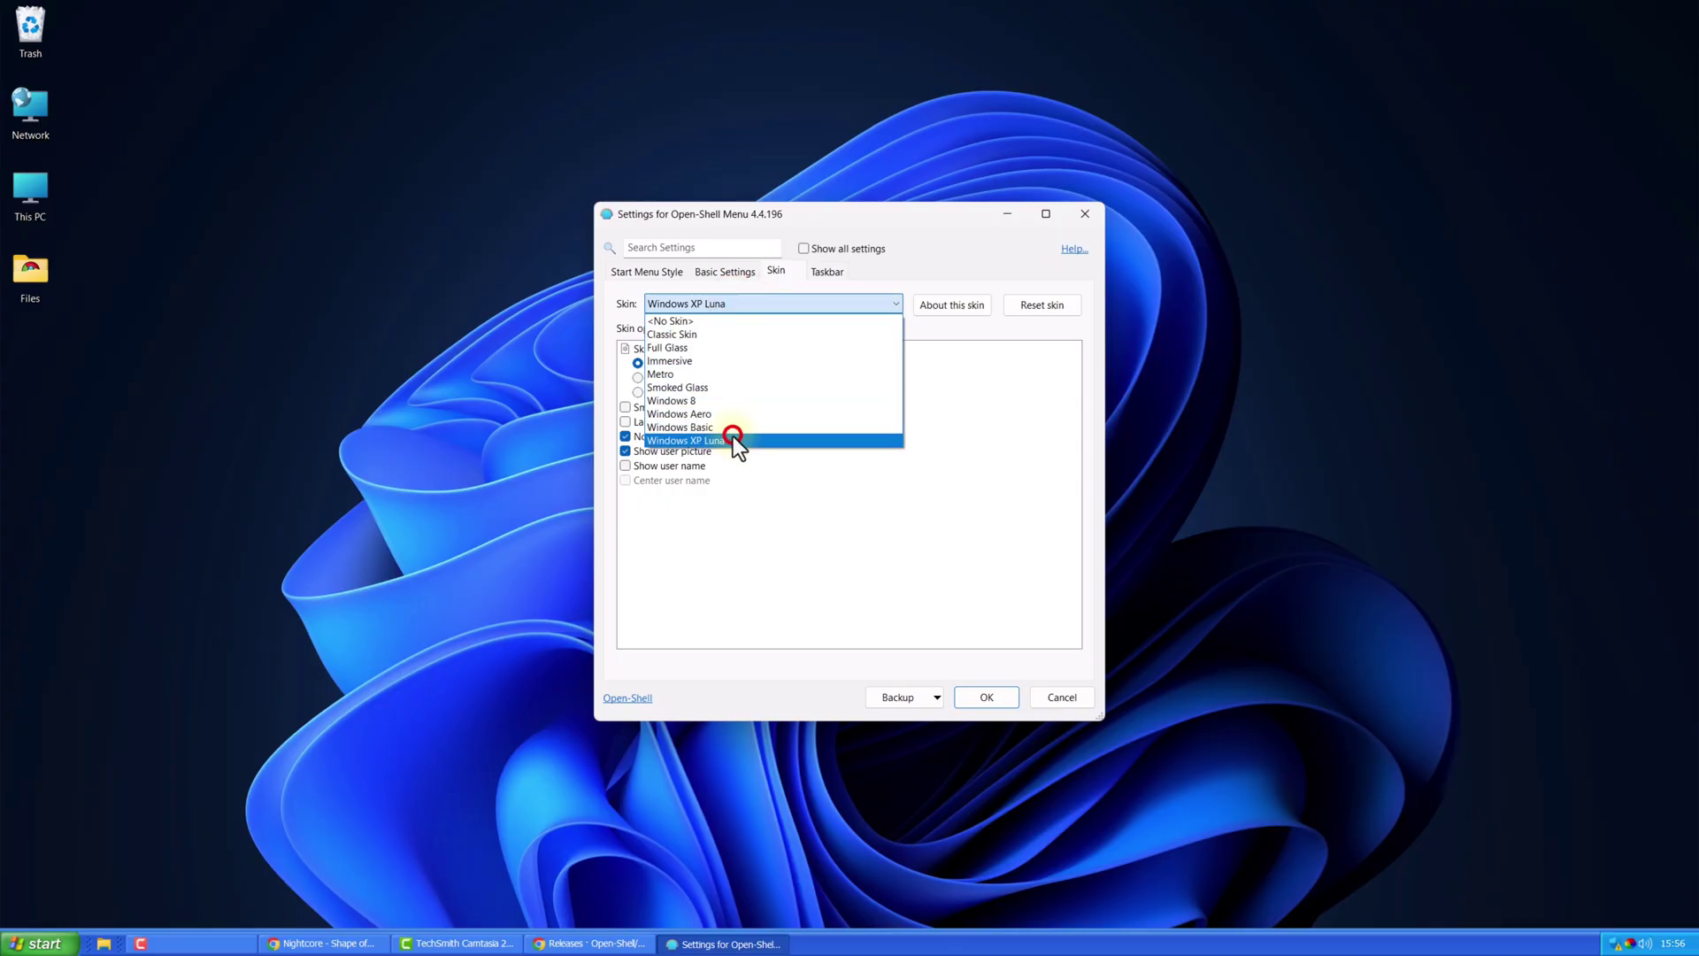
click(995, 695)
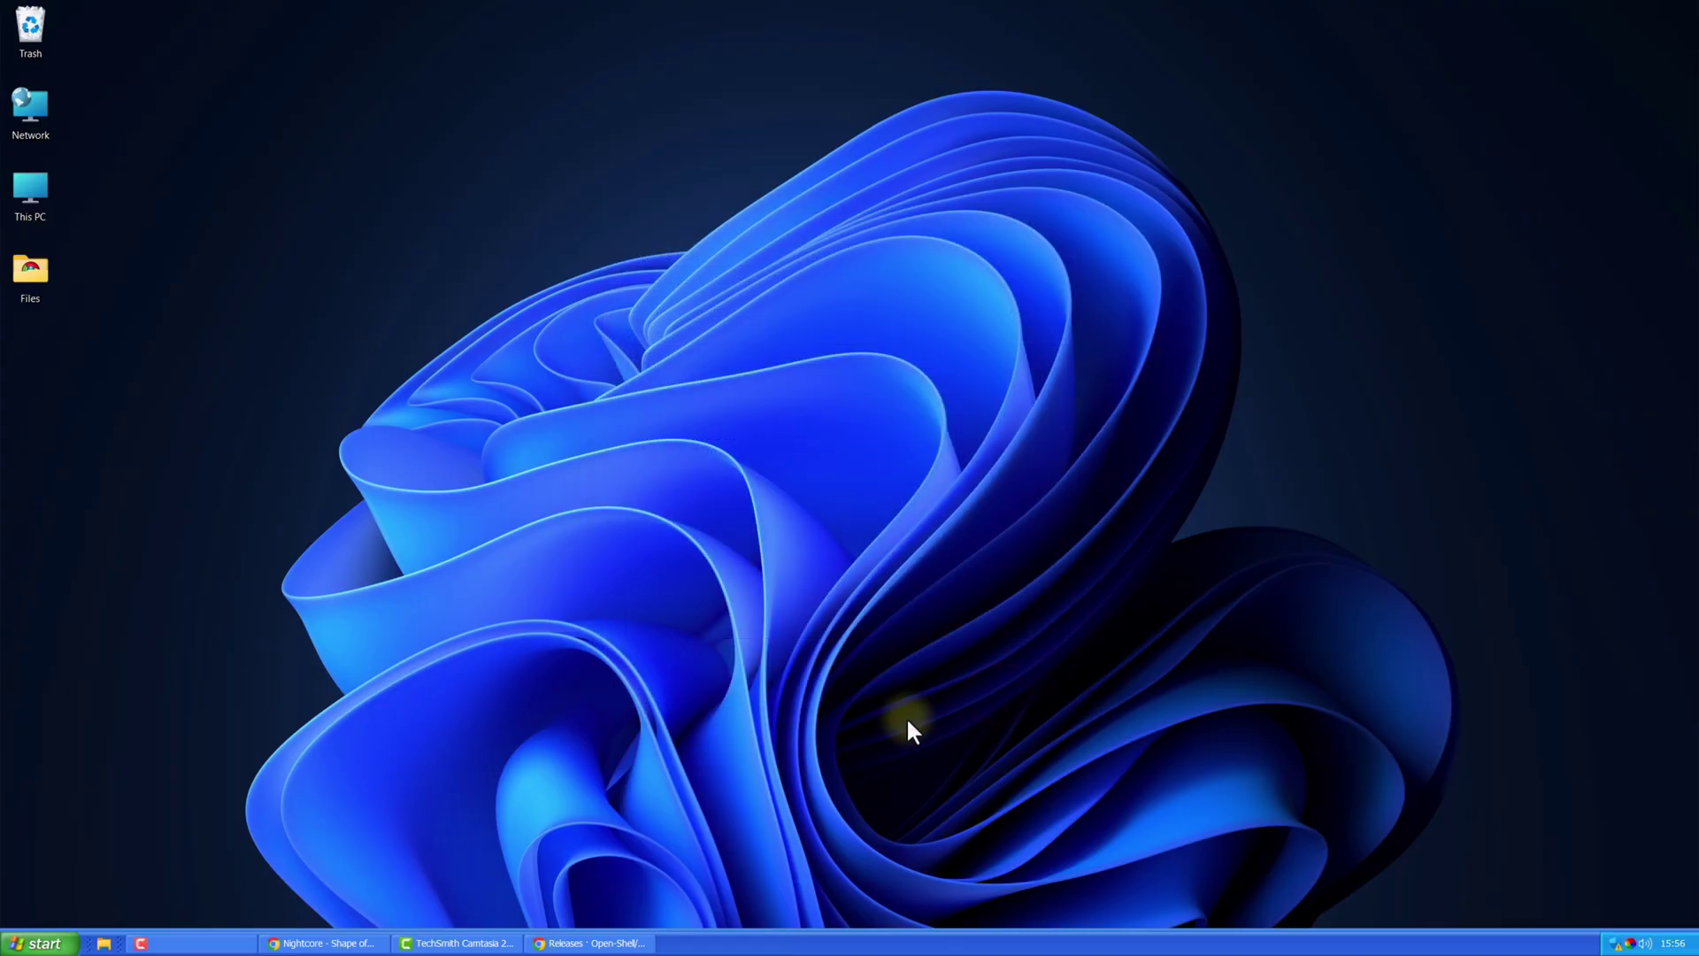
click(44, 943)
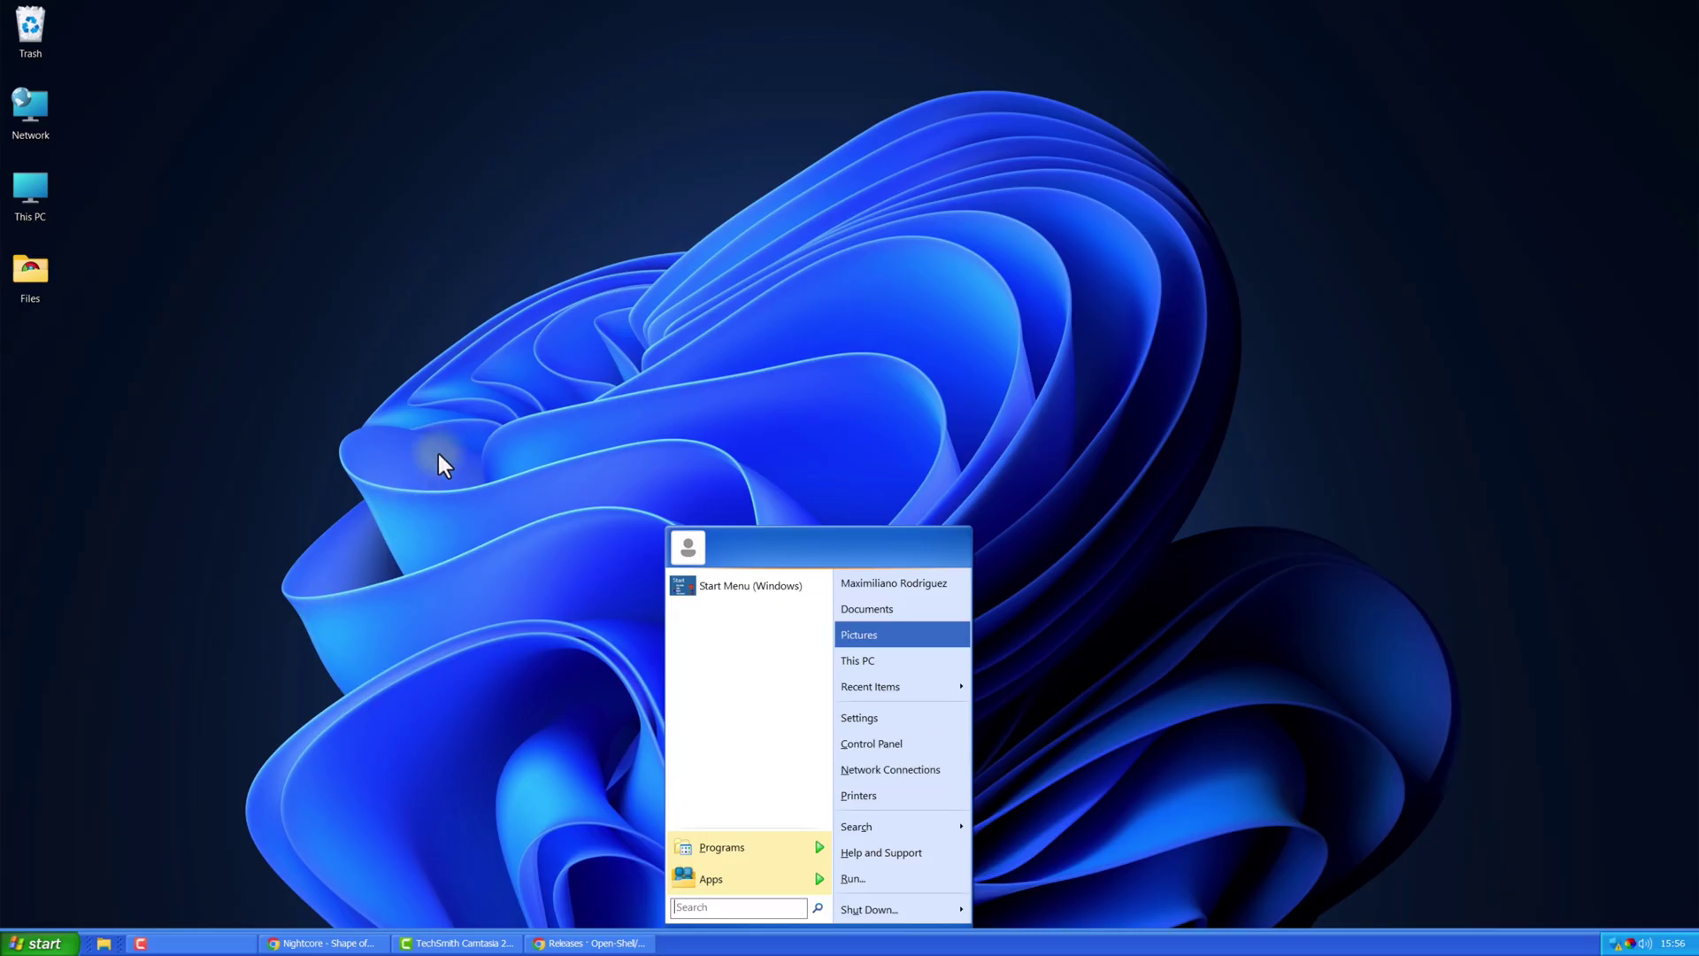
click(481, 393)
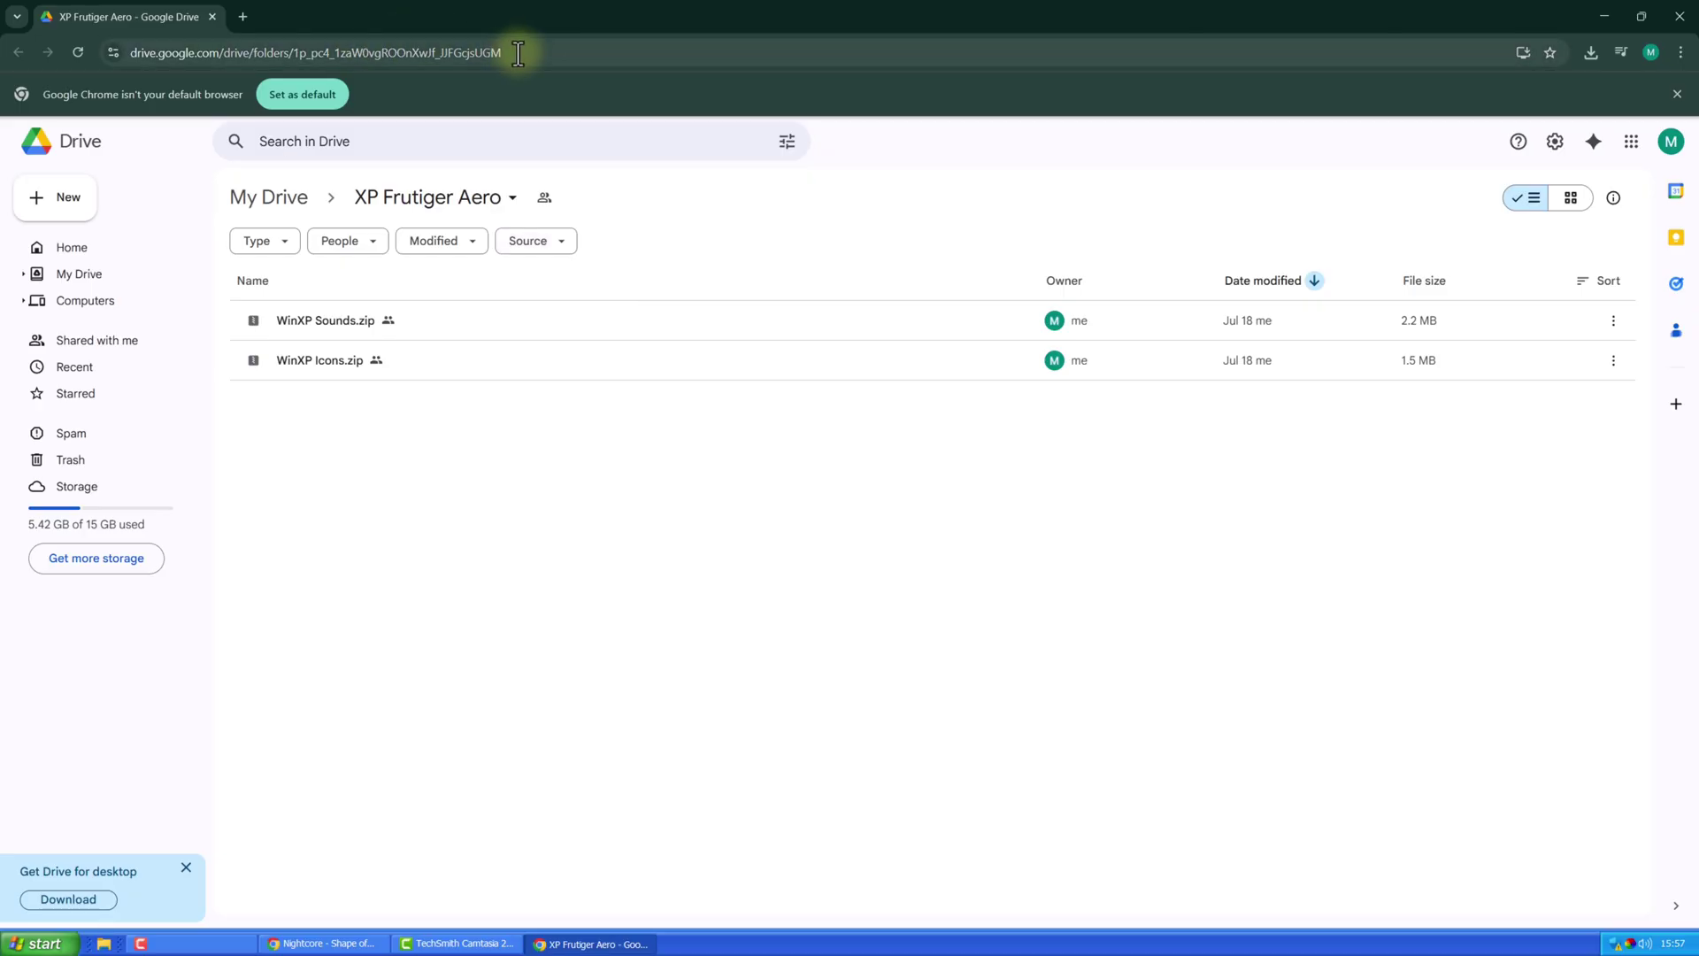
Download WinXP Sounds.zip and WinXP Icons.zip from the Google Drive folder.
drag(517, 53, 127, 54)
click(593, 472)
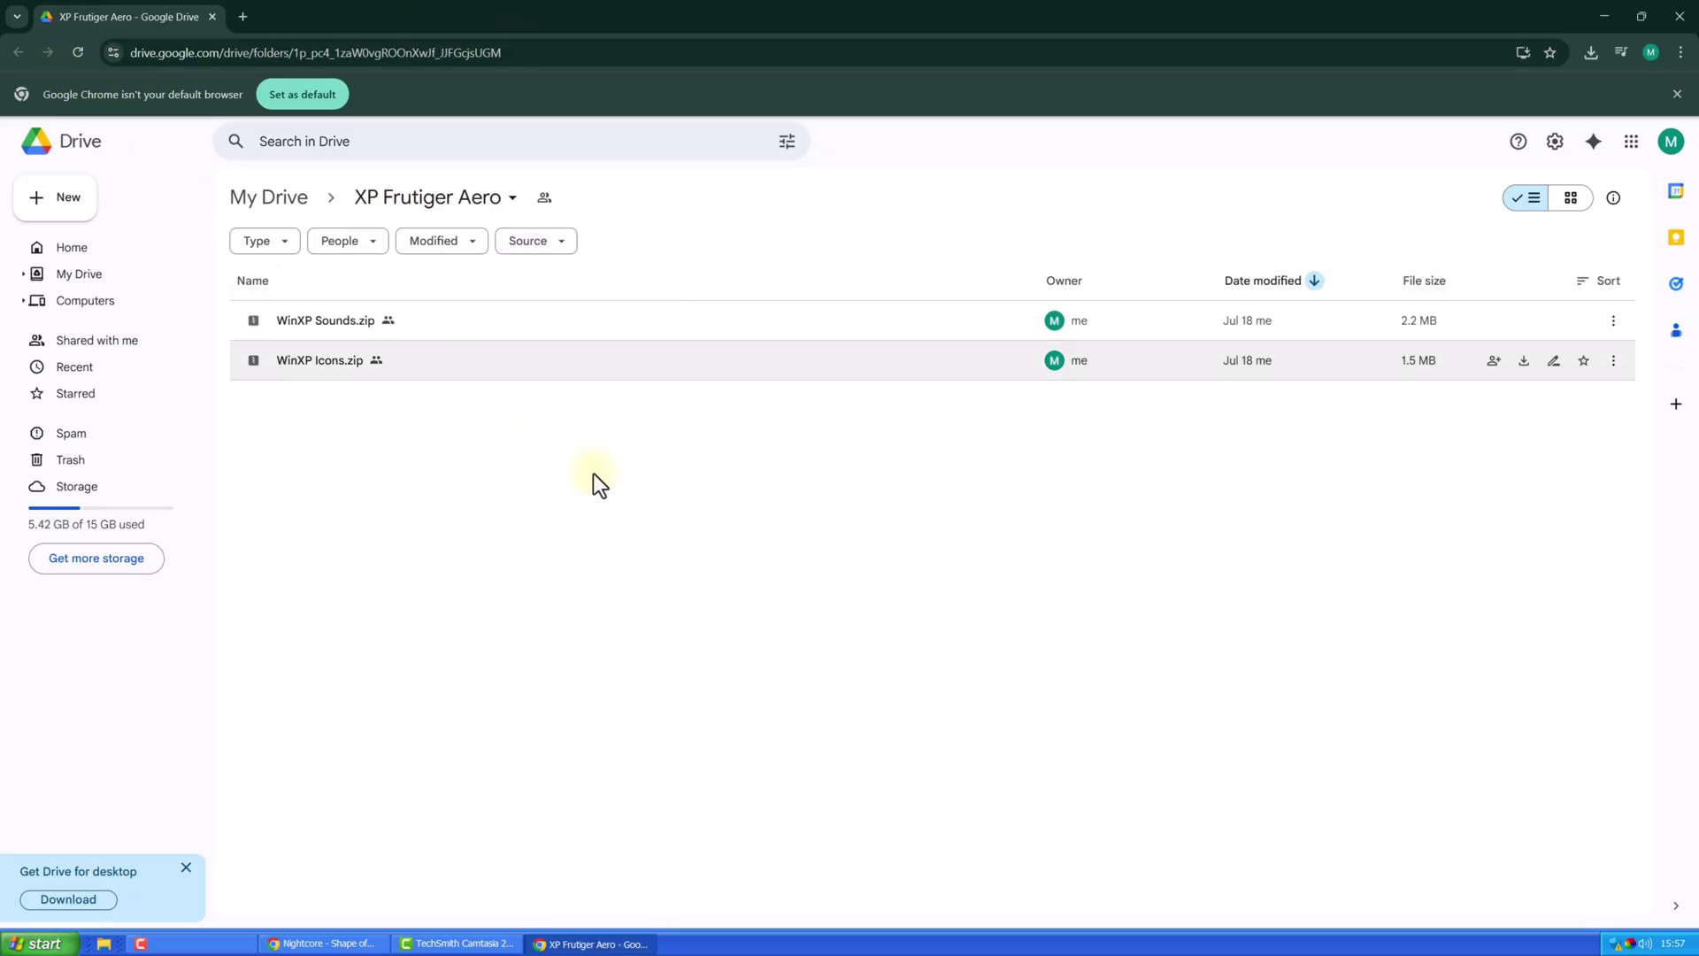
click(1613, 321)
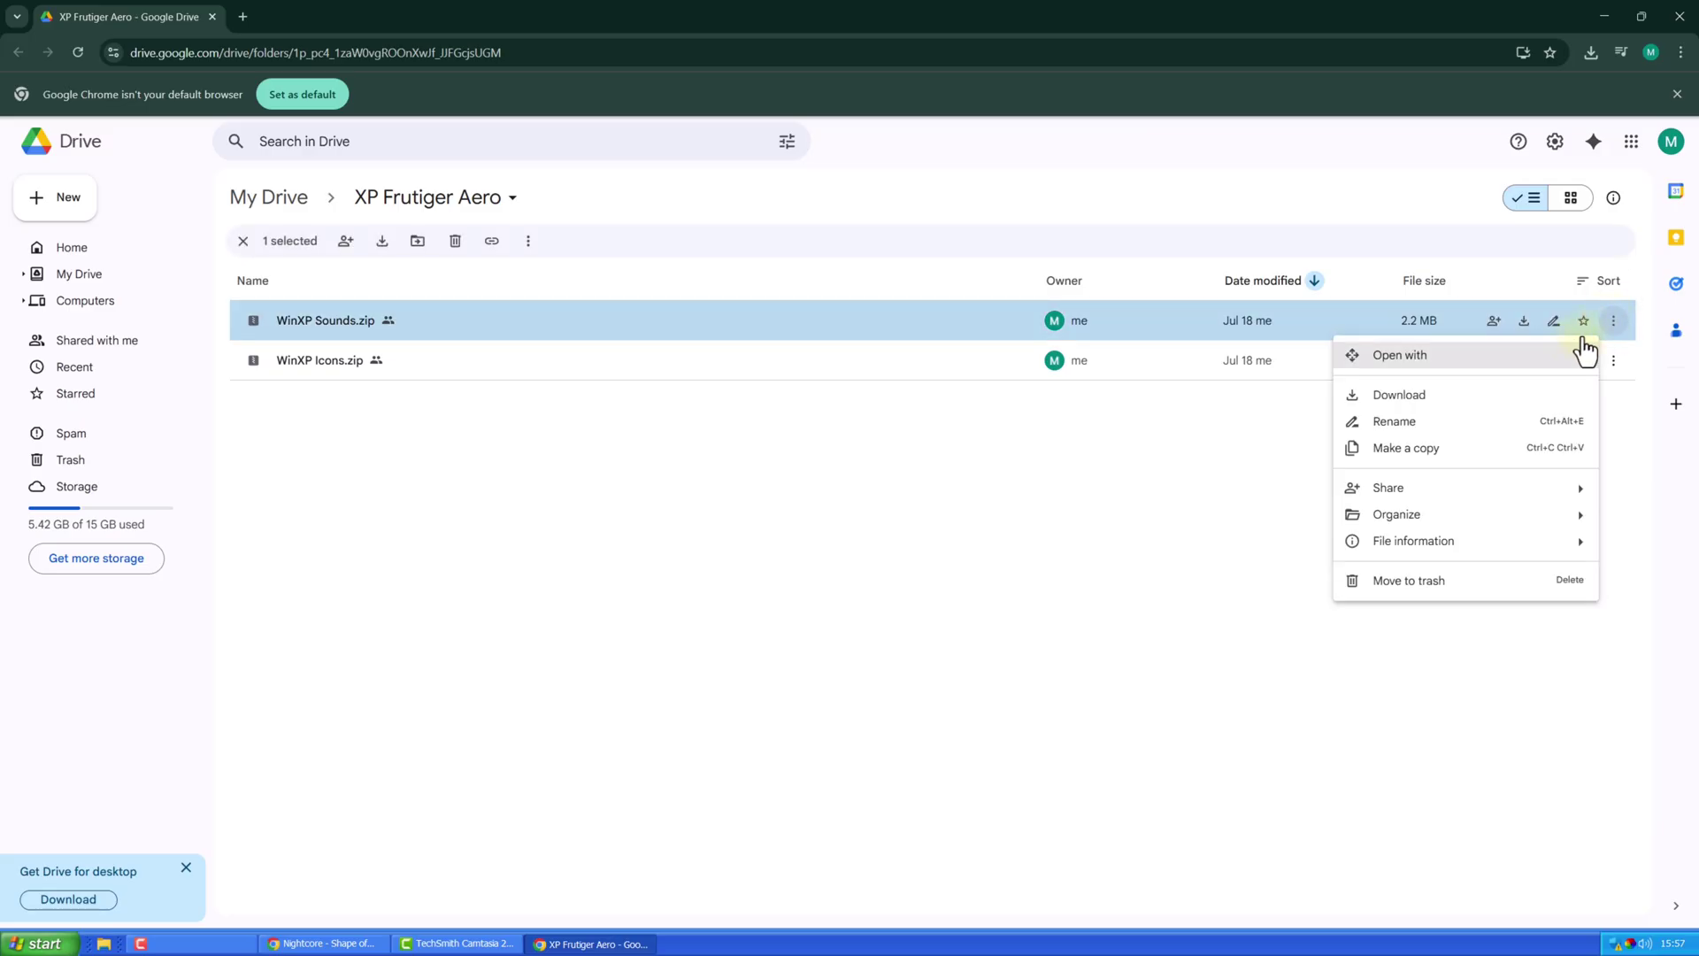
click(1419, 425)
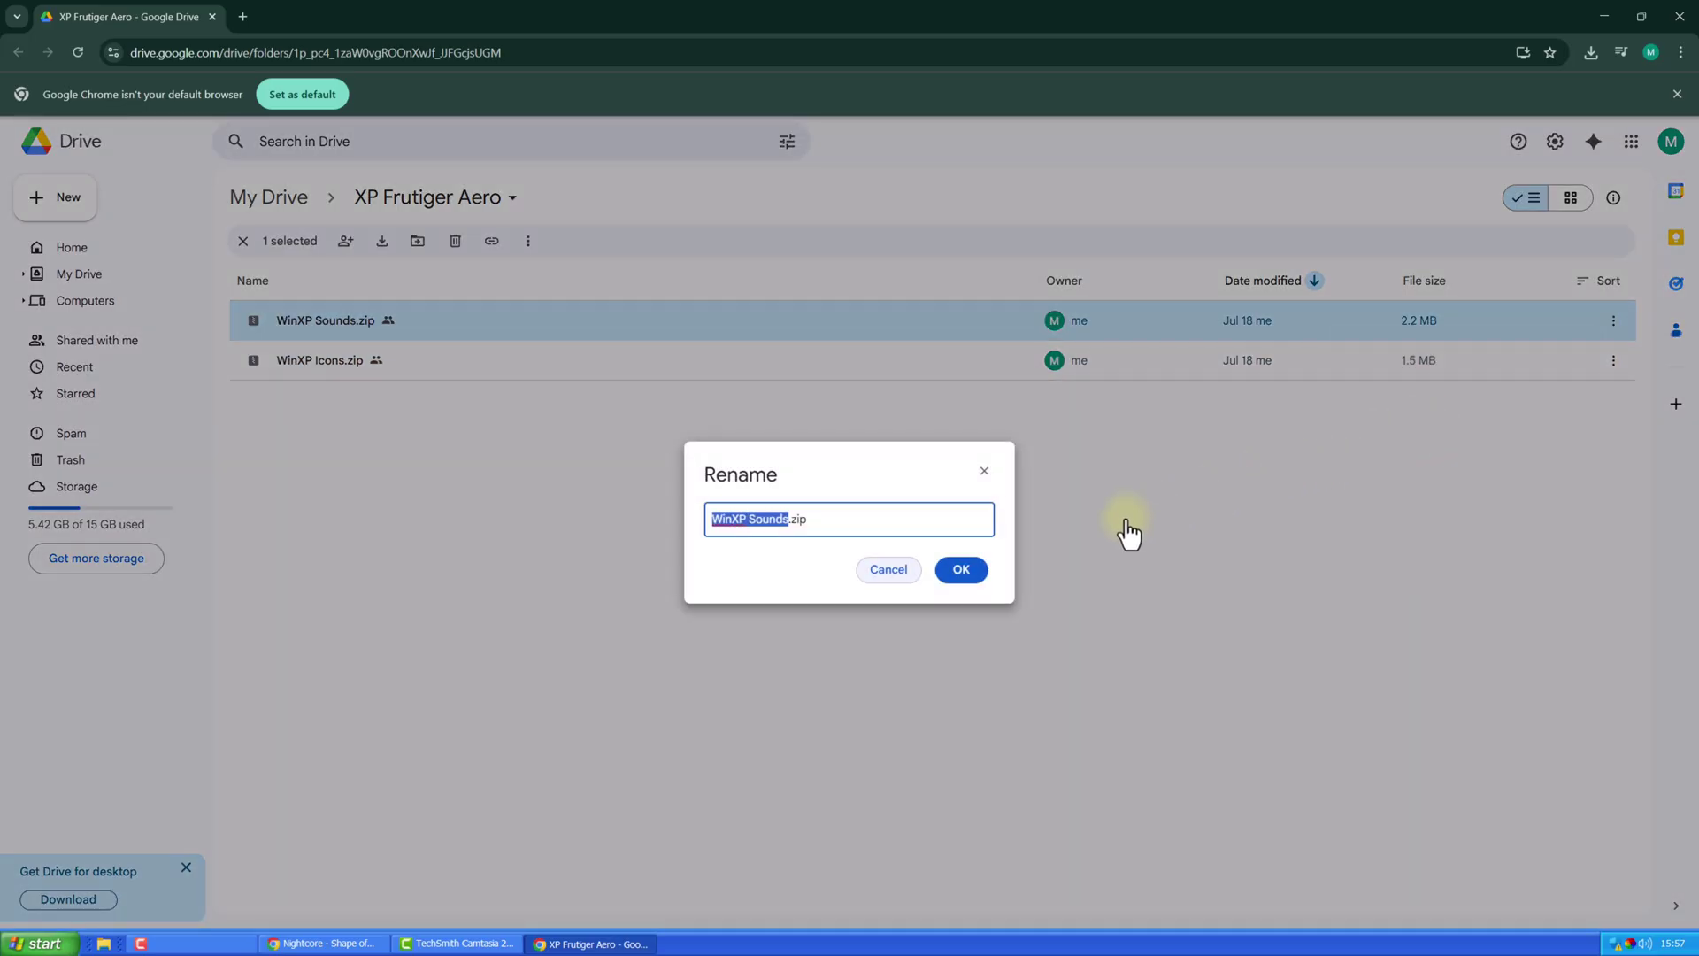
click(963, 569)
click(1615, 363)
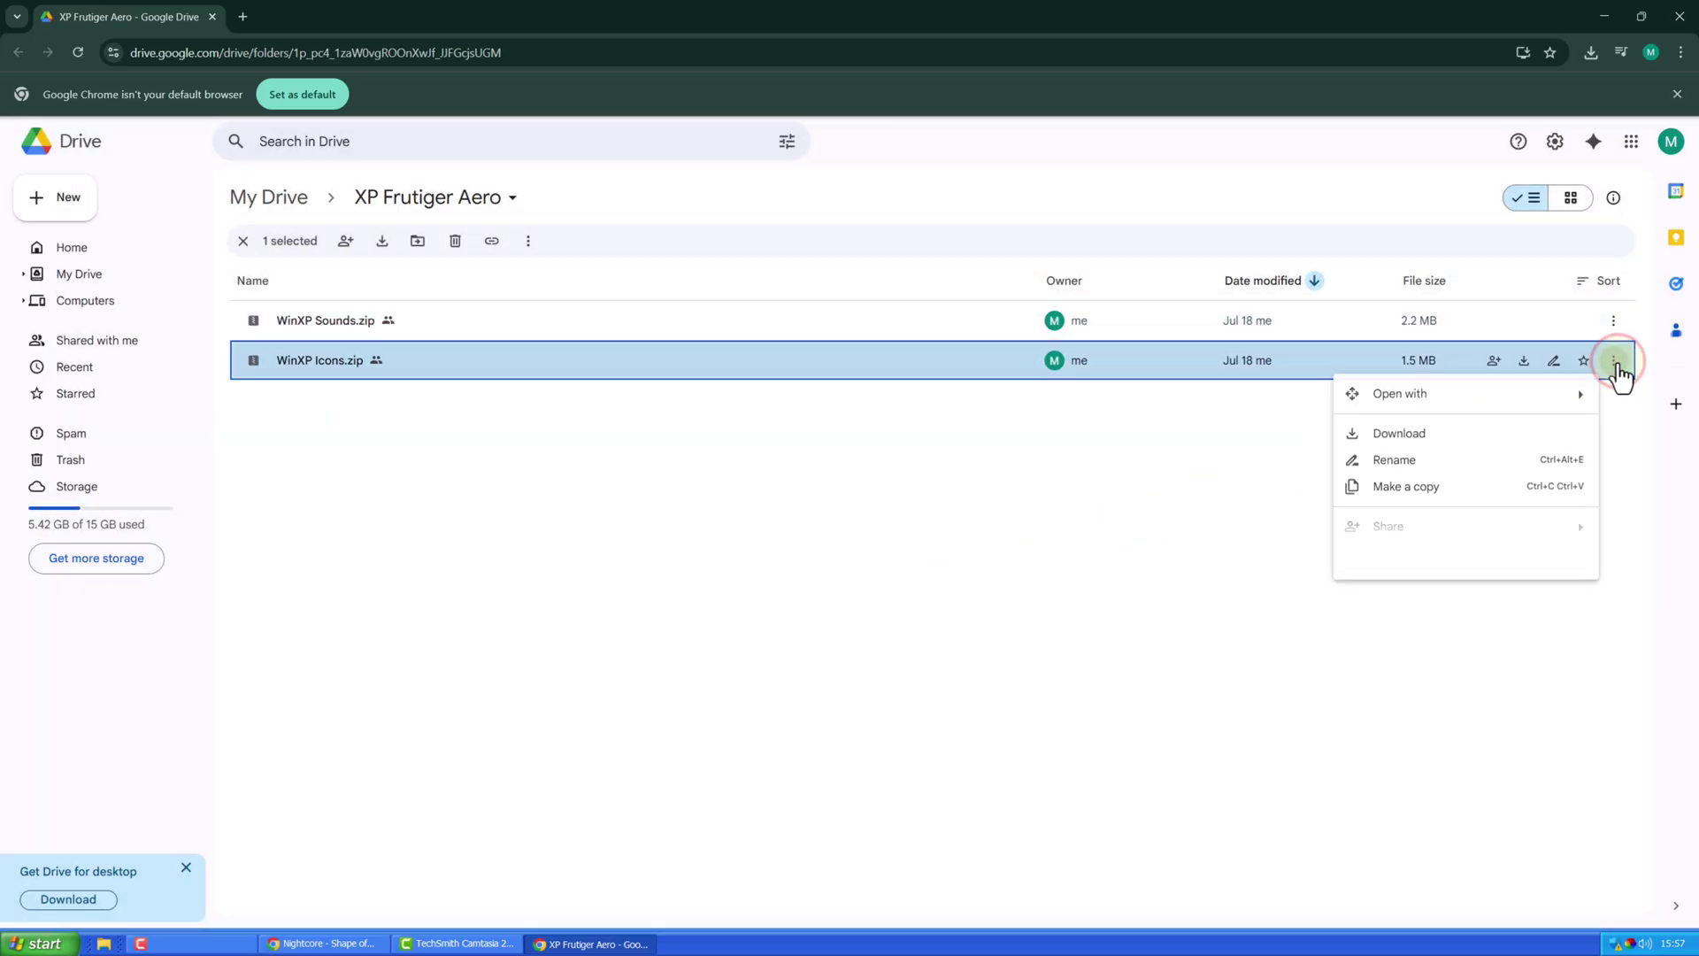
click(1448, 435)
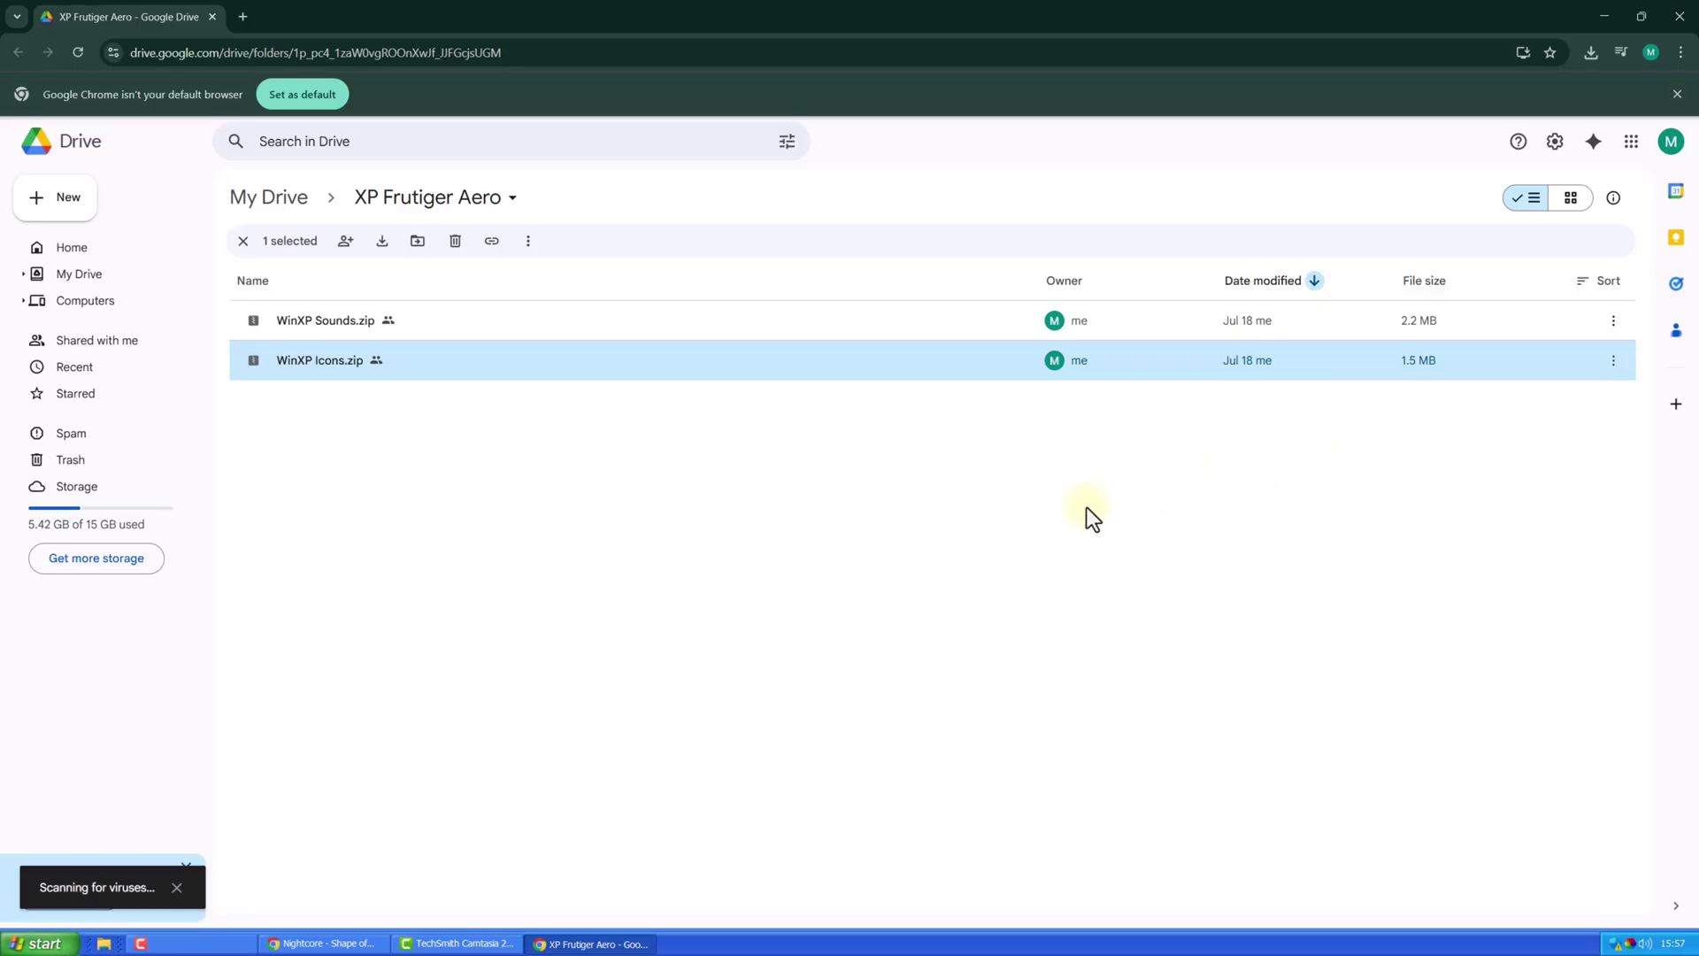
Move the extracted WinXP Sounds and WinXP Icons folders into Documents.
click(827, 466)
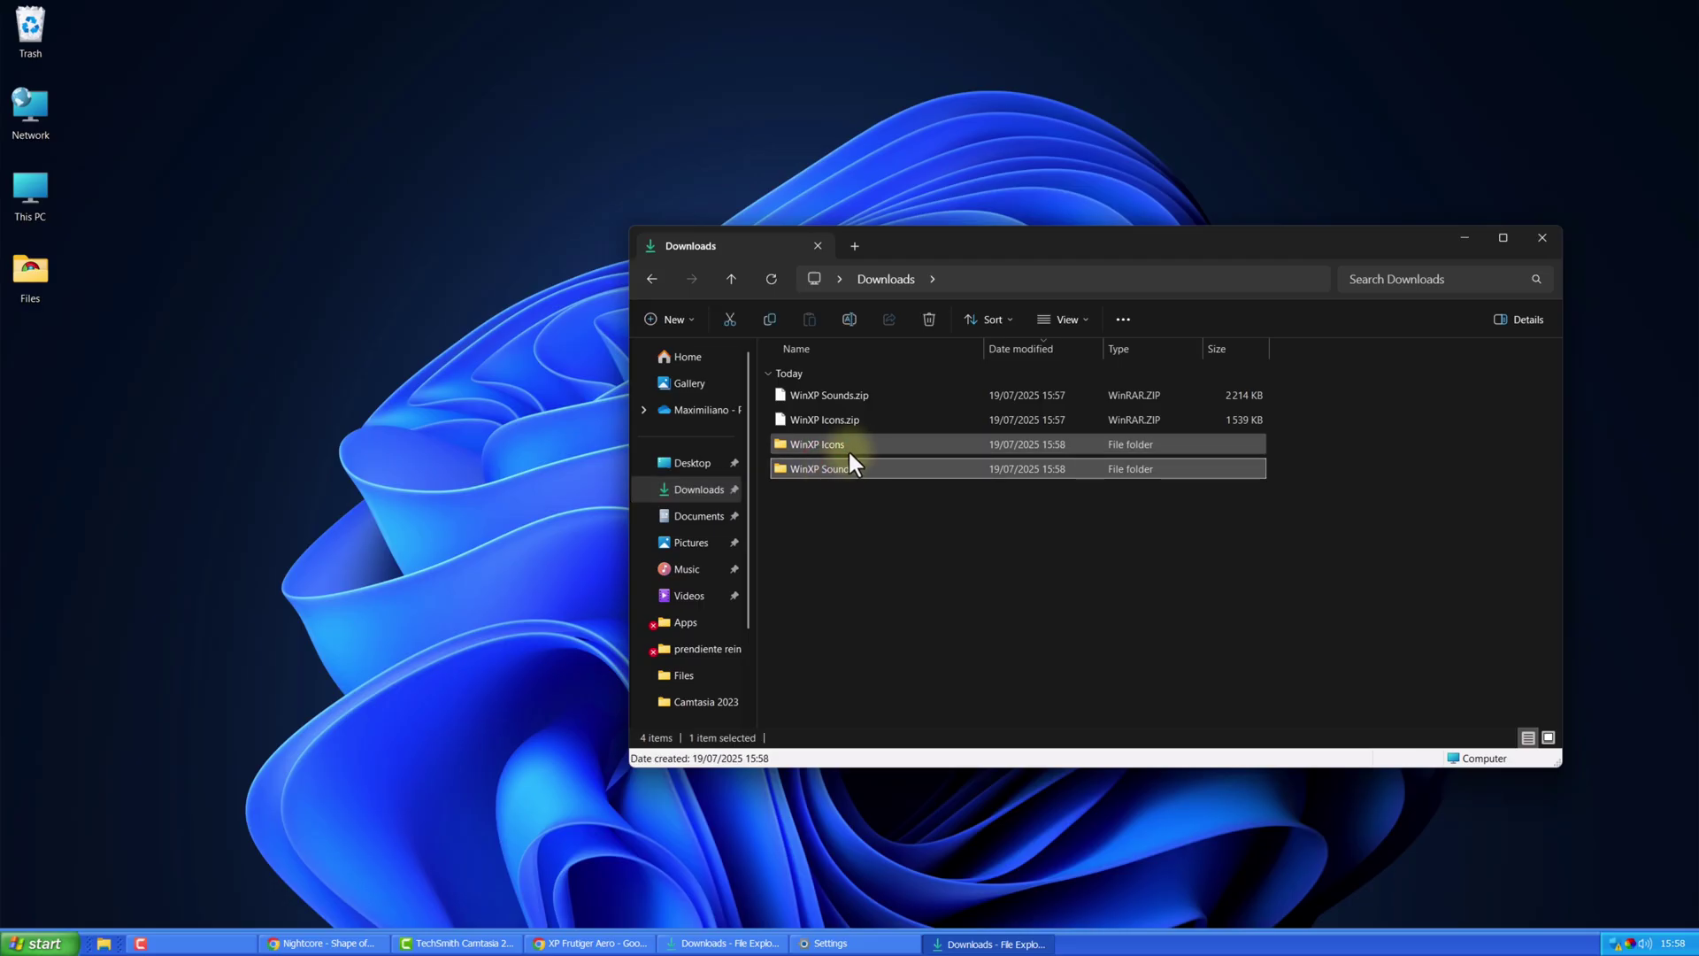
click(849, 445)
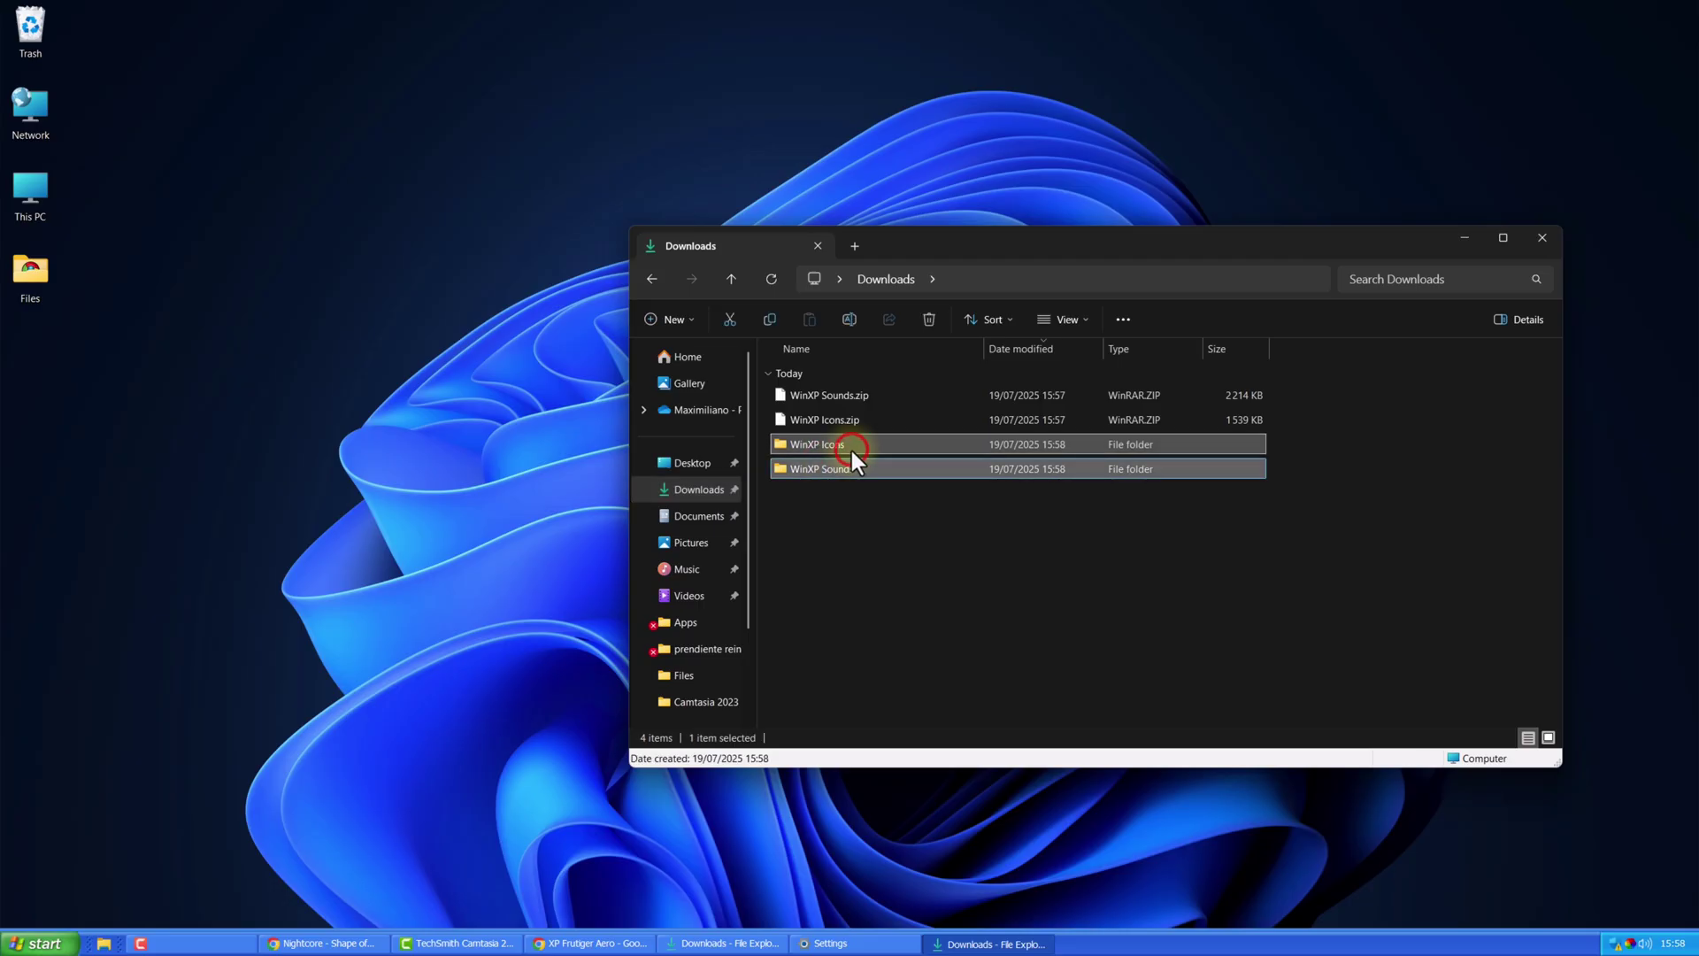
drag(865, 448, 690, 516)
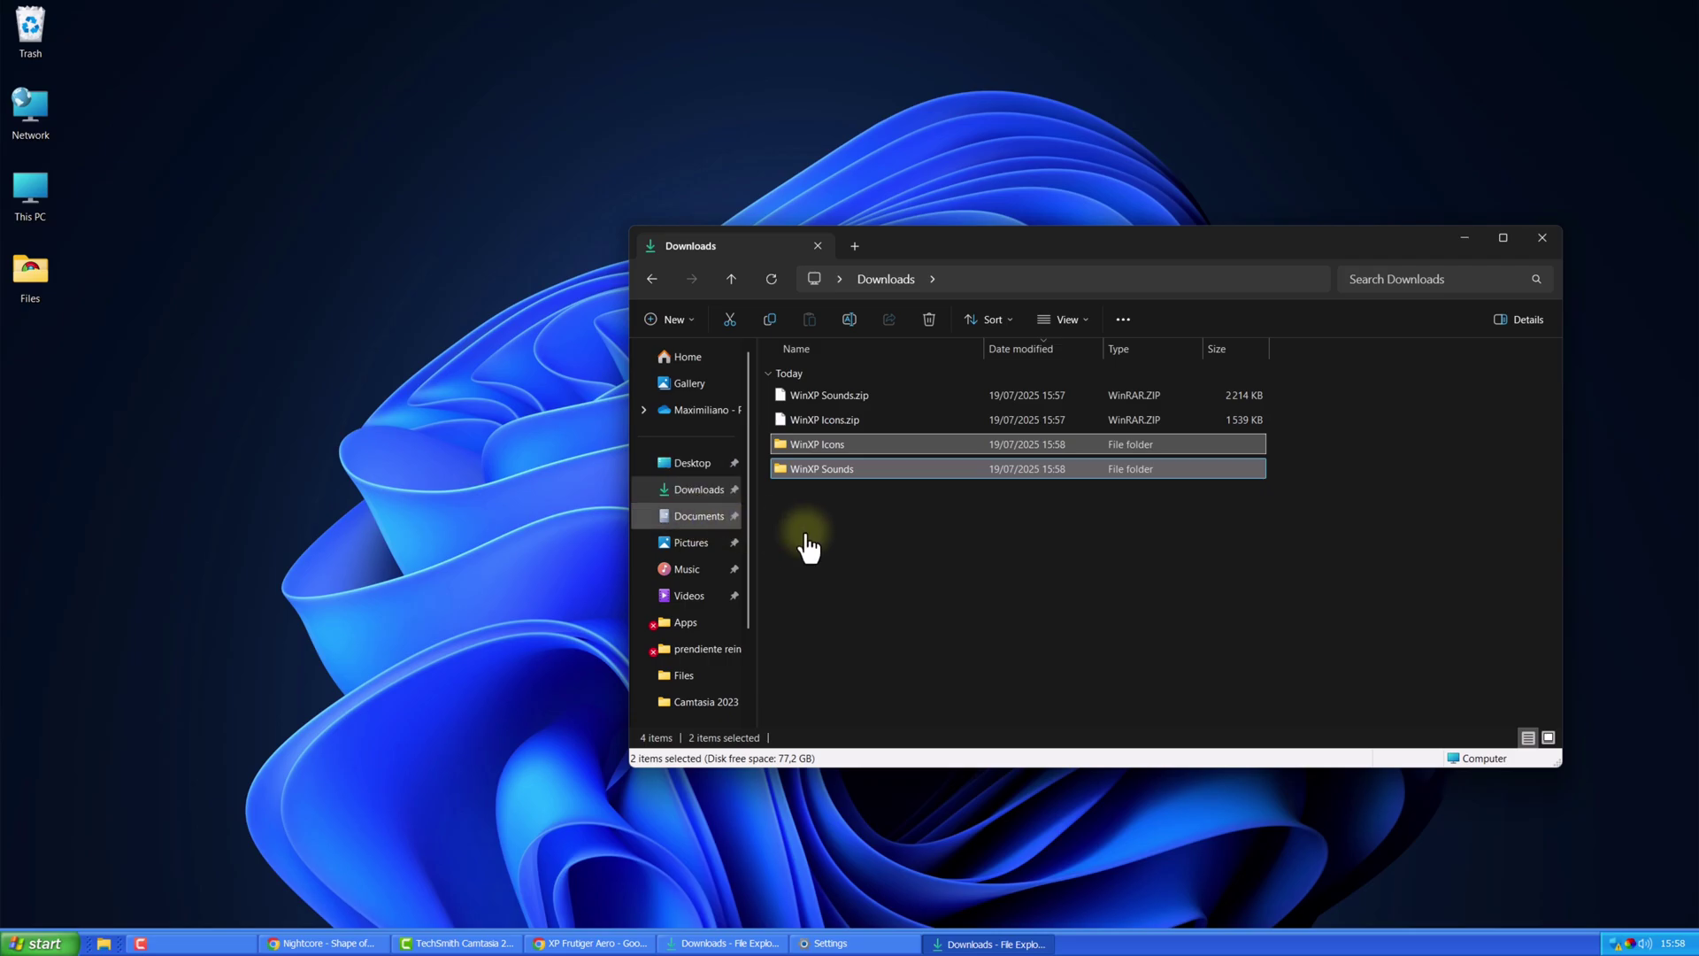
click(1540, 237)
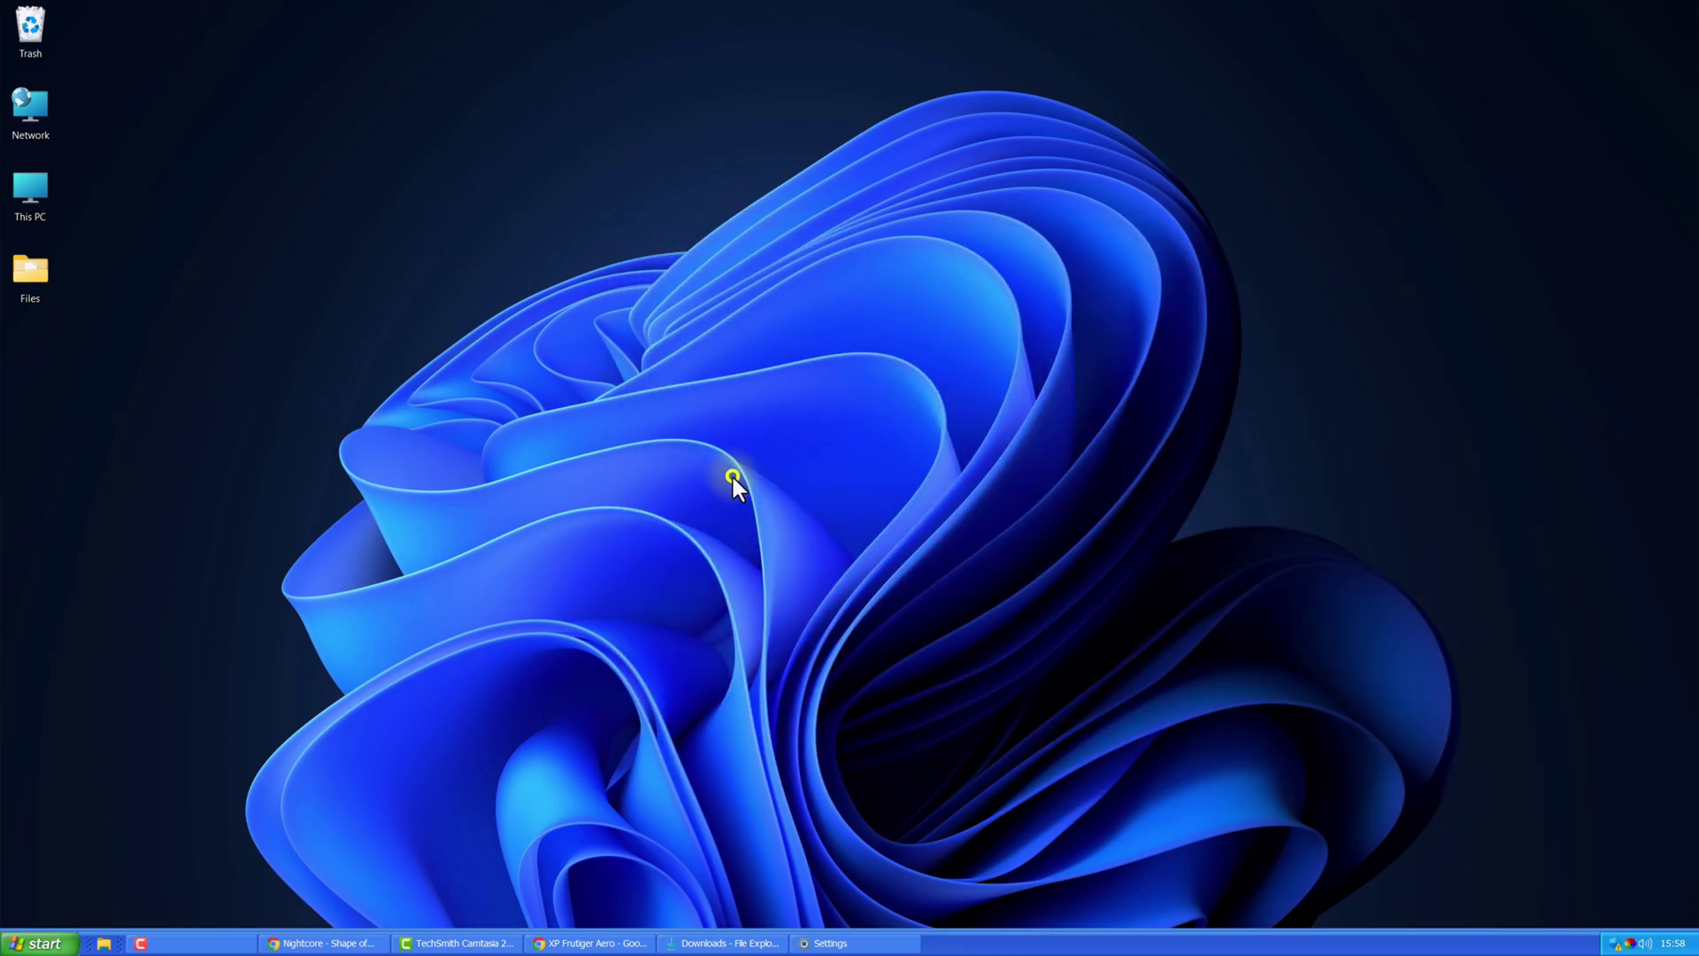
Open Desktop Icon Settings from Personalization's Themes page.
right_click(733, 478)
click(851, 669)
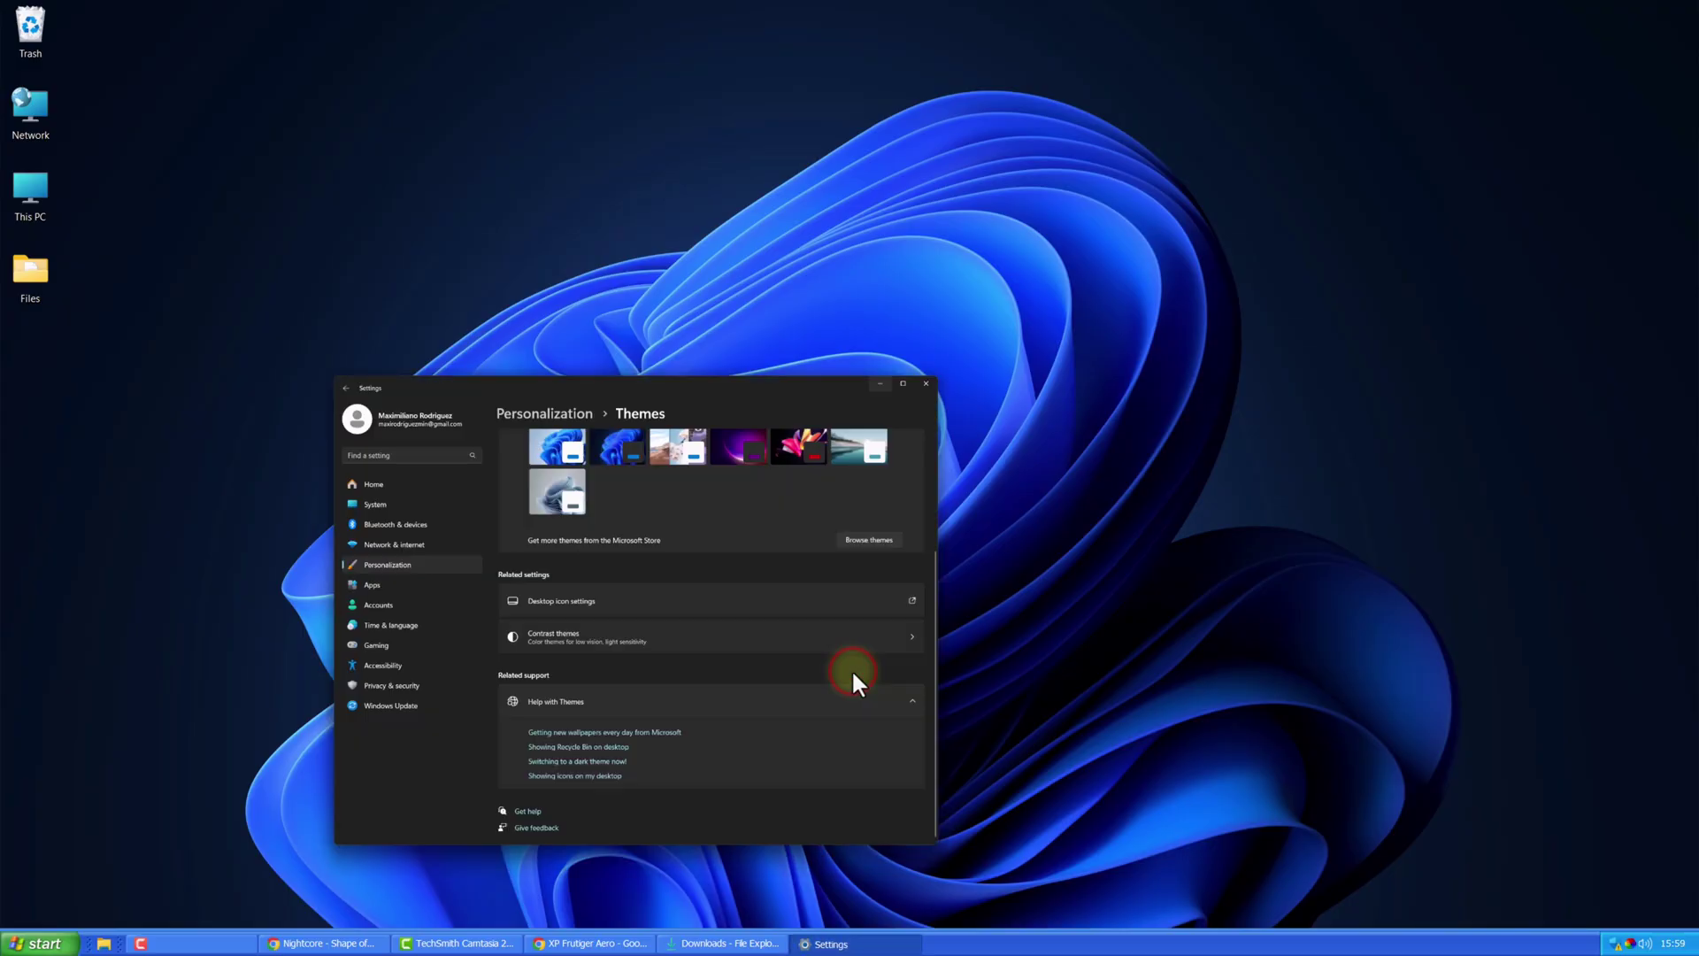
click(466, 476)
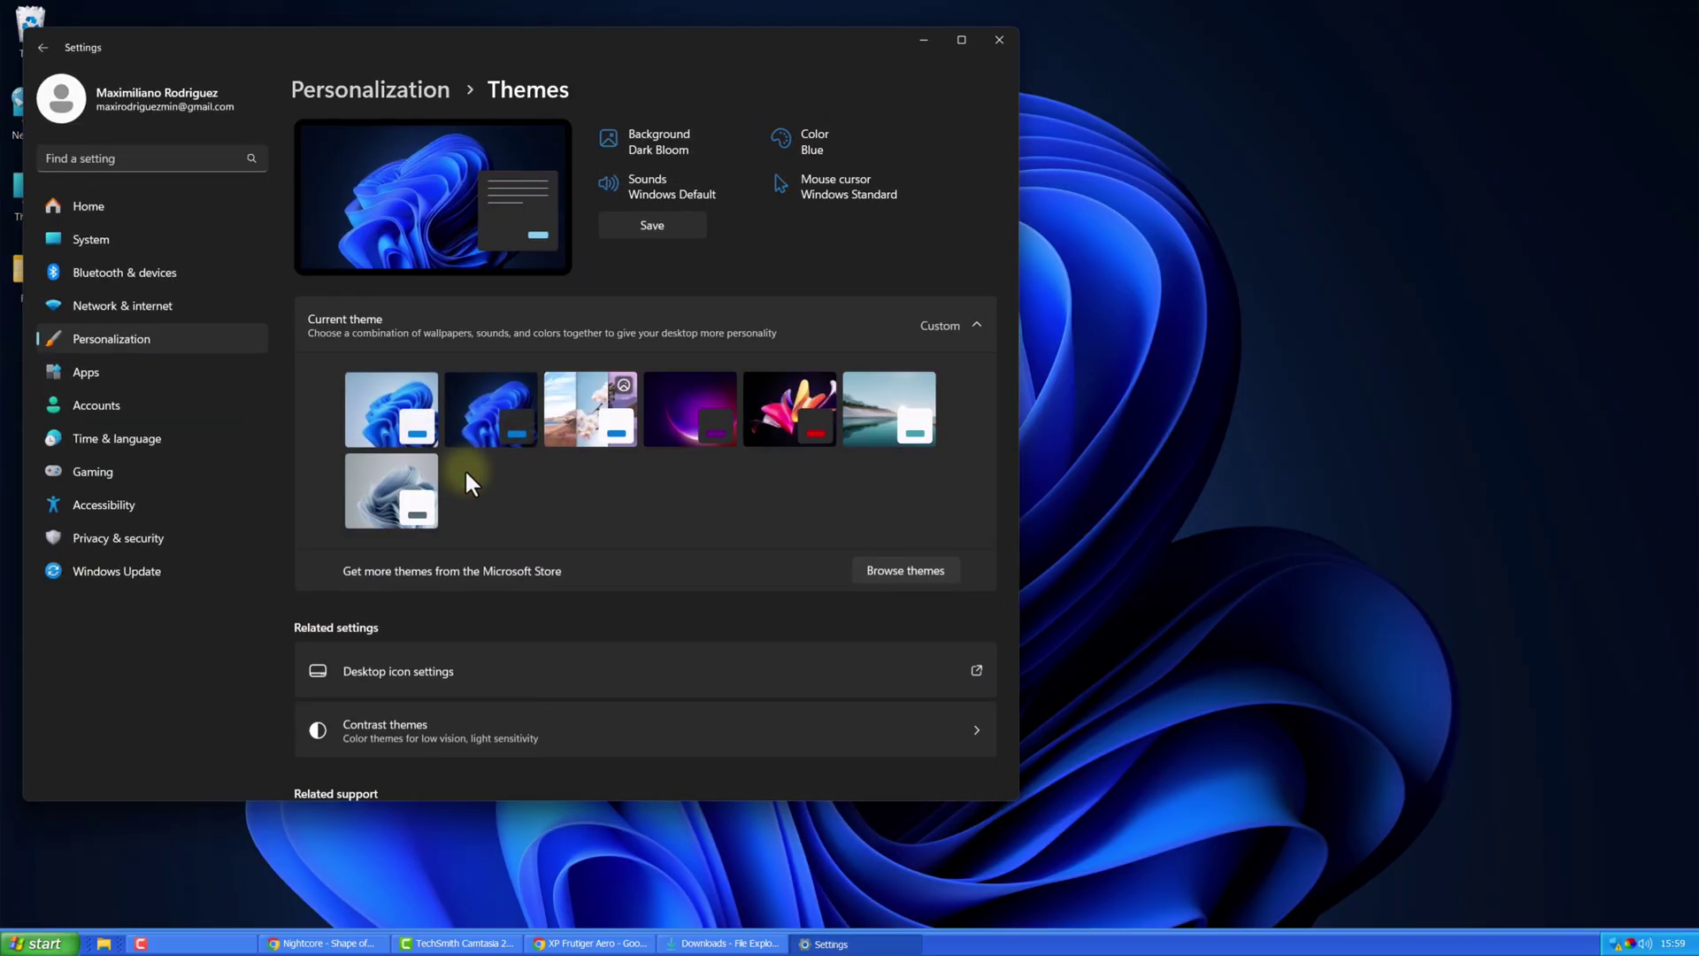
scroll(469, 460, down, 3)
click(509, 396)
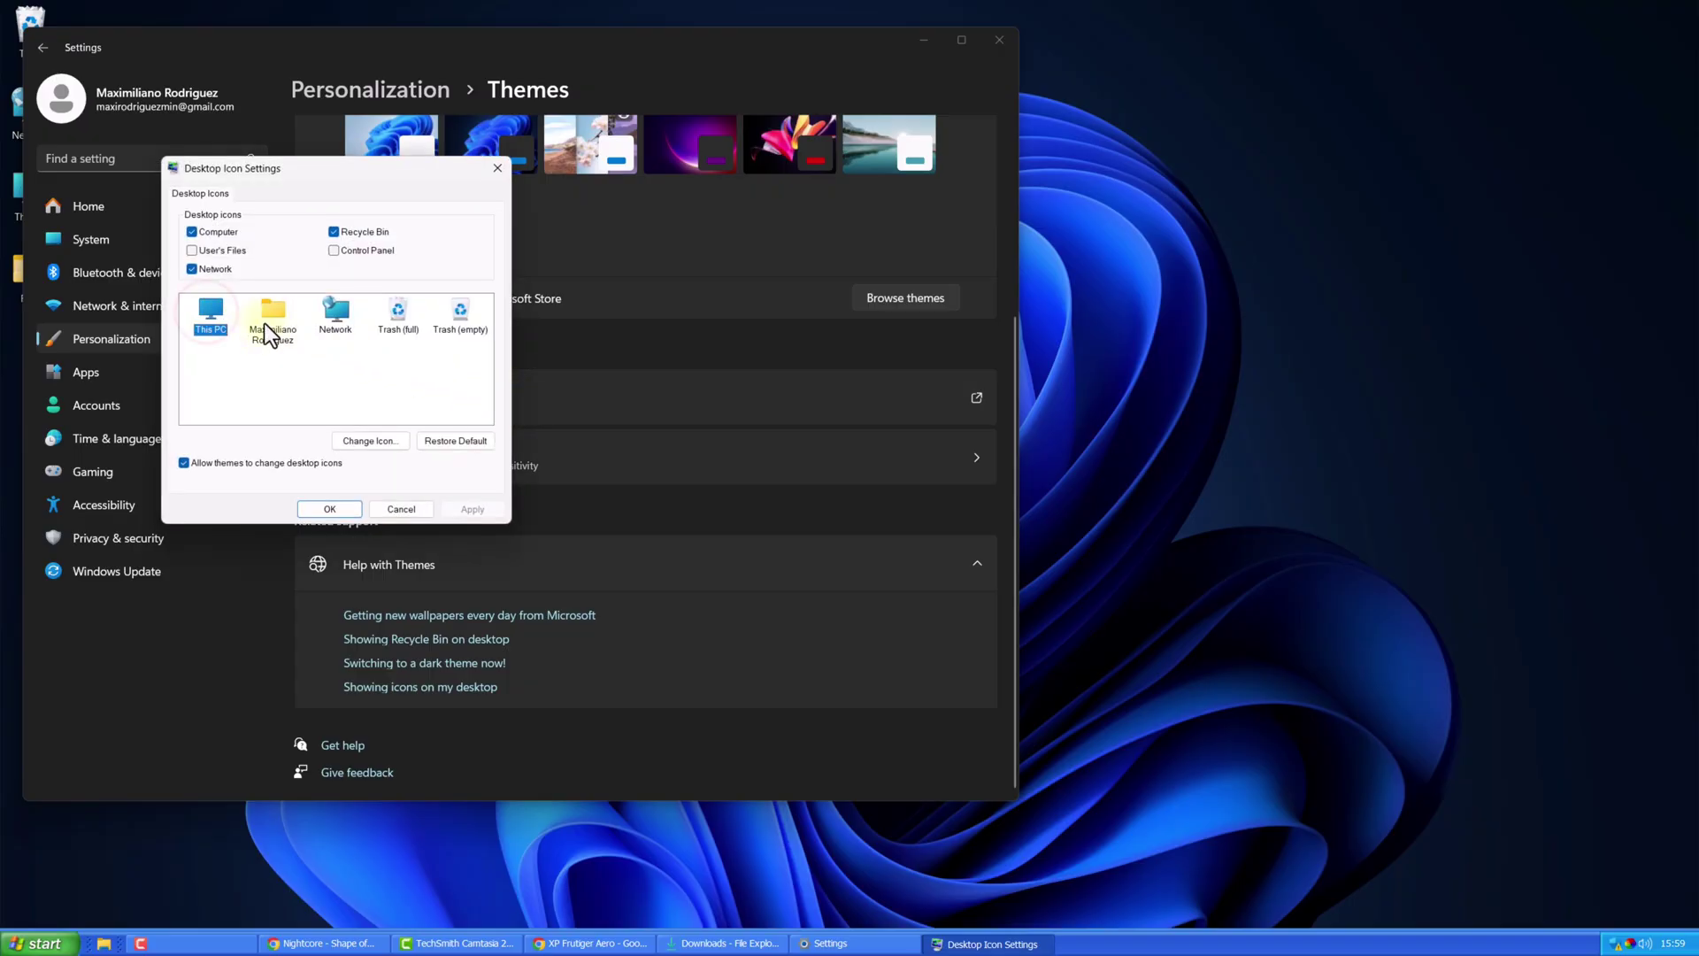
click(407, 310)
click(462, 311)
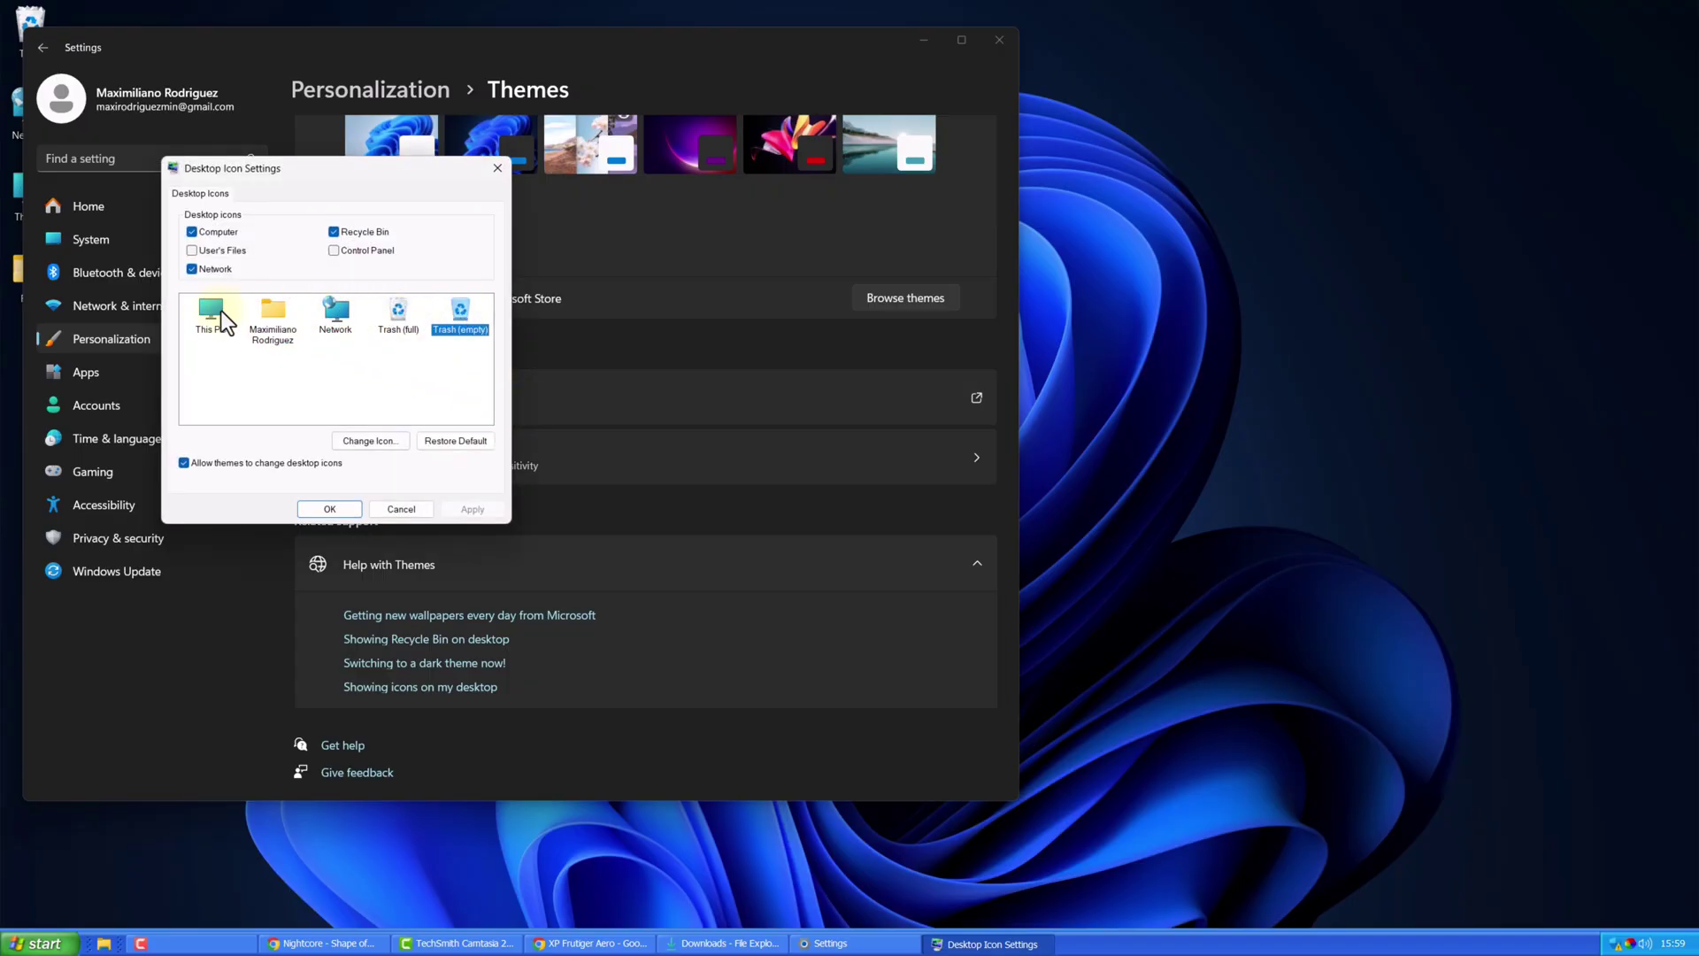
Browse for a This PC icon in the Win XP icons folder under Documents.
click(221, 310)
click(384, 441)
click(399, 291)
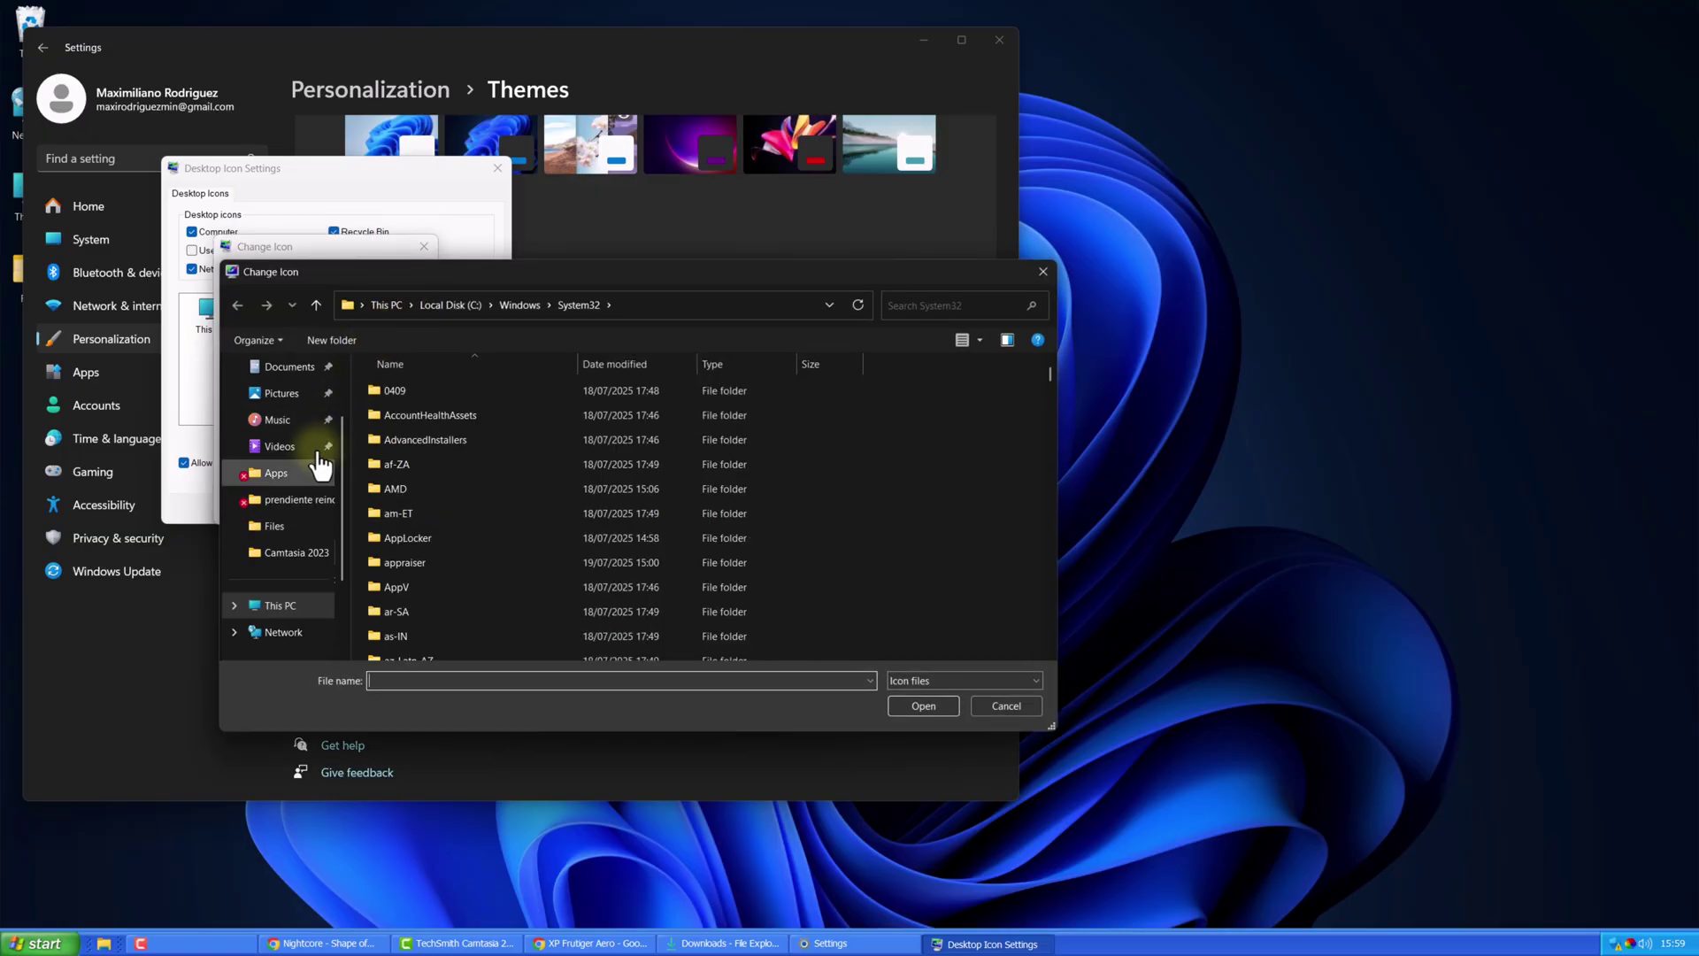
scroll(292, 523, up, 3)
click(290, 531)
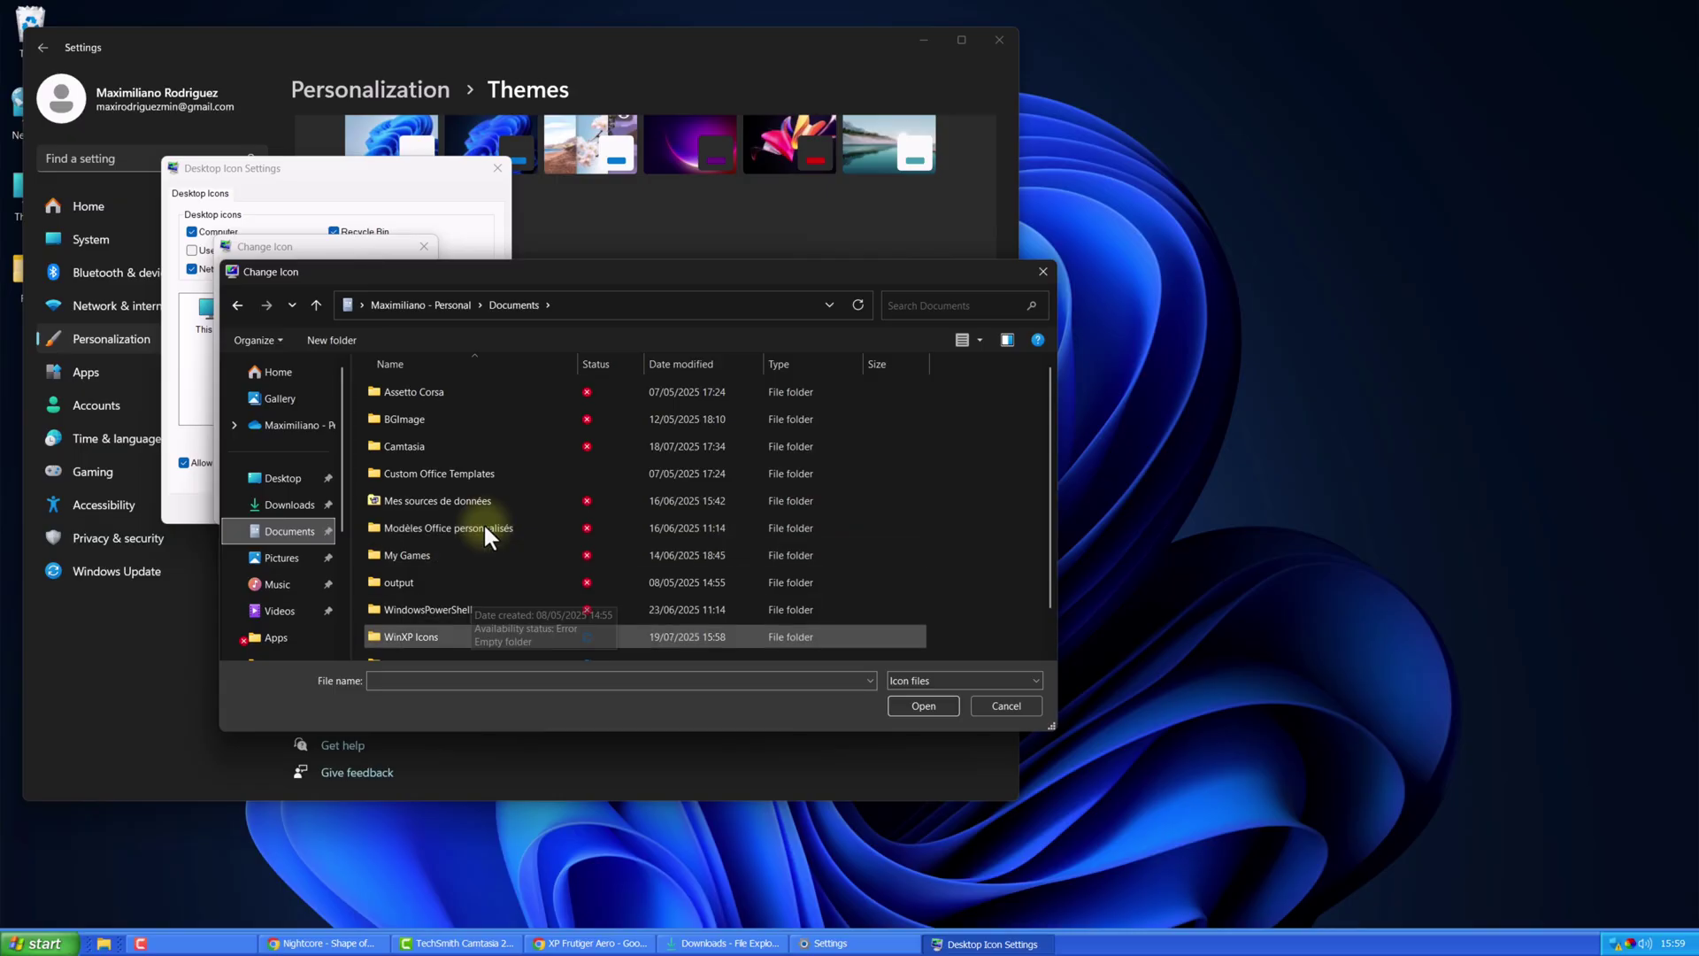
scroll(477, 542, down, 1)
double_click(450, 592)
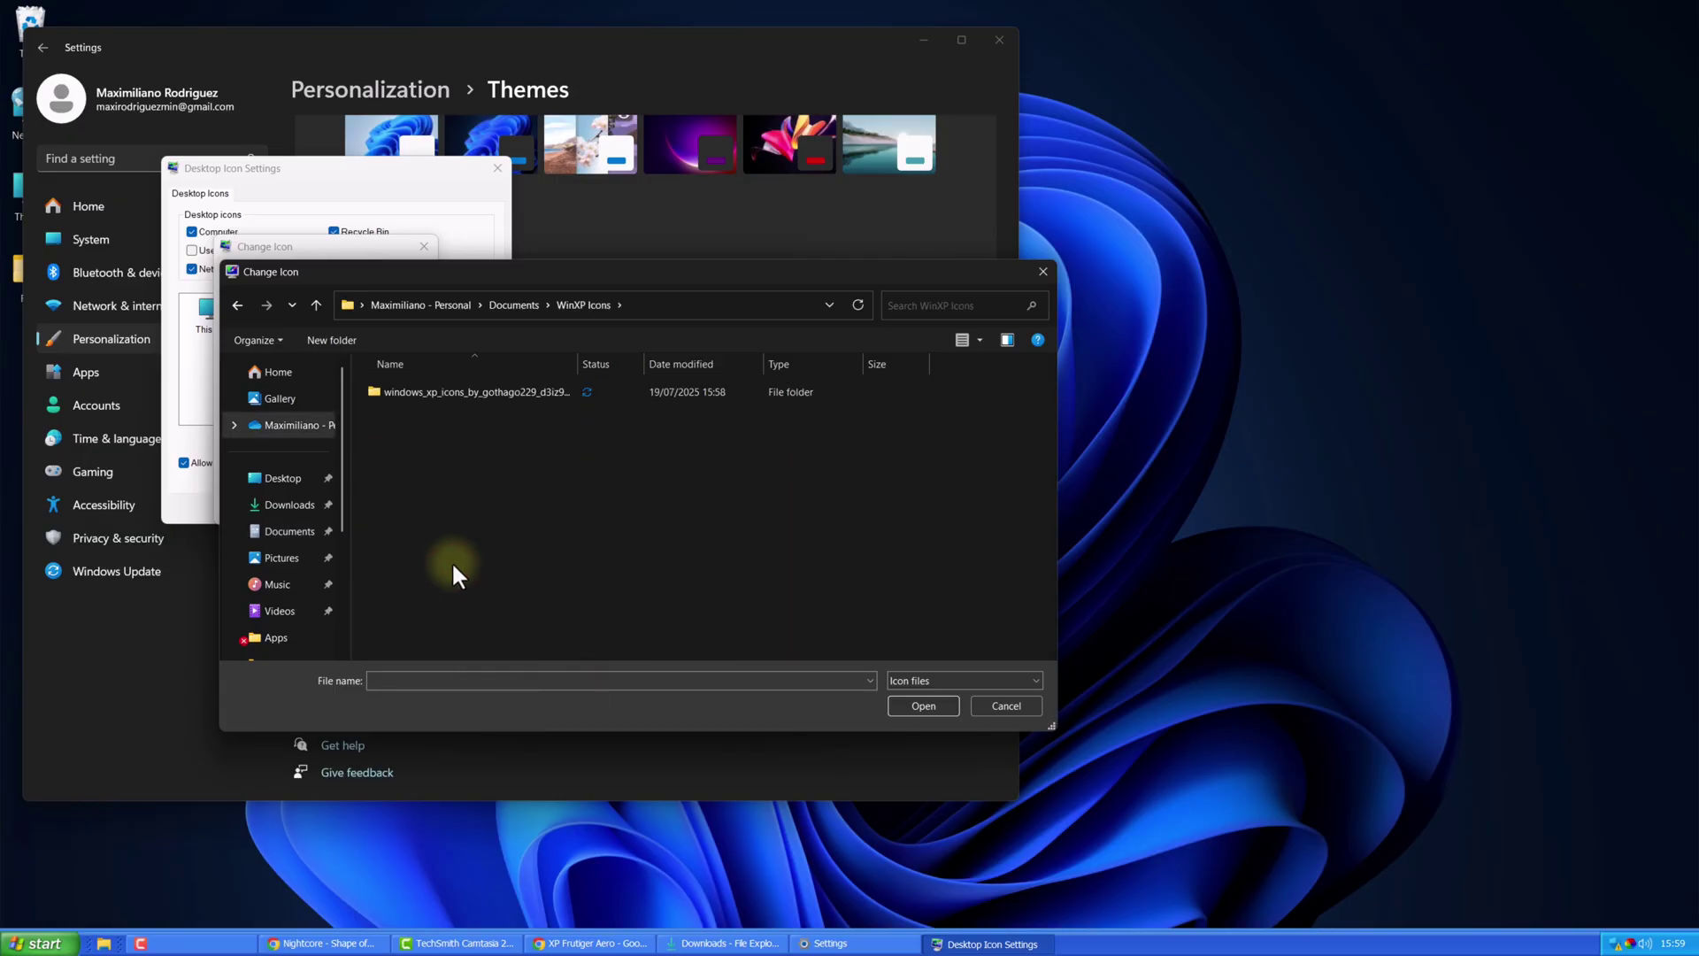
double_click(460, 390)
double_click(469, 384)
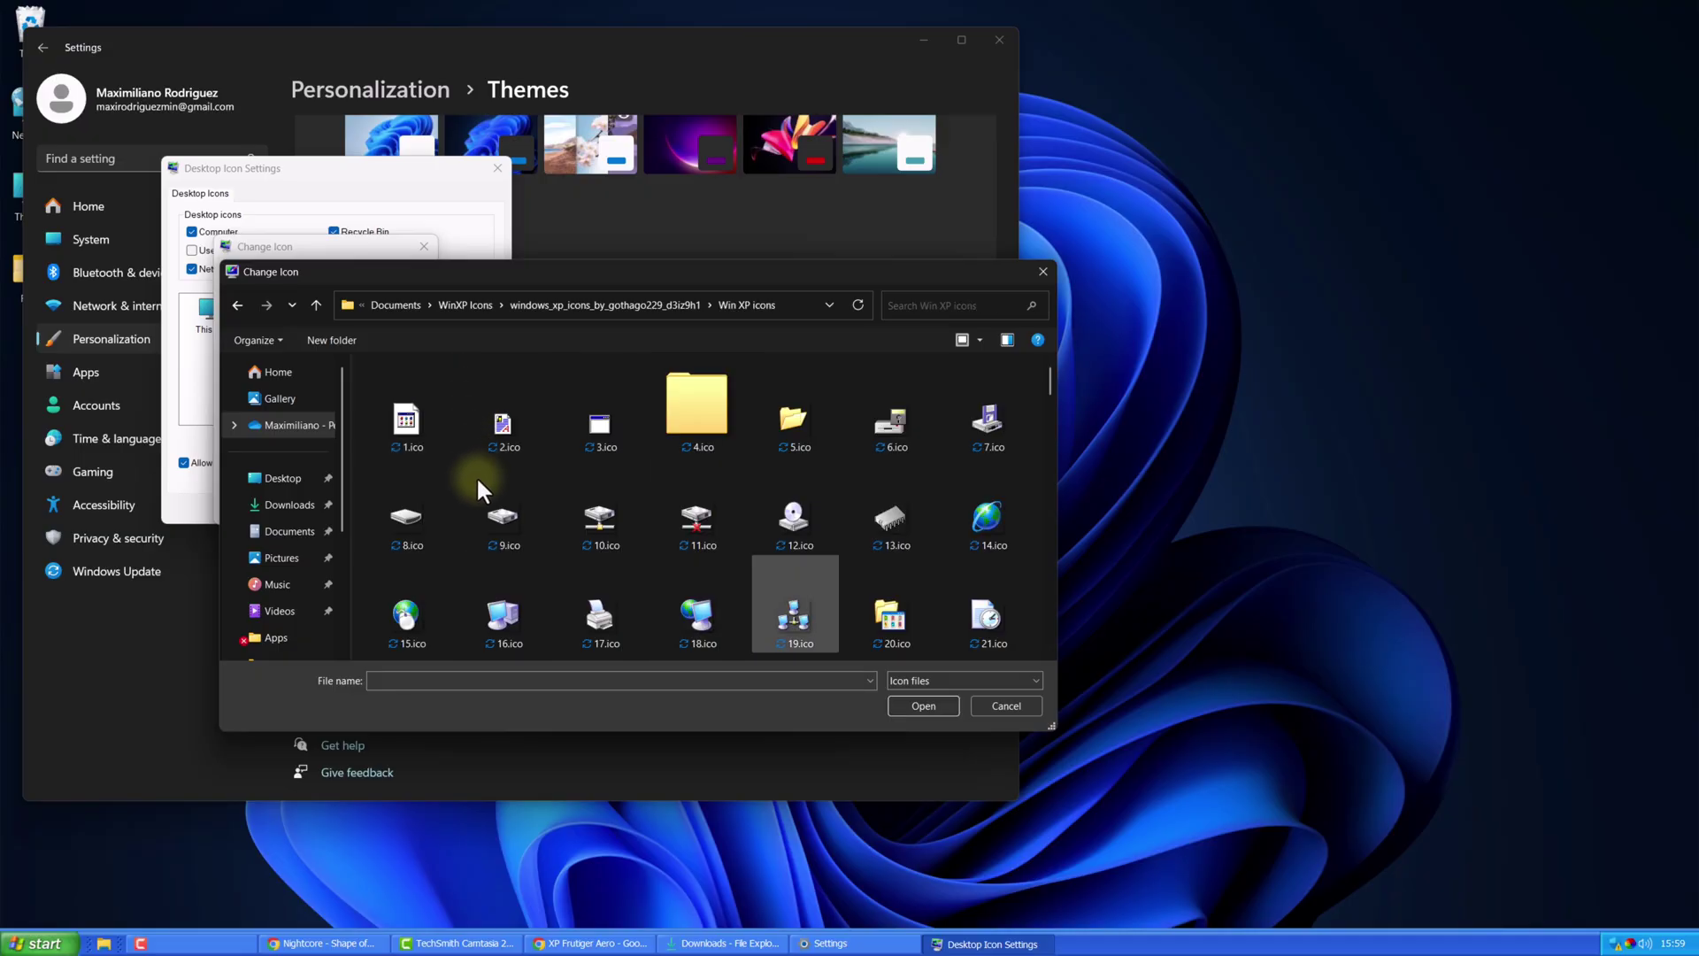
Set 16.ico as the This PC icon, then select the user's files icon.
click(489, 609)
click(920, 706)
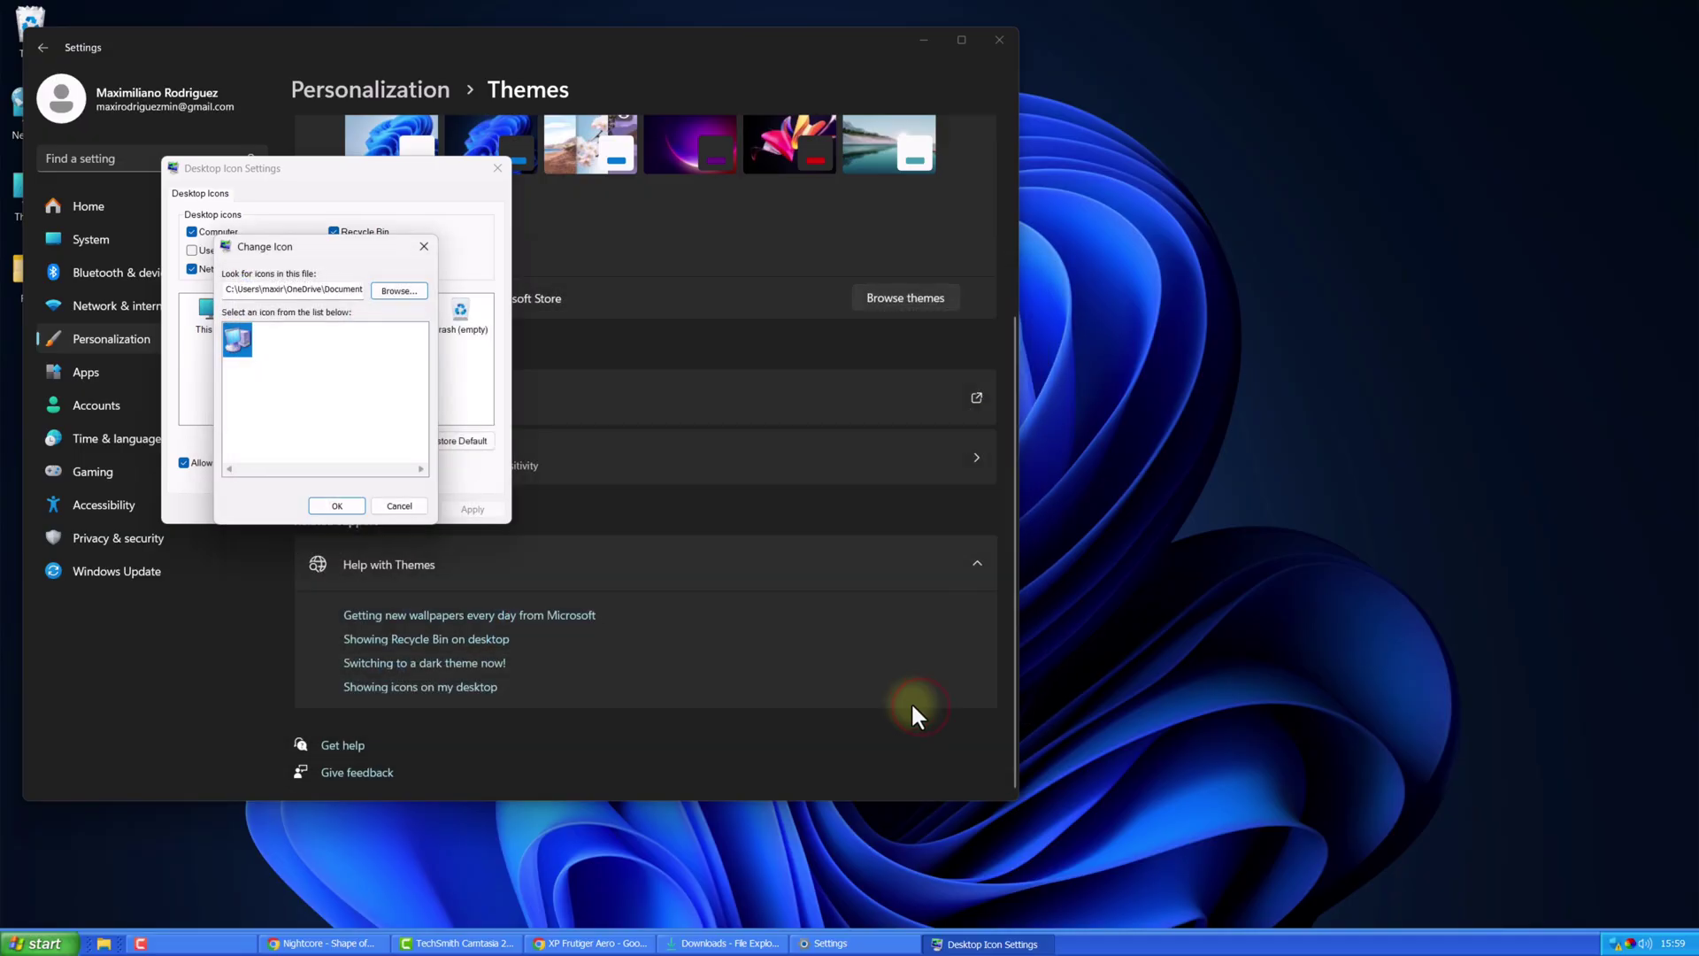
click(329, 503)
click(283, 322)
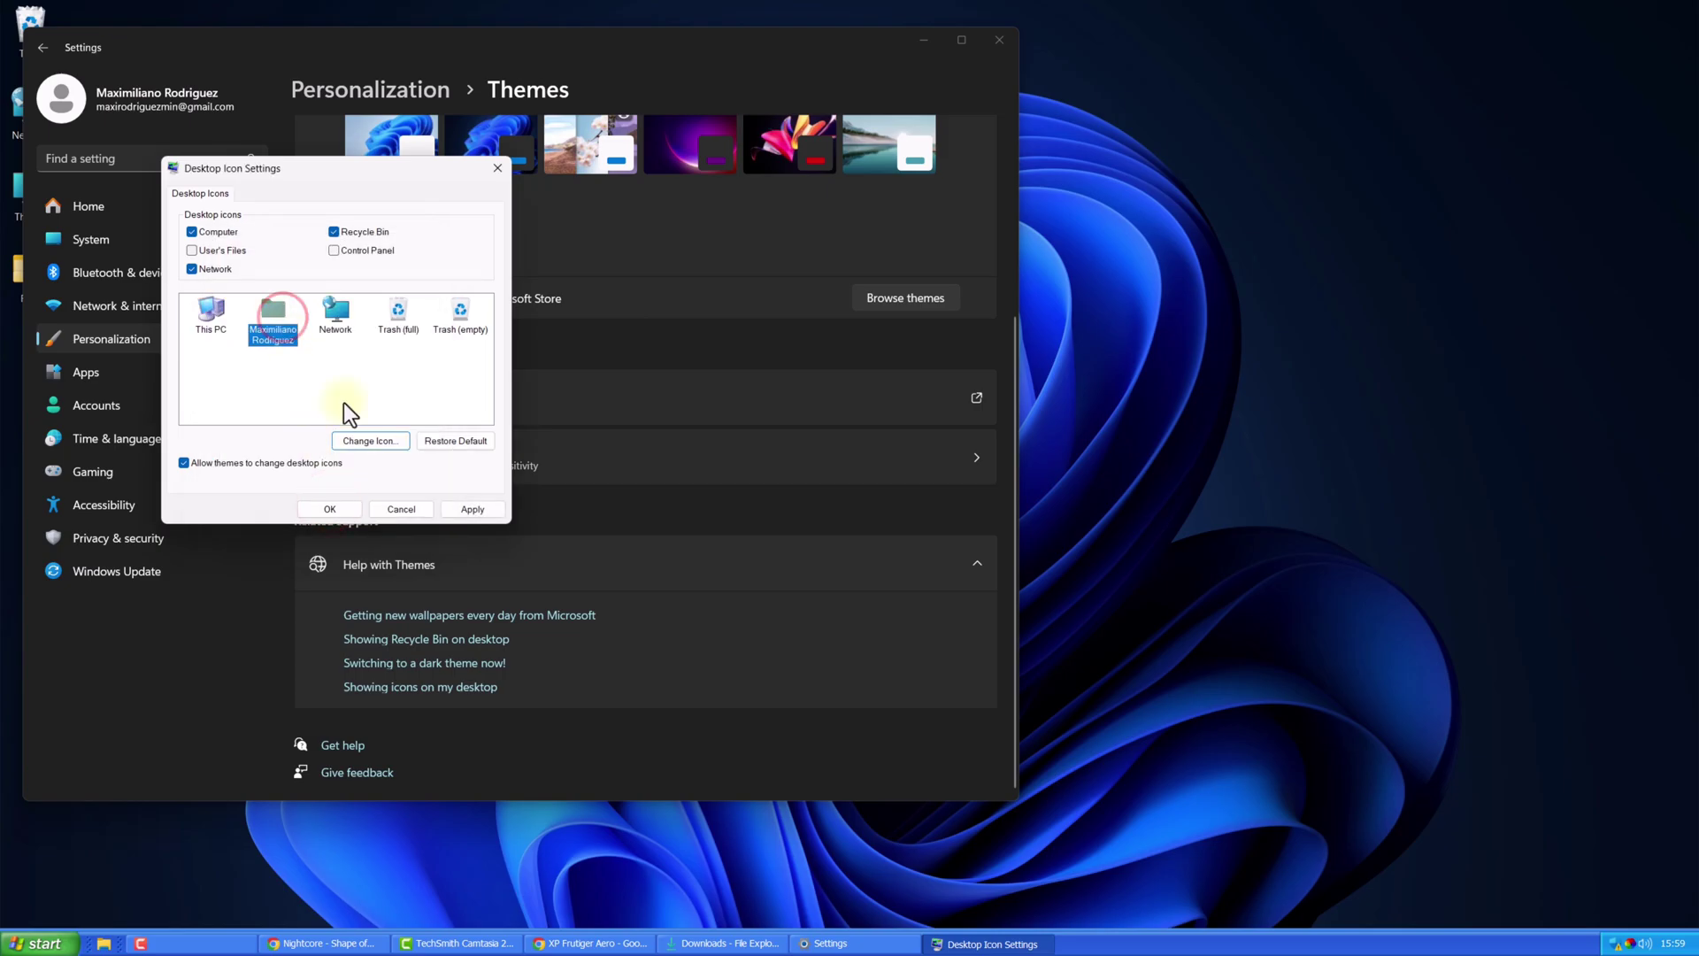
click(372, 441)
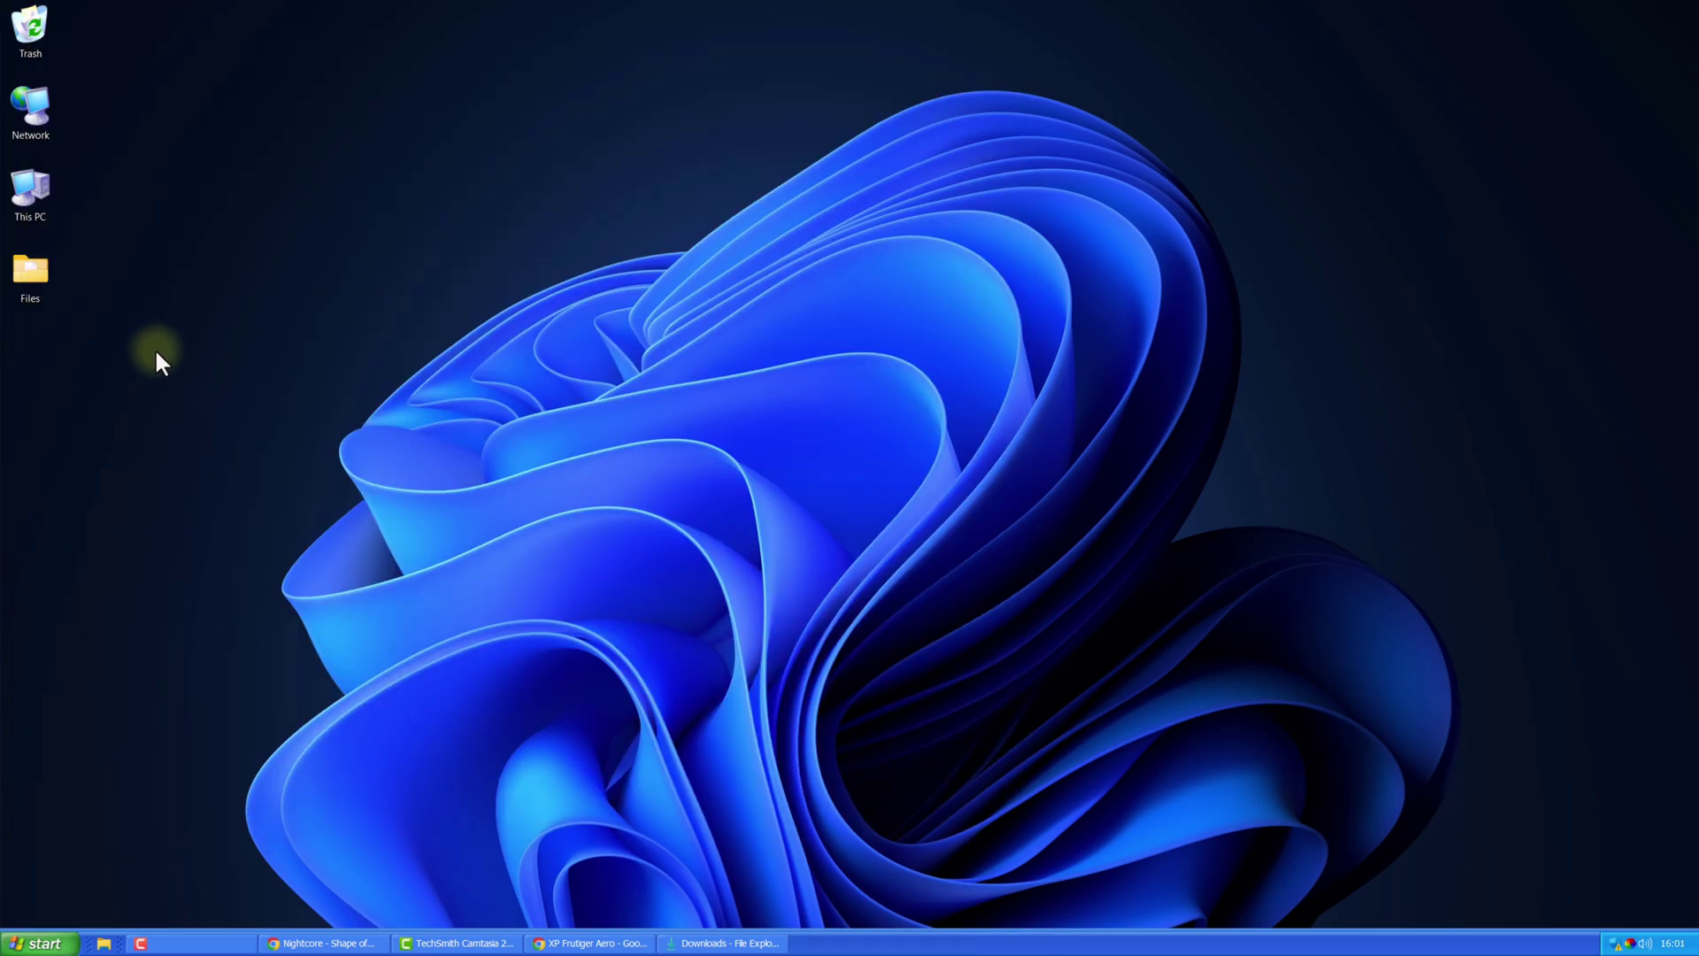
Browse for a custom Files folder icon and download the 2560x1440 XP wallpaper.
click(31, 279)
right_click(30, 277)
click(138, 501)
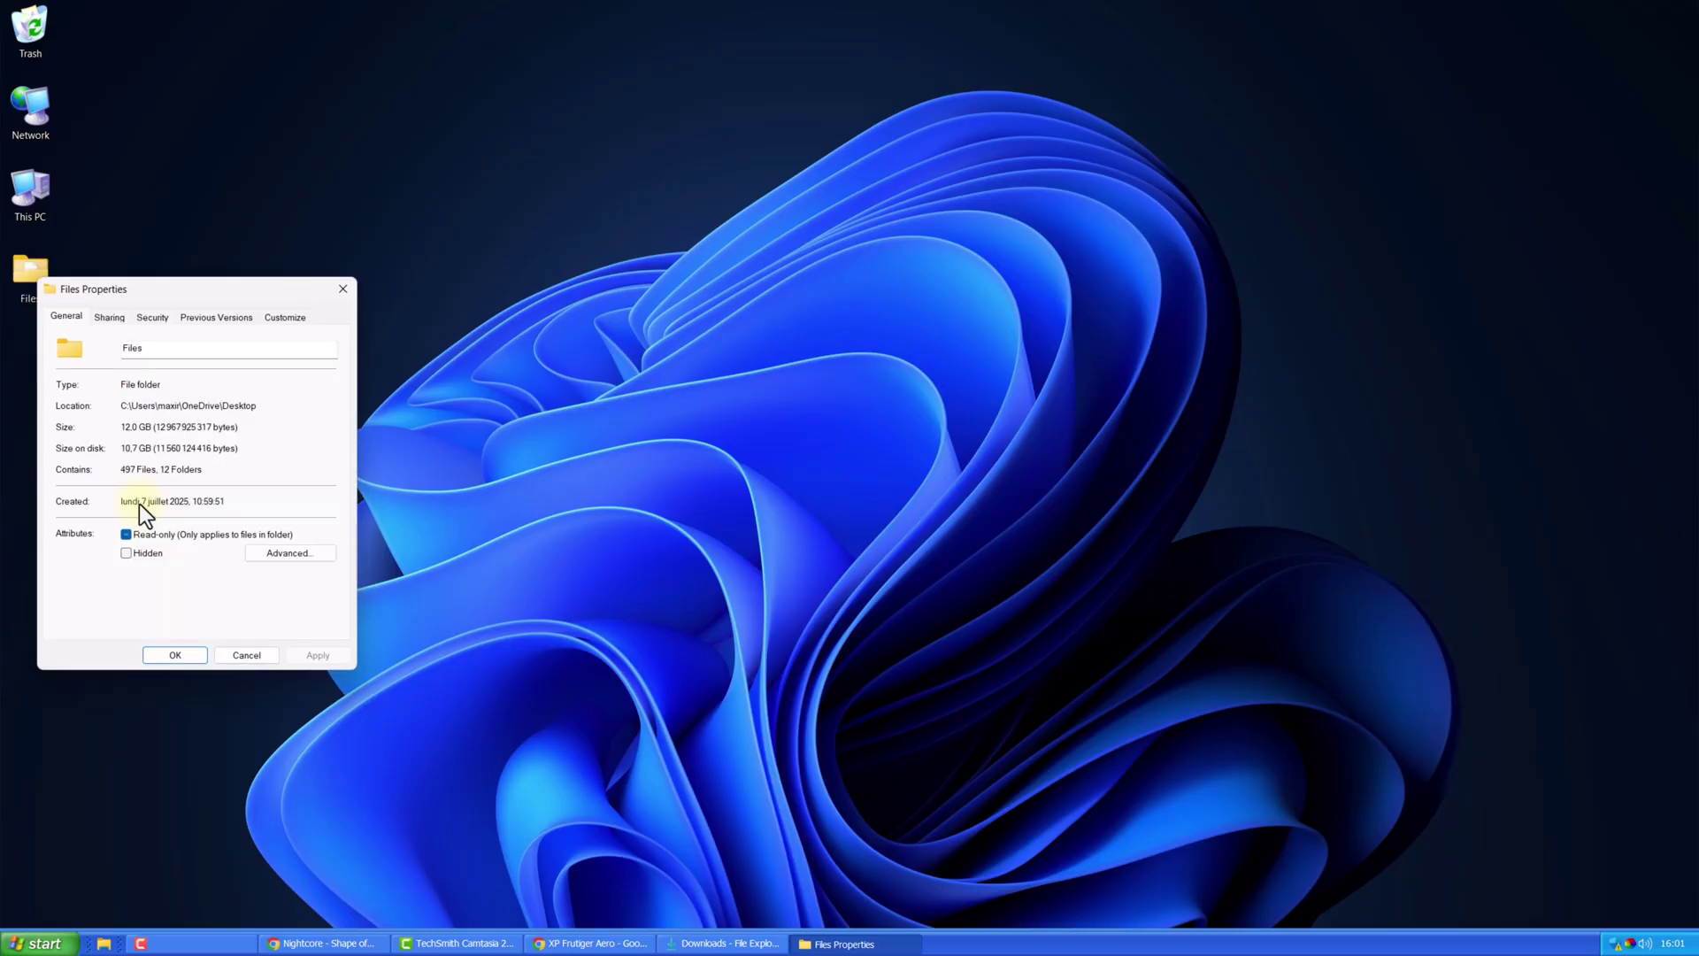
click(274, 322)
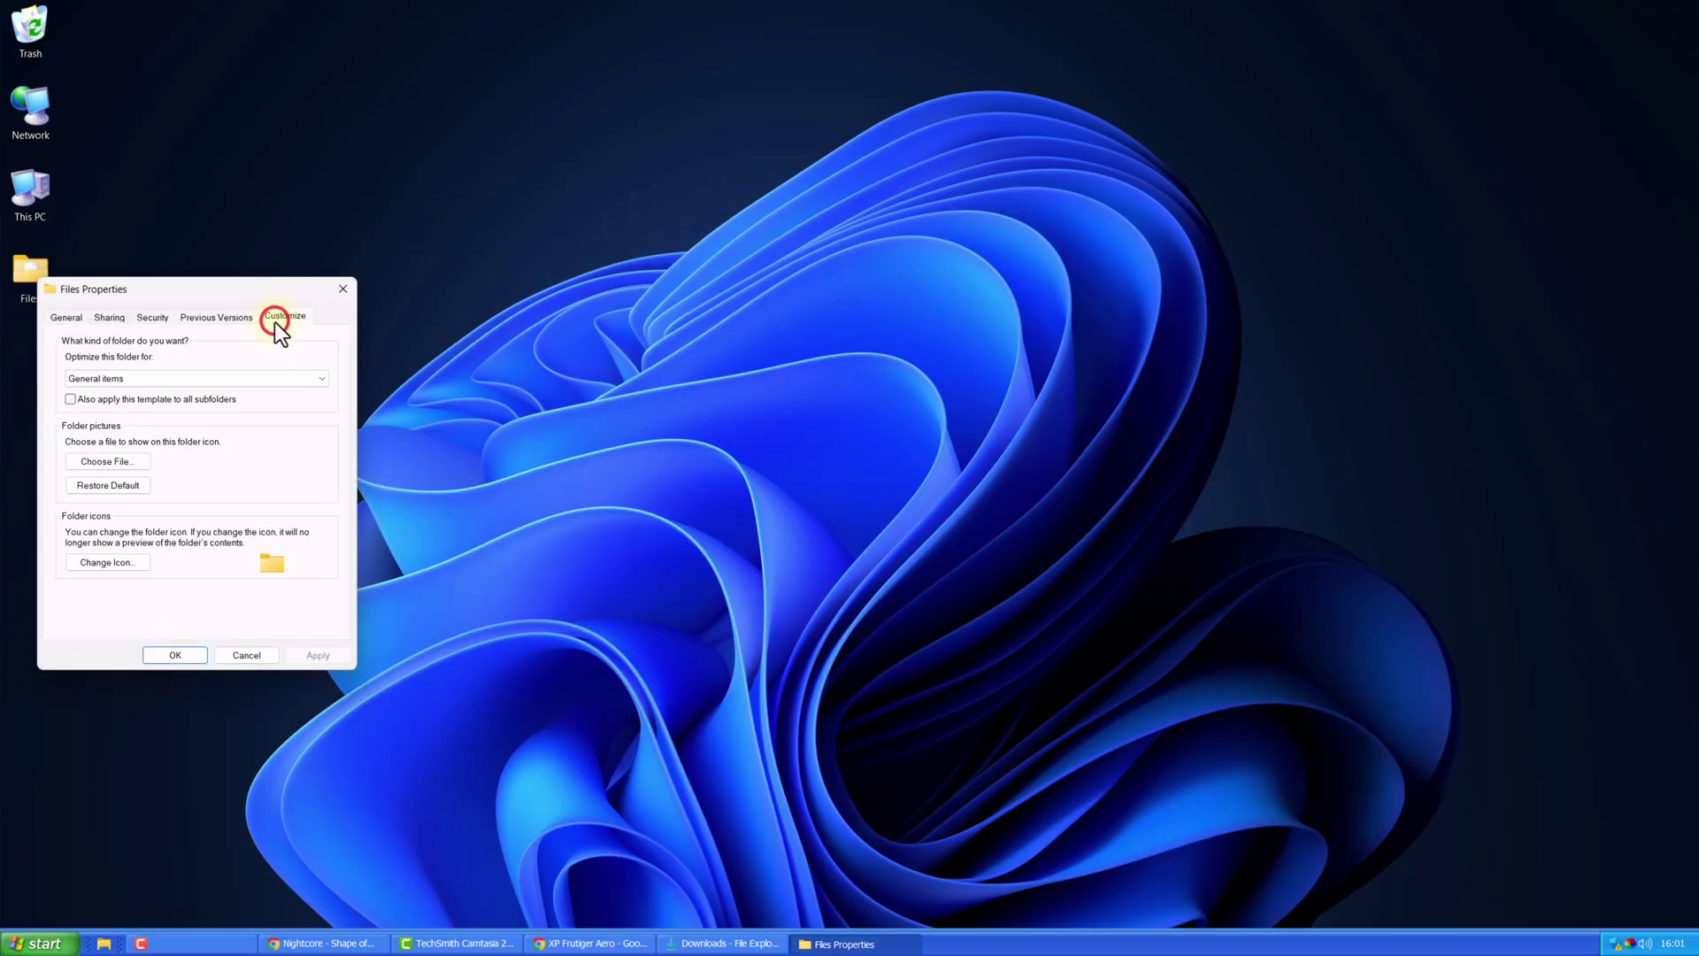
click(129, 559)
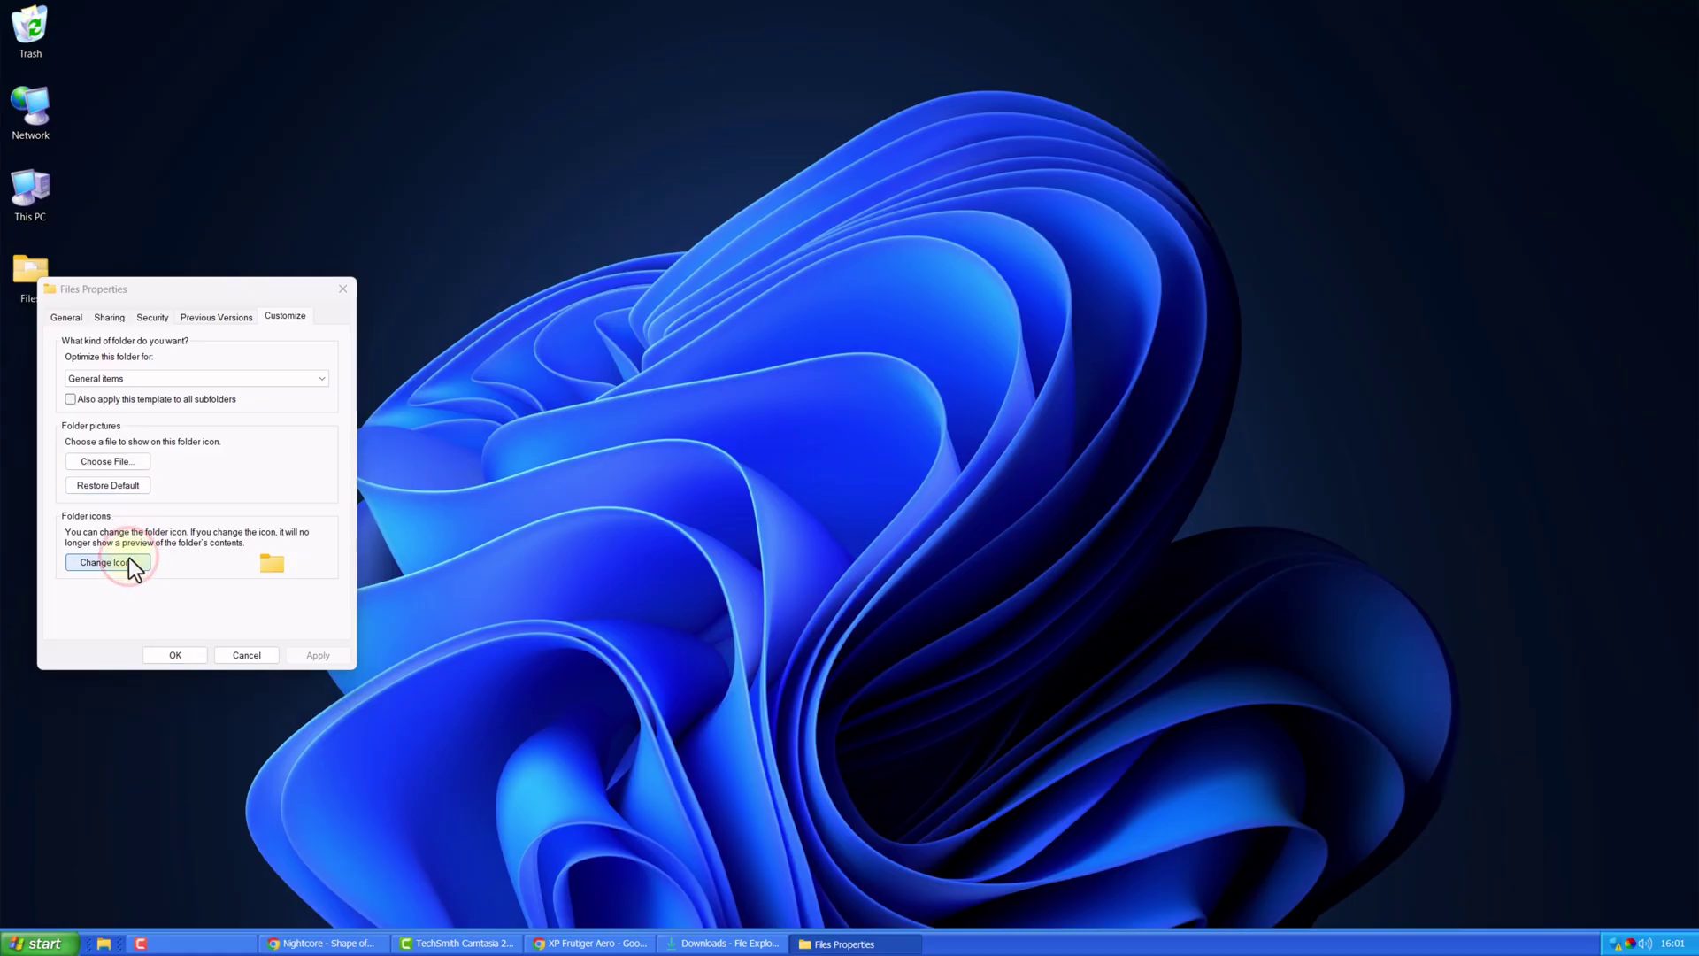
click(264, 408)
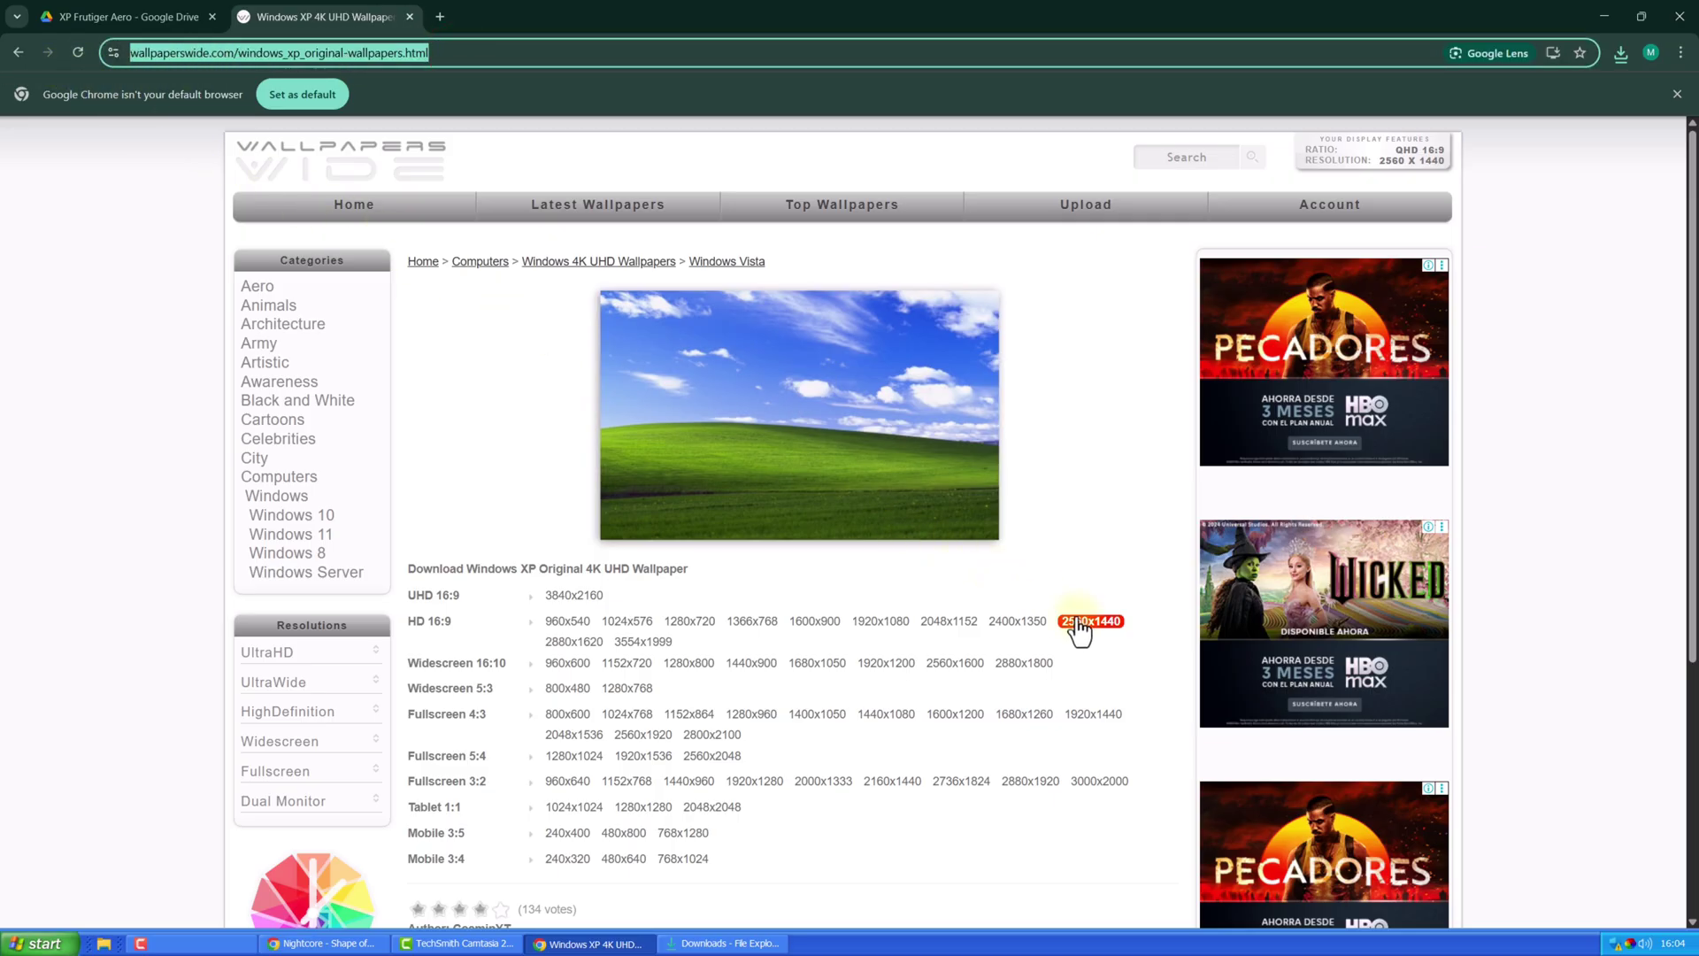
click(1088, 625)
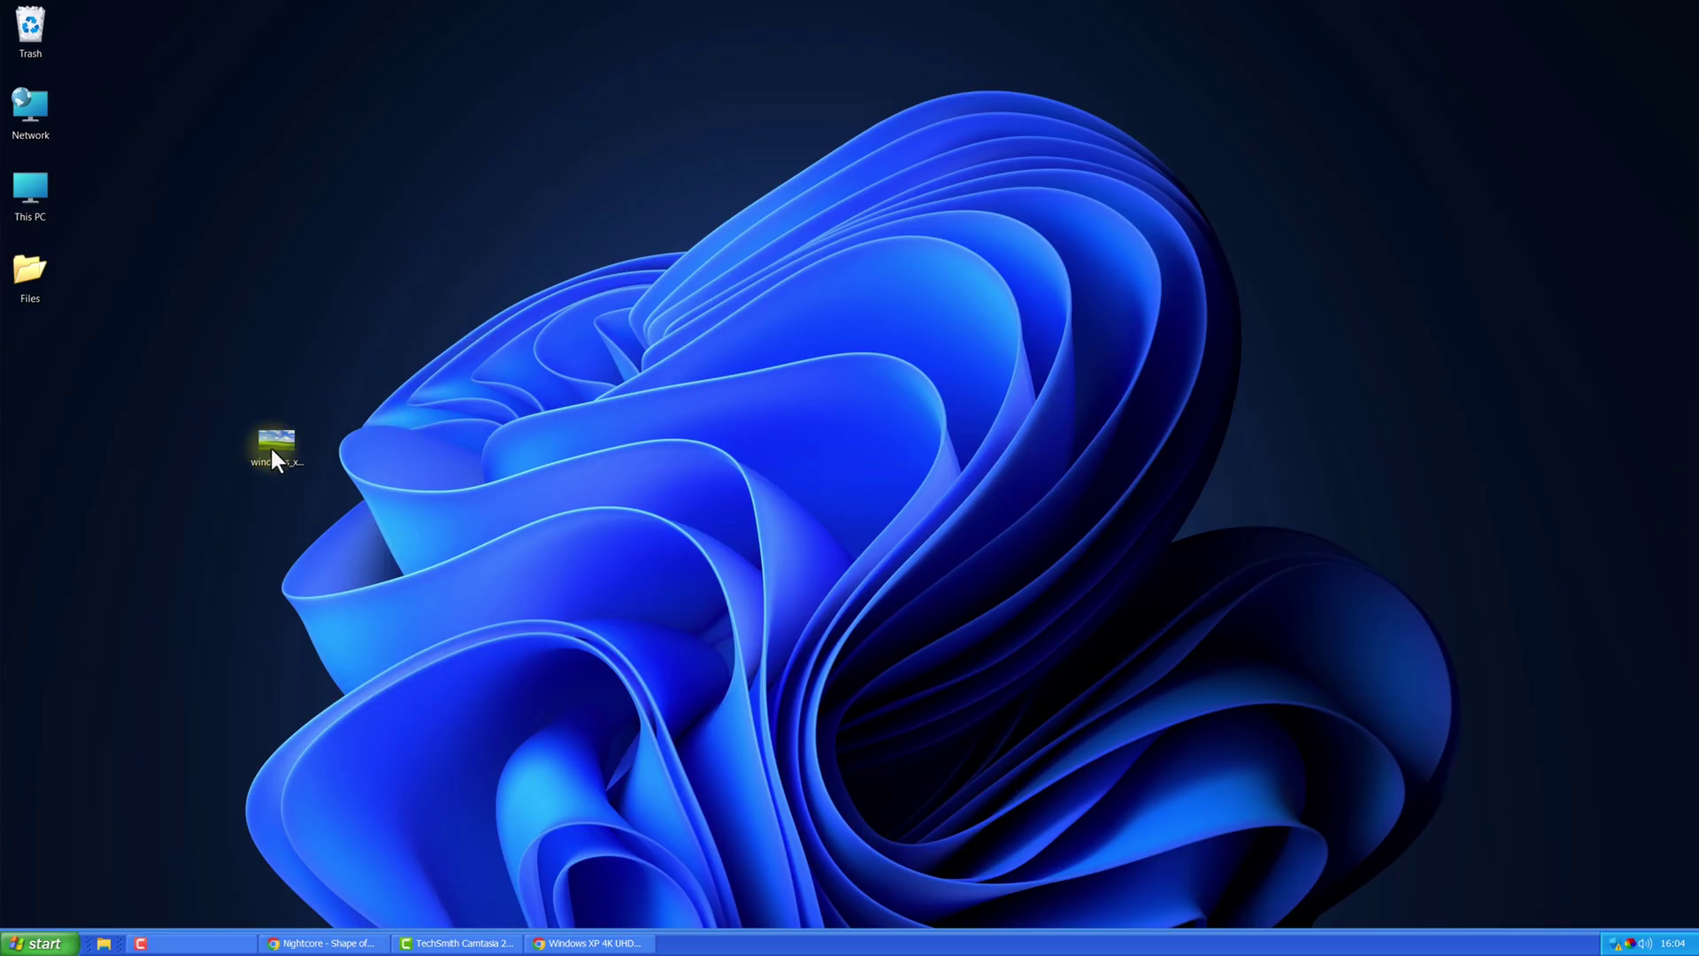
Set the XP wallpaper as desktop background, trash the image file, and search 'sound'.
right_click(271, 448)
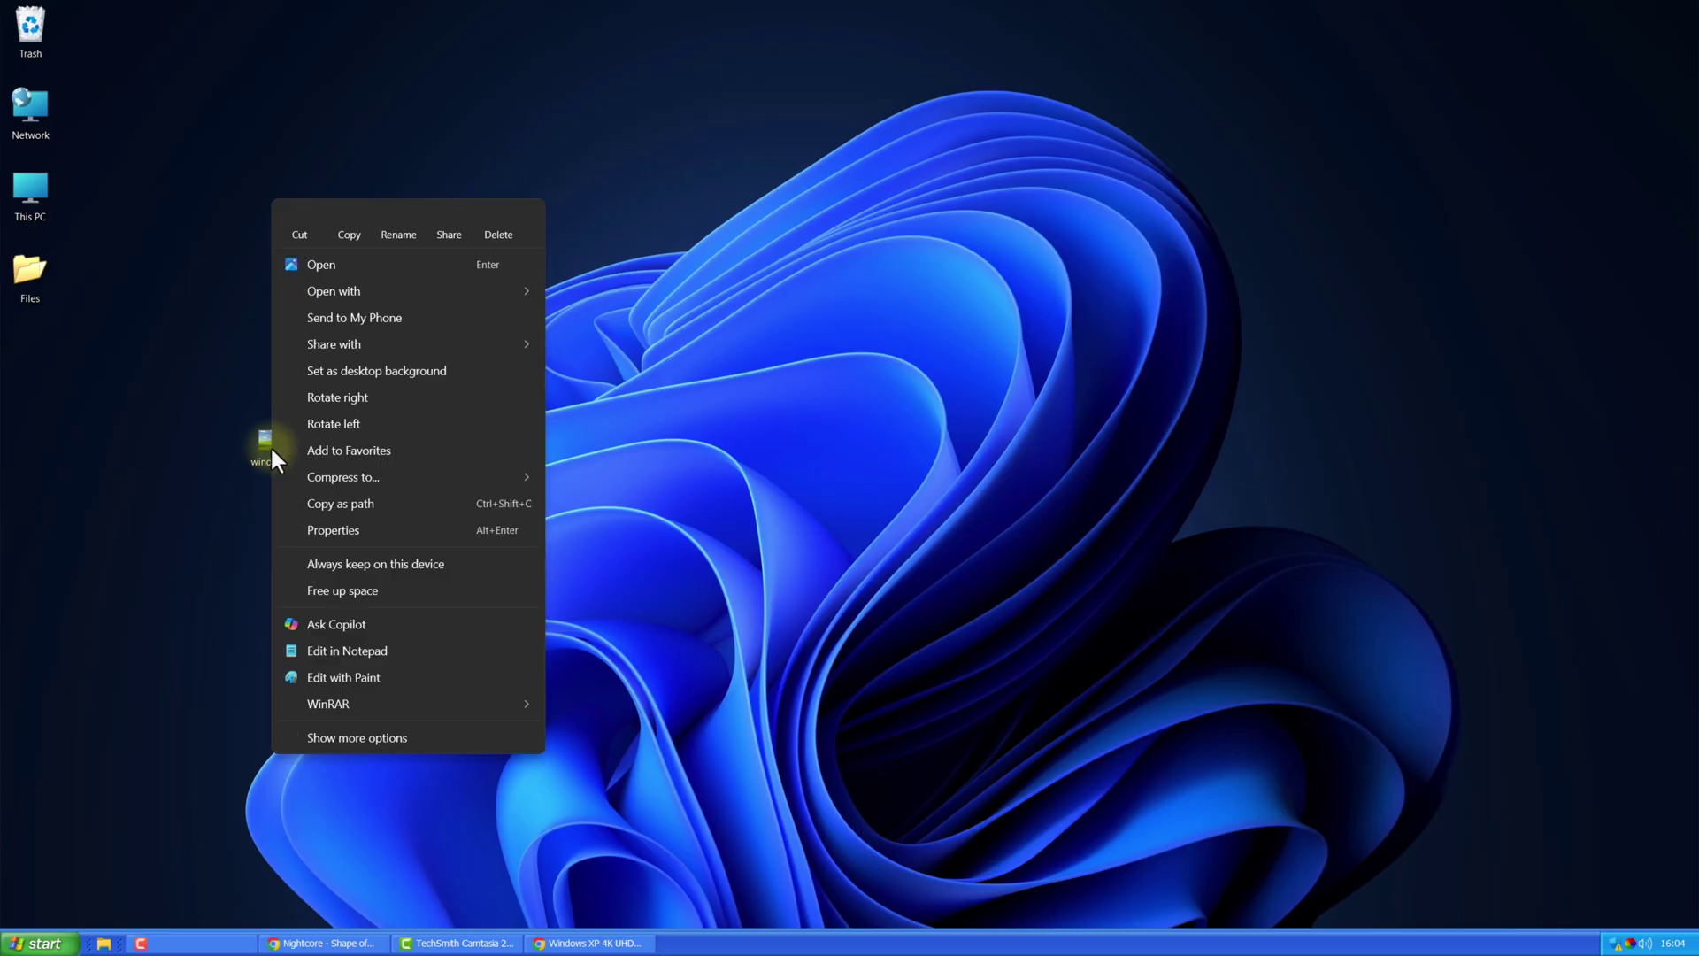
click(386, 370)
drag(277, 442, 30, 31)
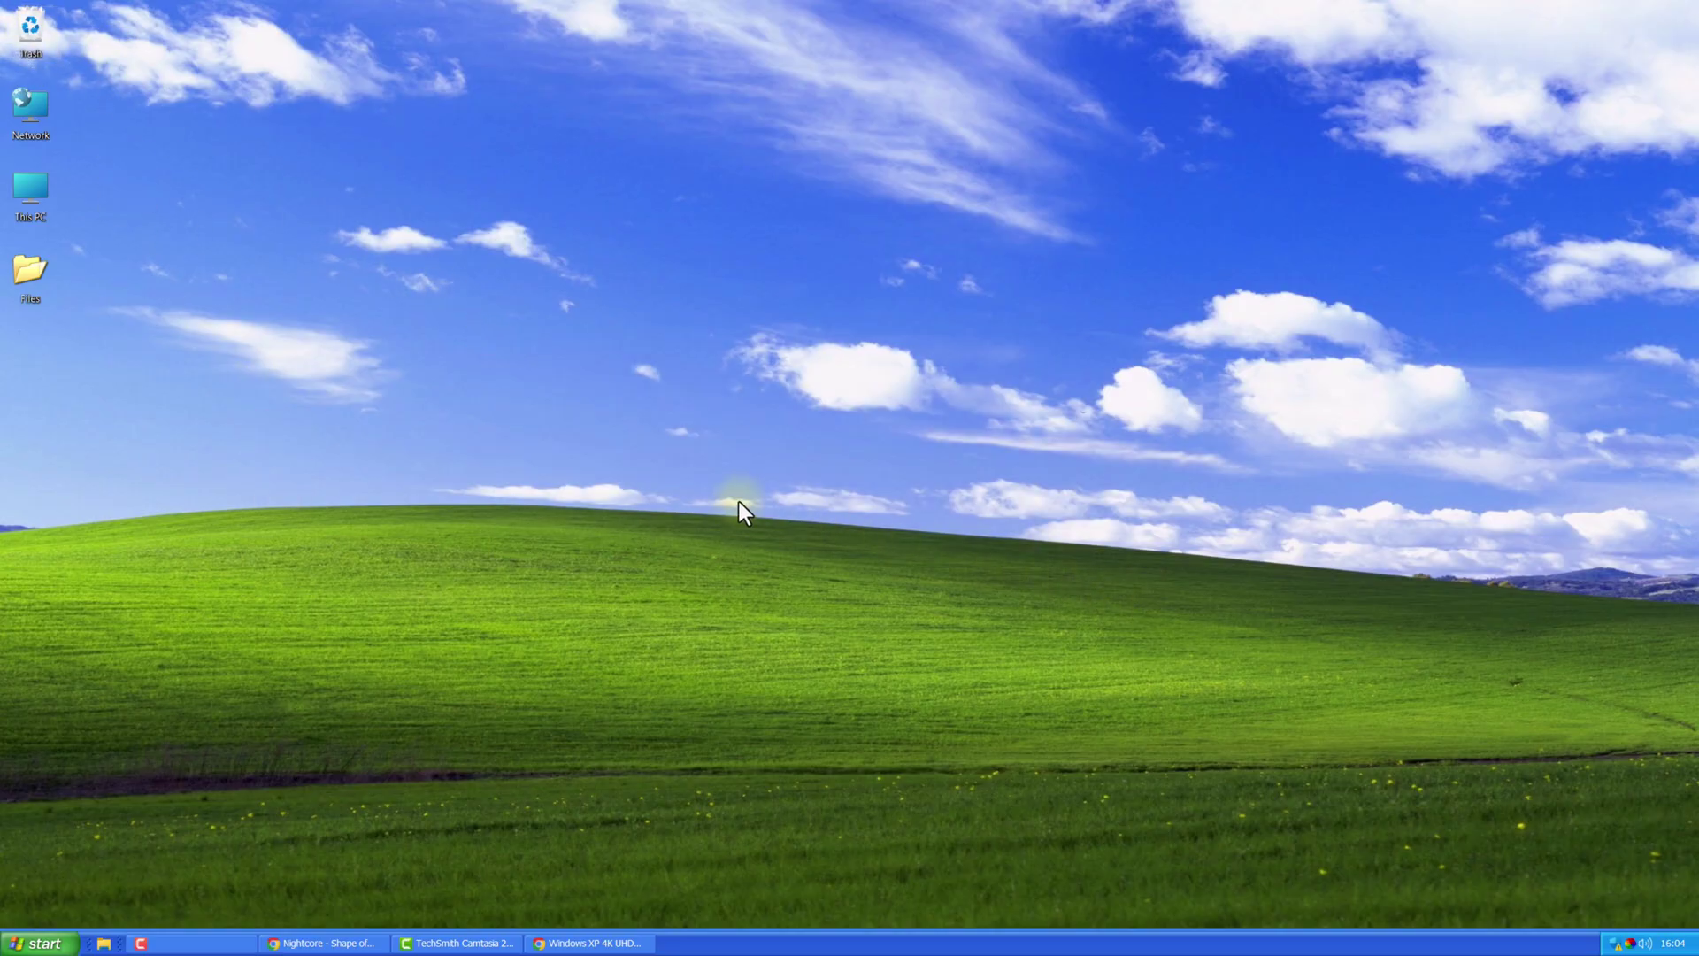
key(super)
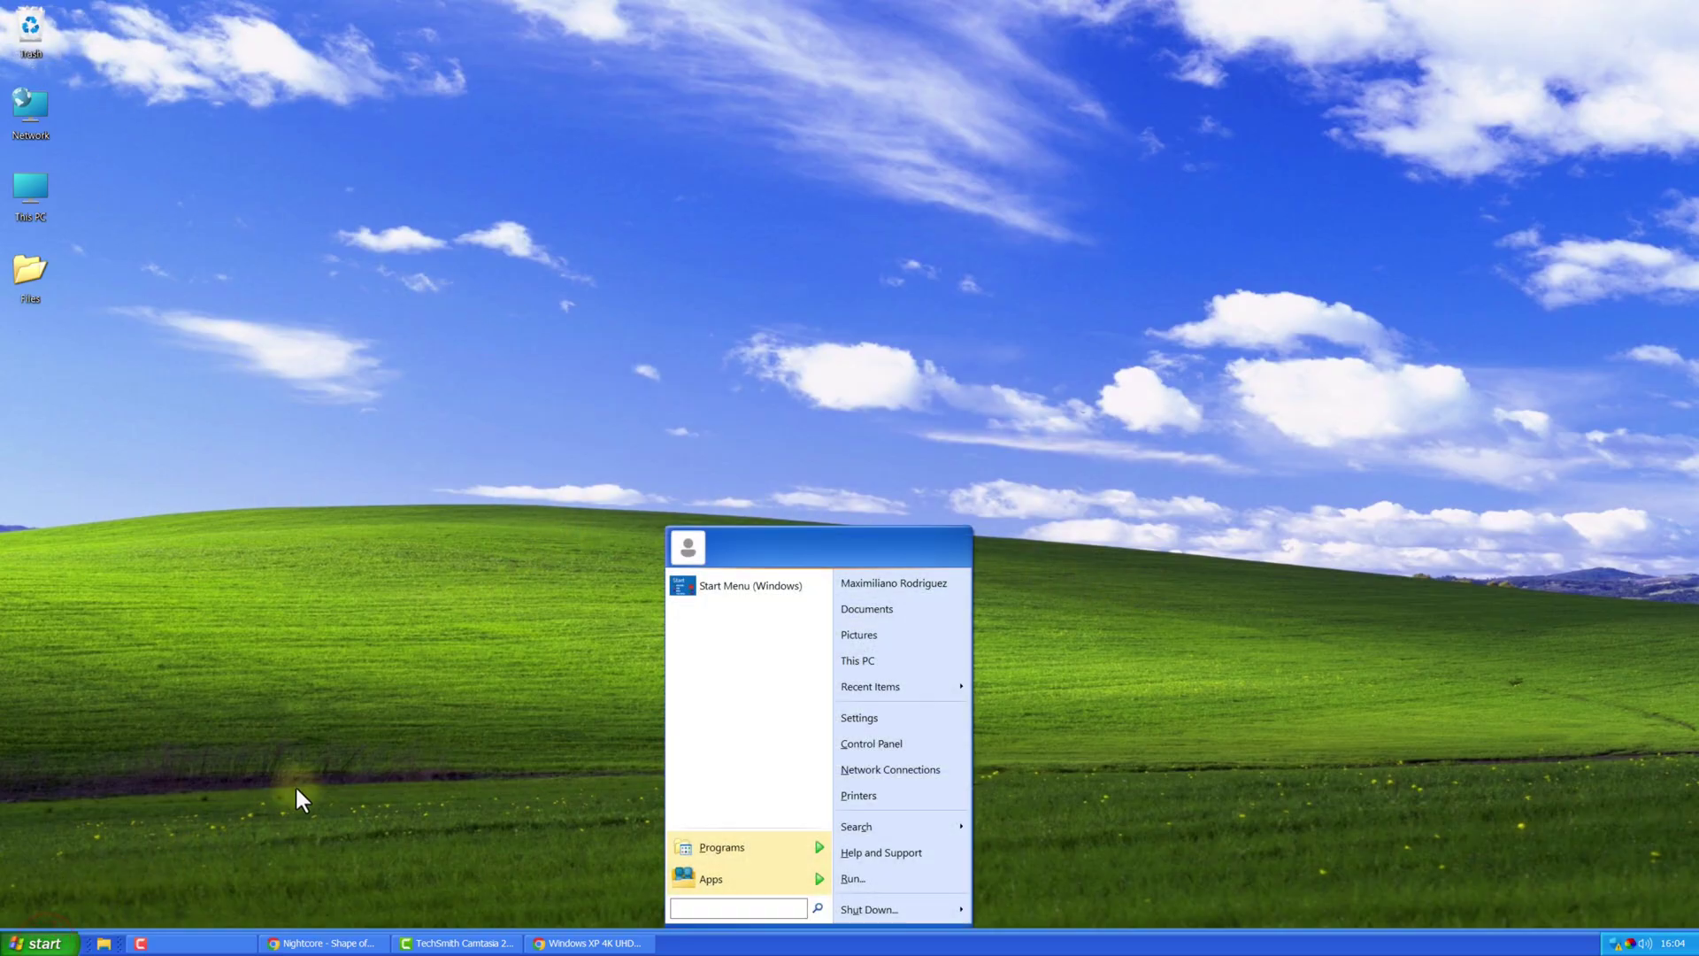
text(sound)
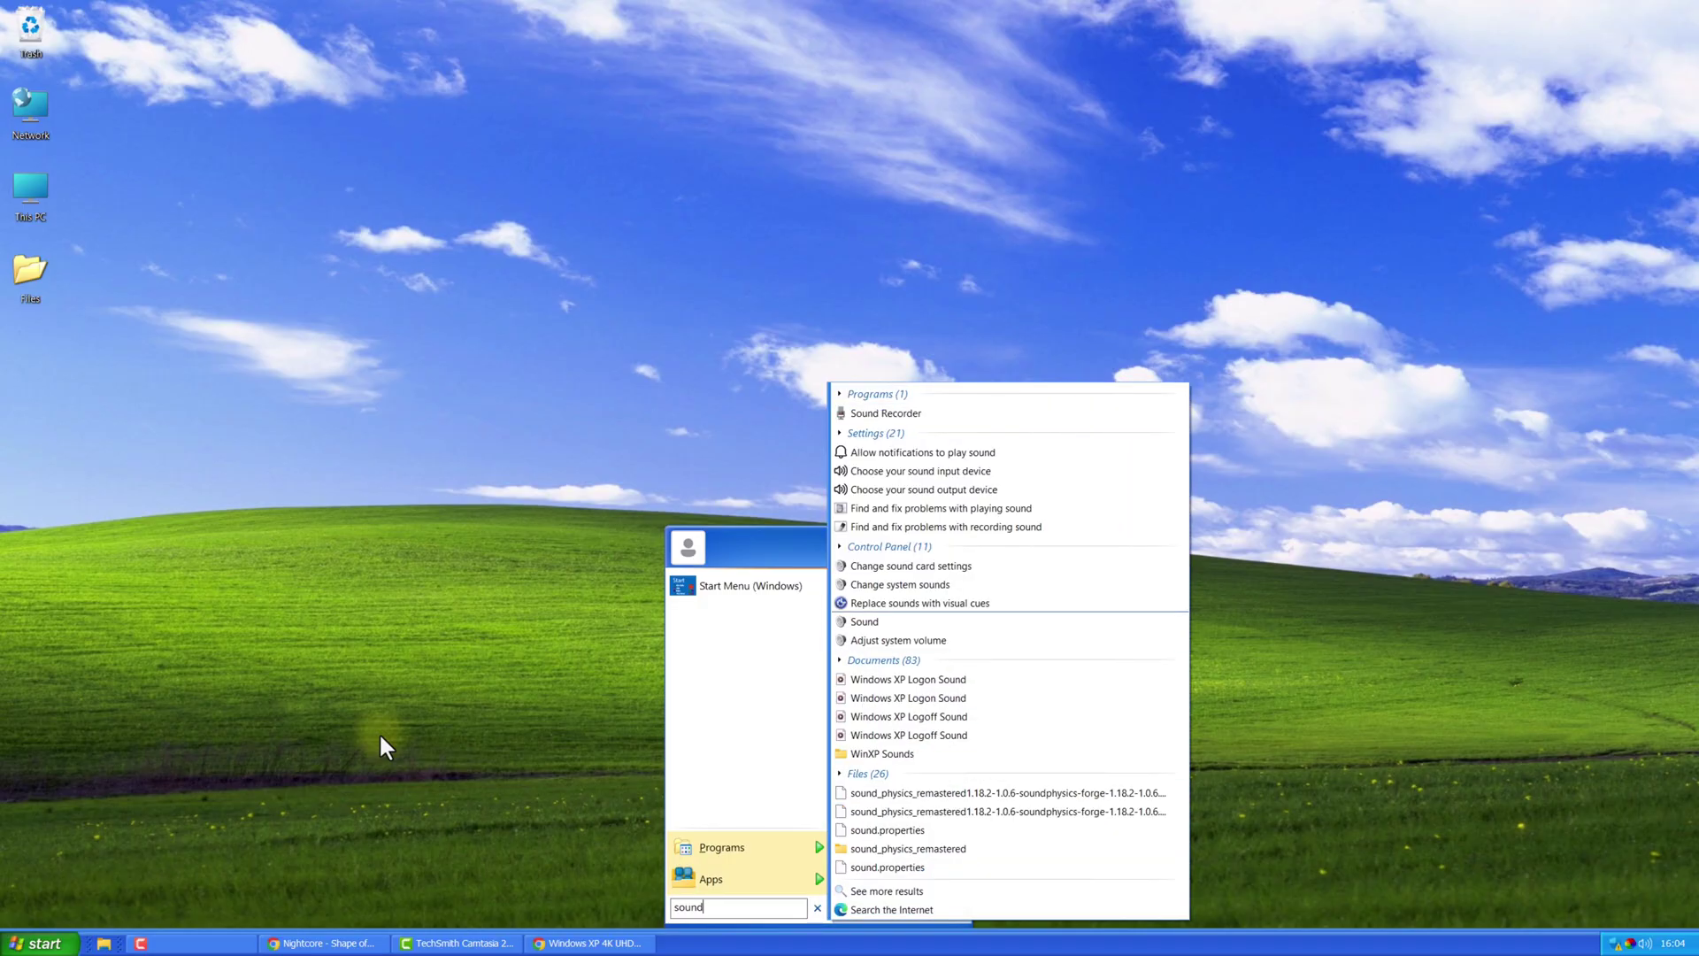
Open the Sound settings on the Sounds tab, review the program events, and select Asterisk.
click(880, 620)
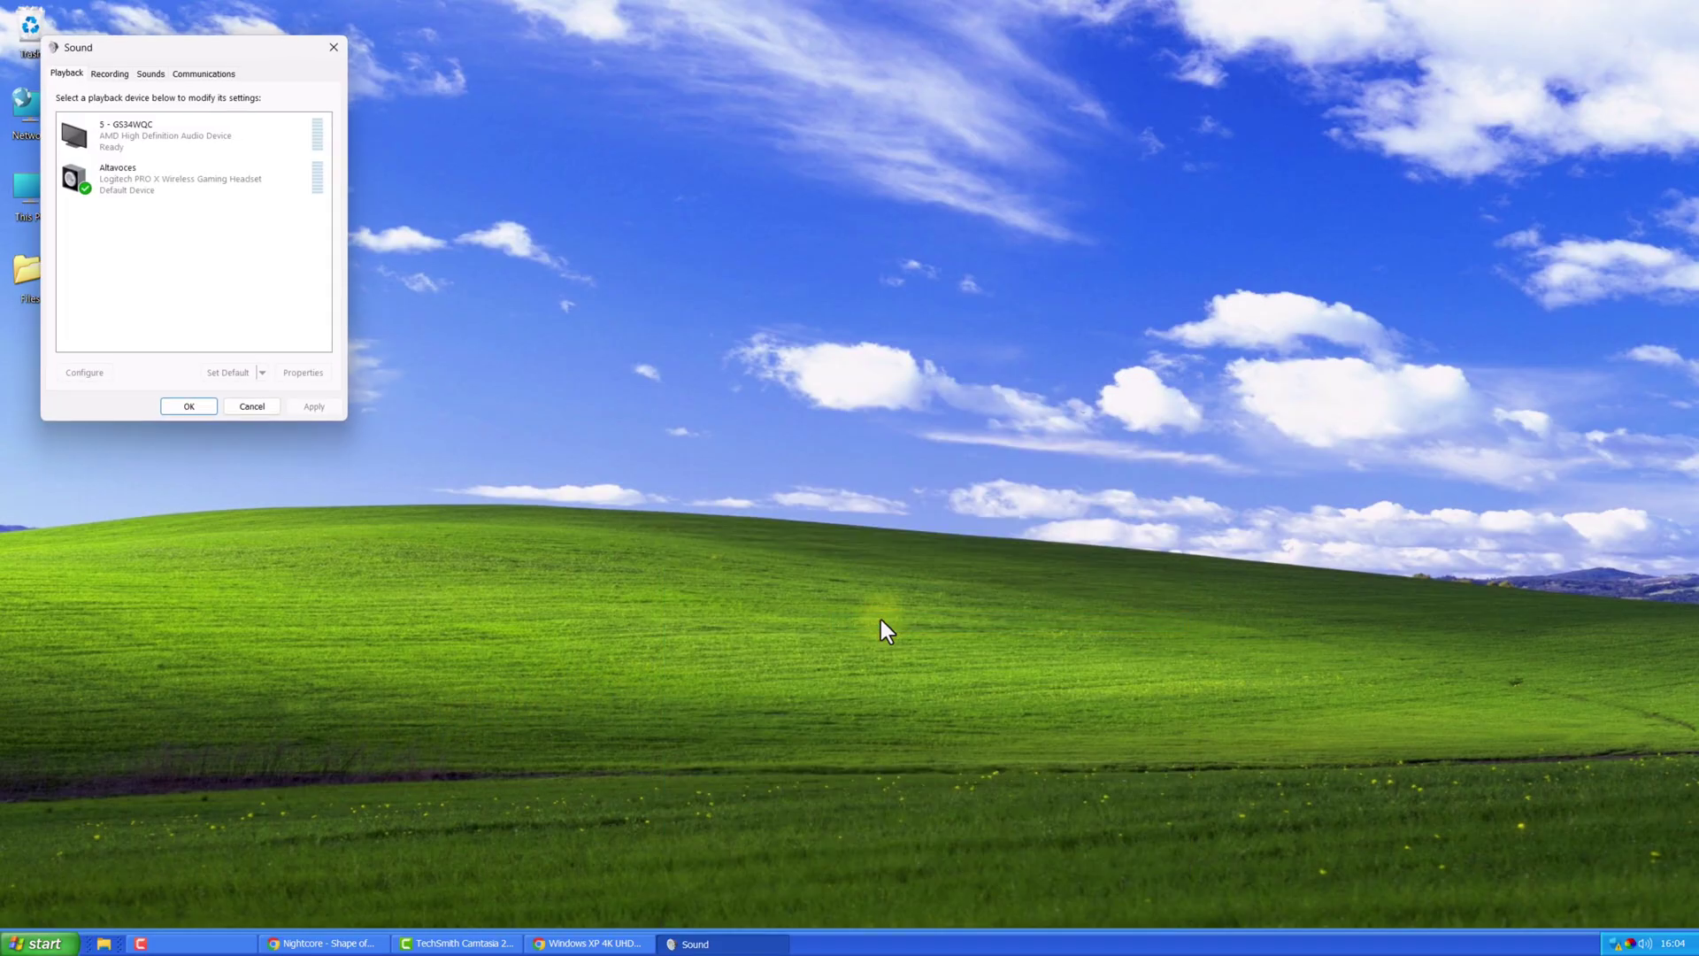
click(151, 74)
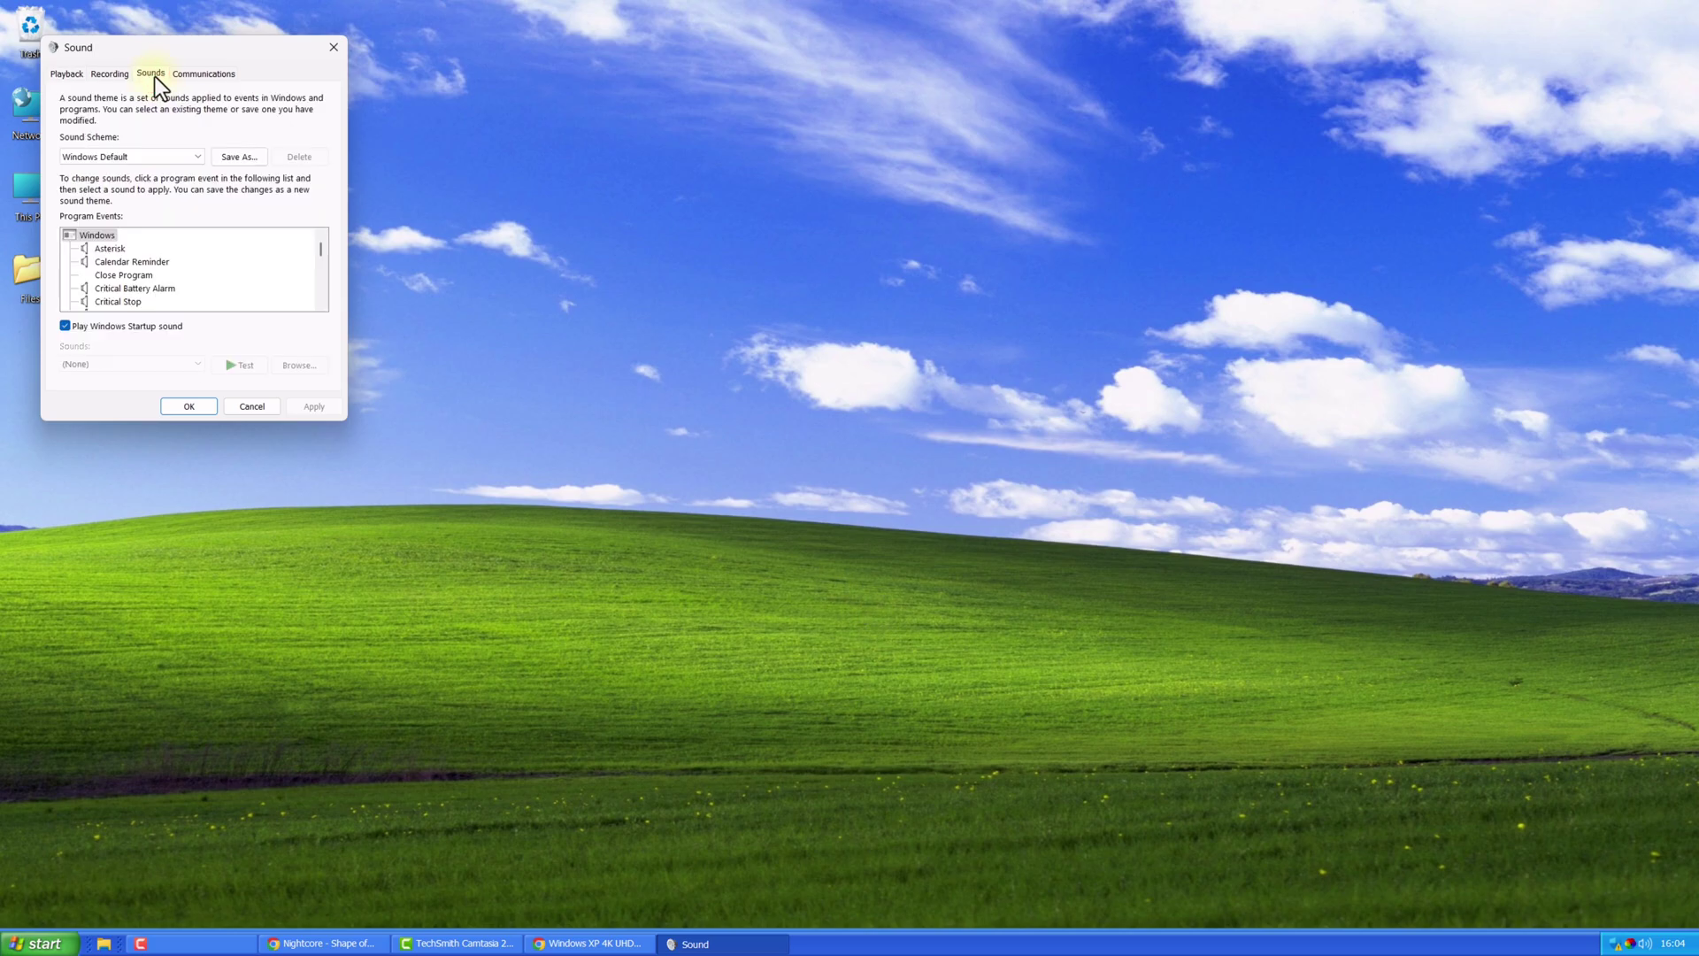
click(108, 264)
click(113, 288)
scroll(115, 283, down, 2)
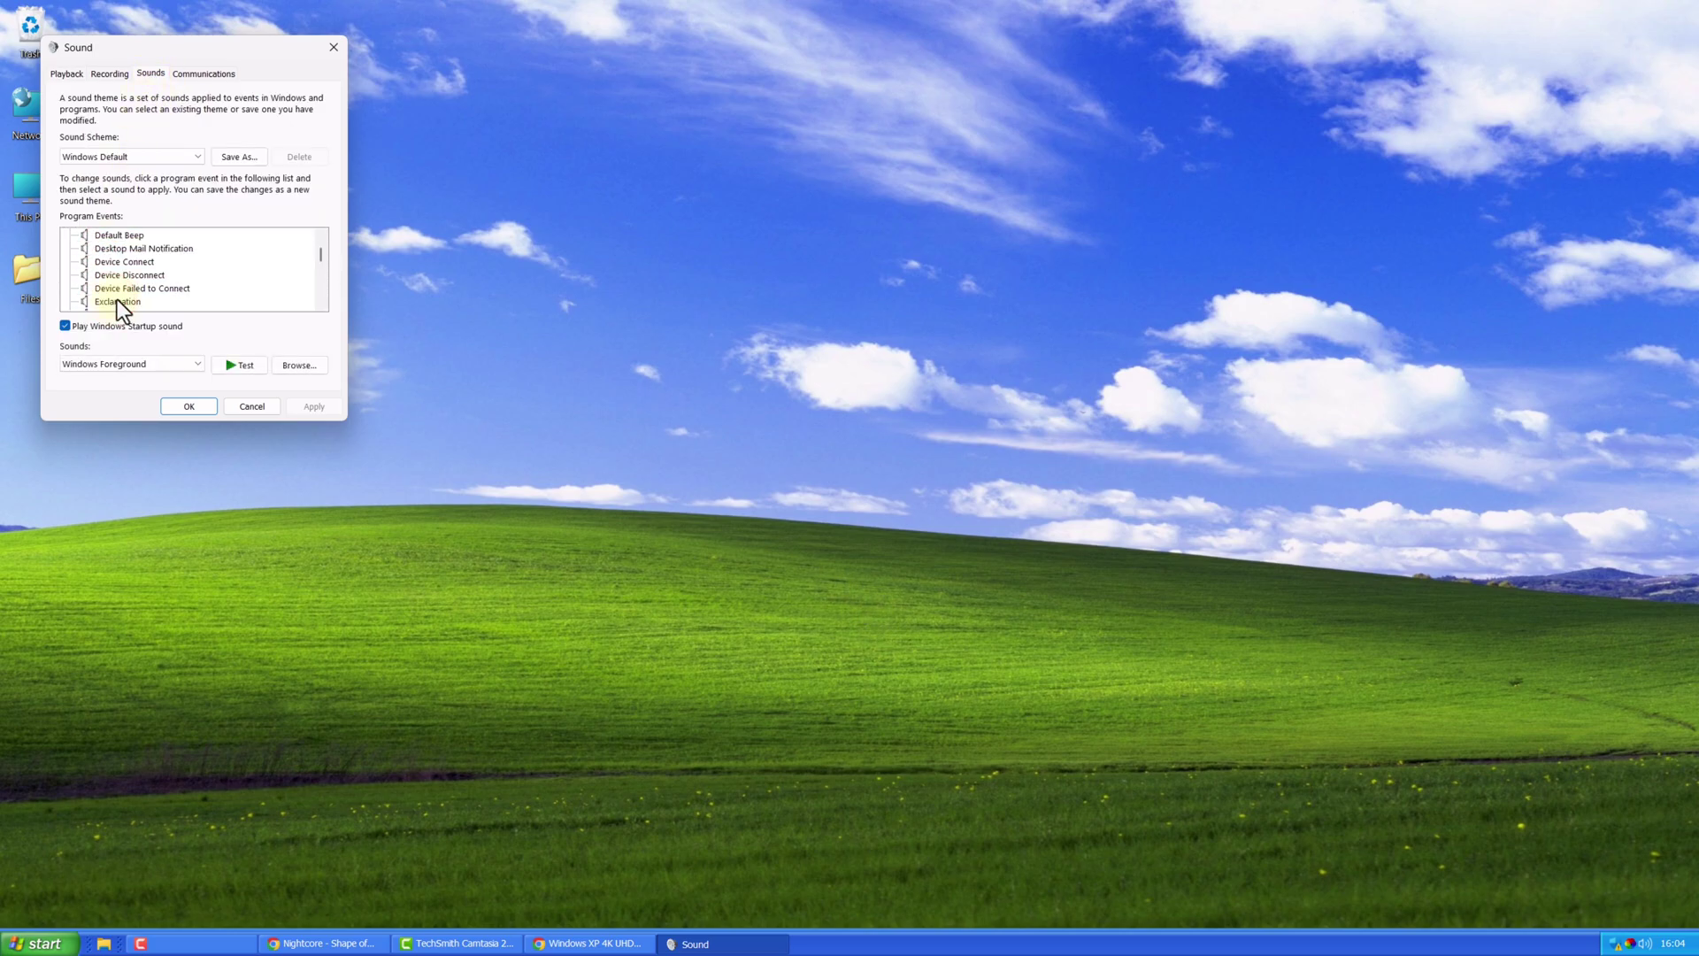
click(117, 299)
click(118, 269)
scroll(110, 258, up, 2)
click(104, 248)
Browse for a new Asterisk sound in the Documents folder holding the XP sounds.
click(303, 365)
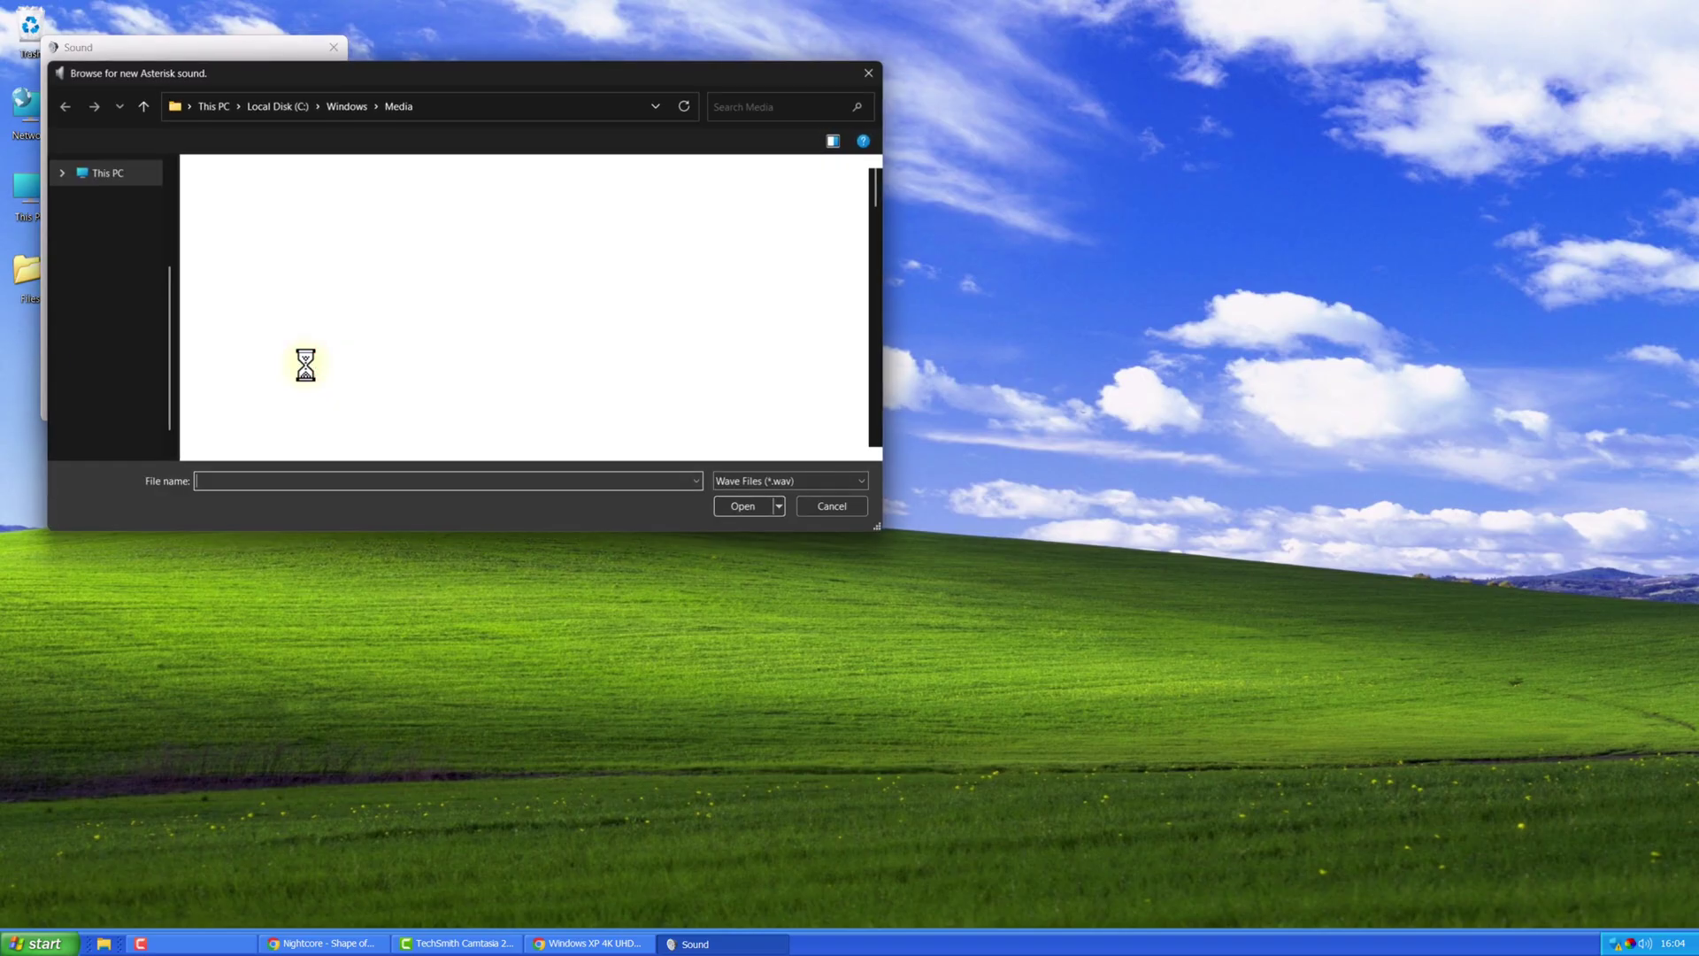
click(114, 248)
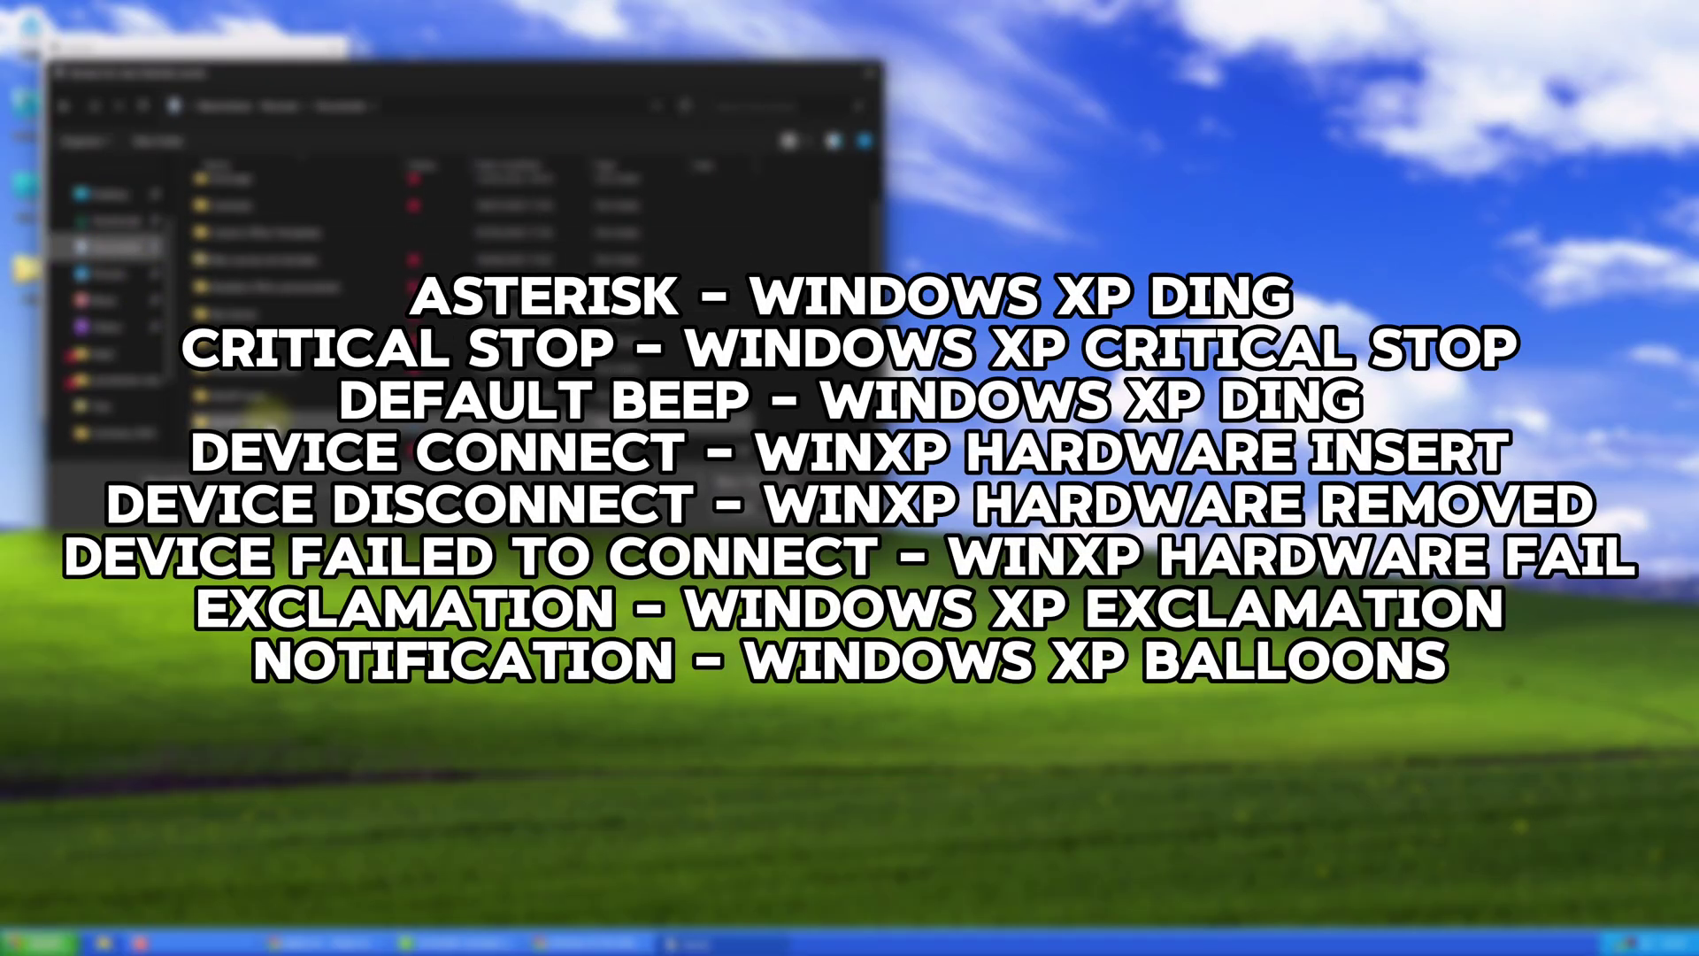
double_click(258, 408)
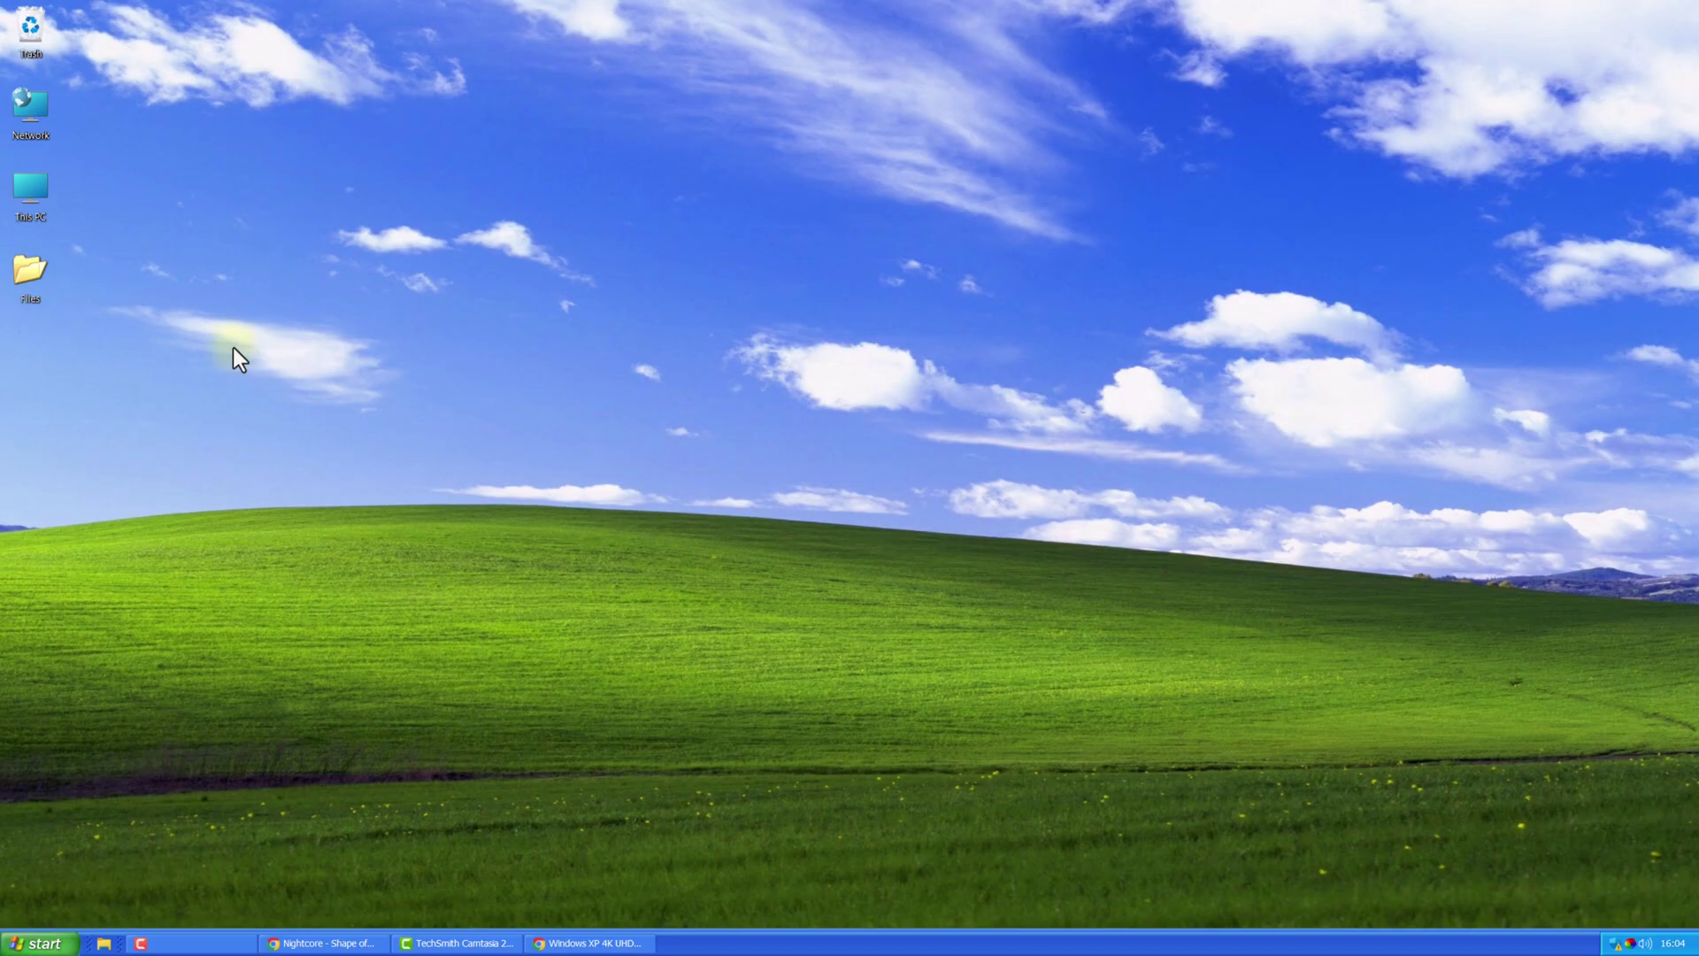
Open Mouse Properties on the Pointers tab through a Start menu search for 'cursor'.
click(40, 943)
text(c)
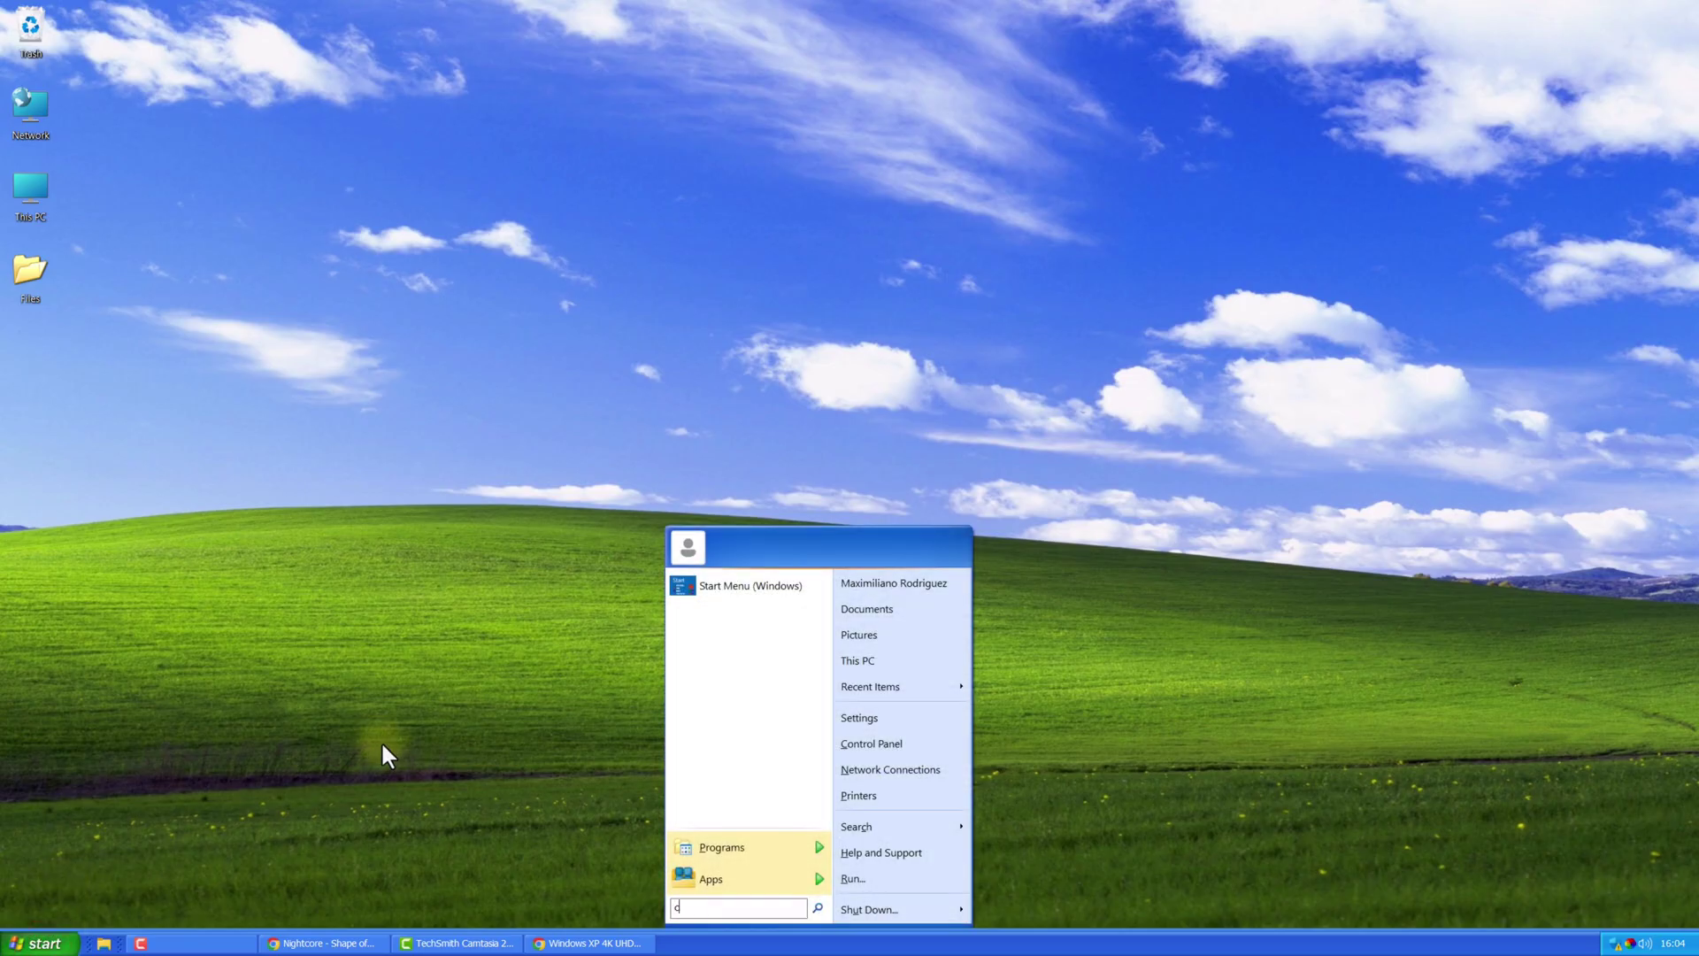
text(ursor)
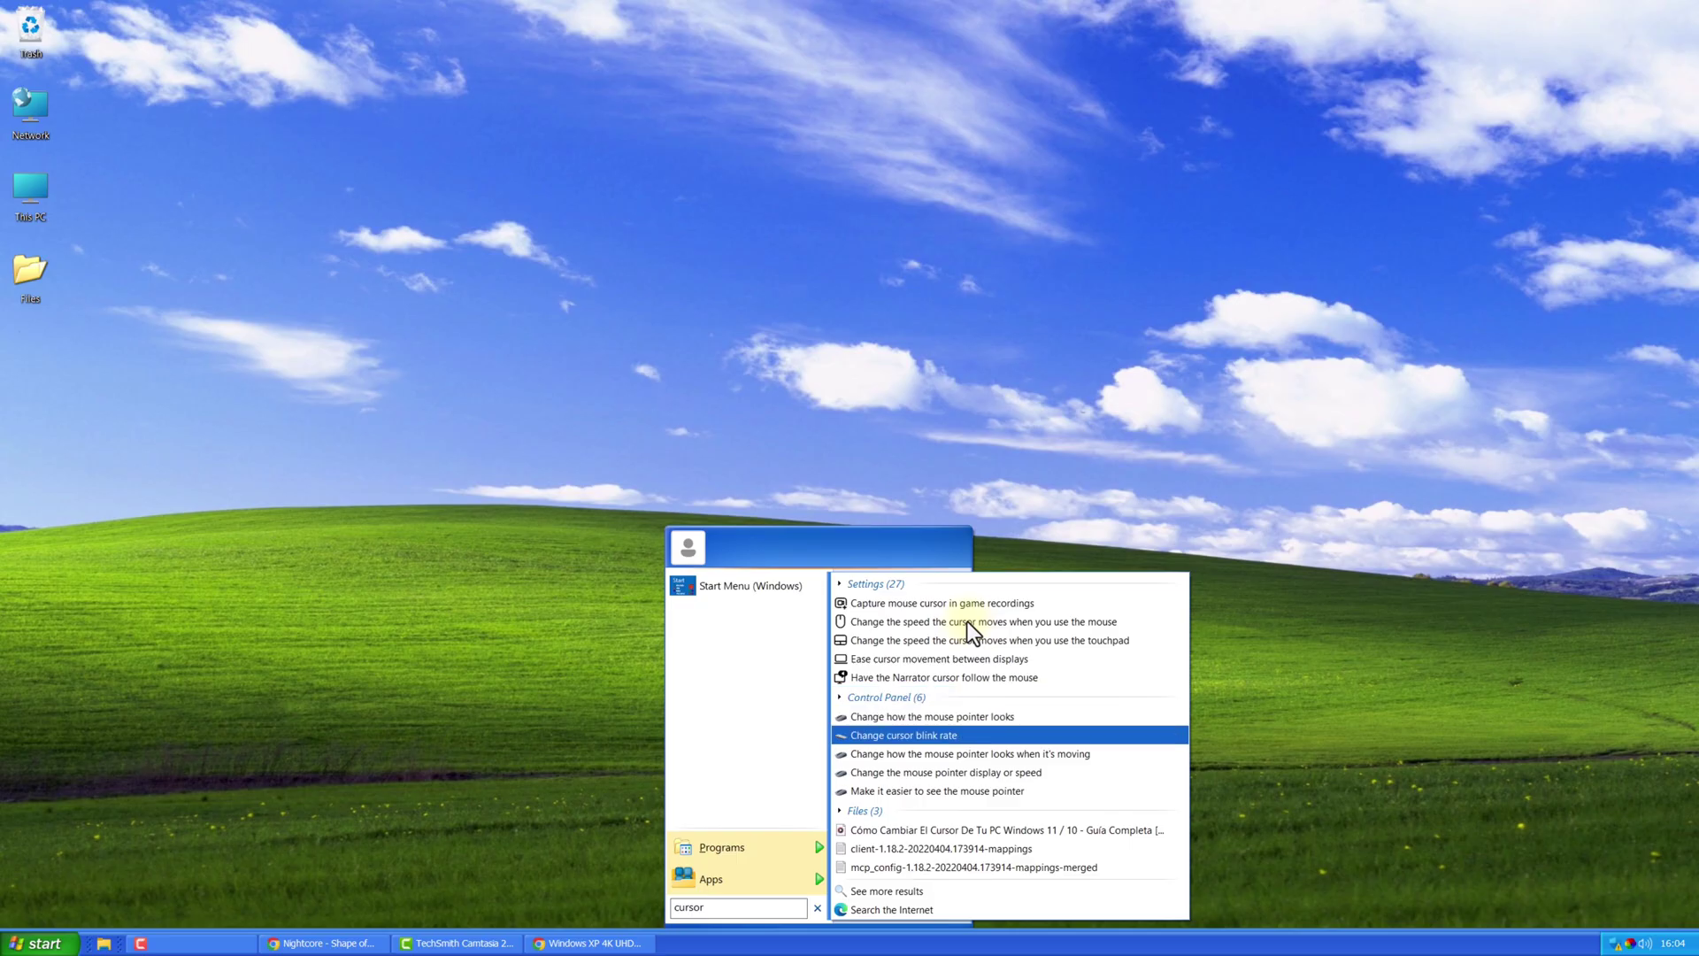
click(979, 717)
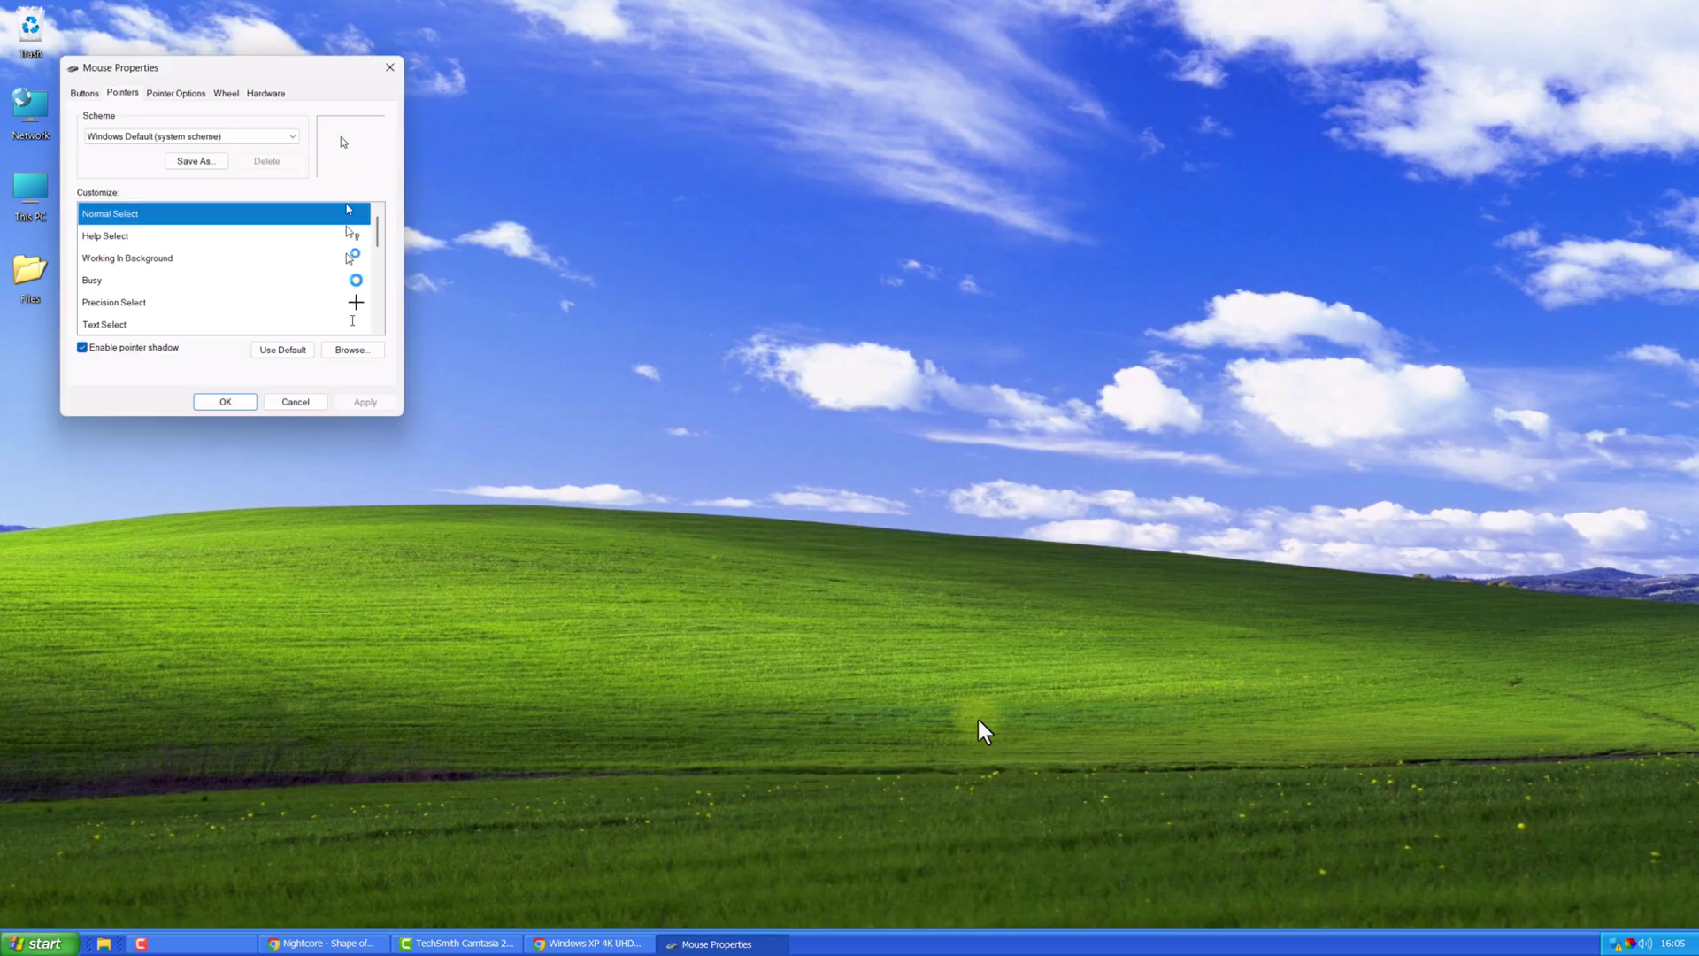